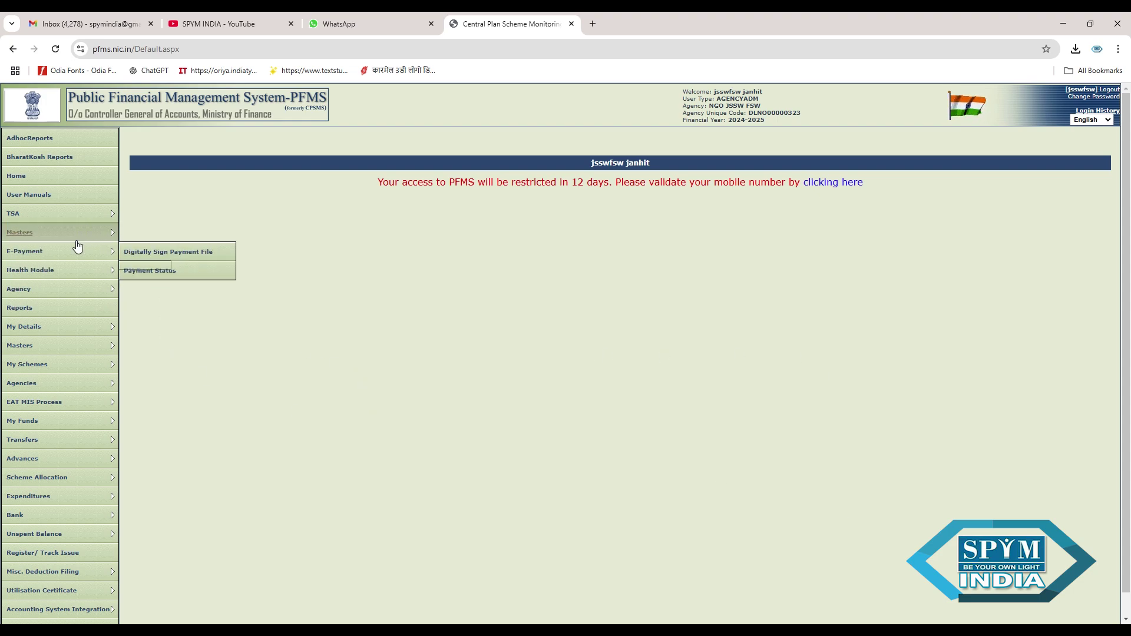
# - Bring up the TSA > TSA Hybrid submenu in the left menu
pyautogui.moveTo(73, 221)
pyautogui.moveTo(154, 214)
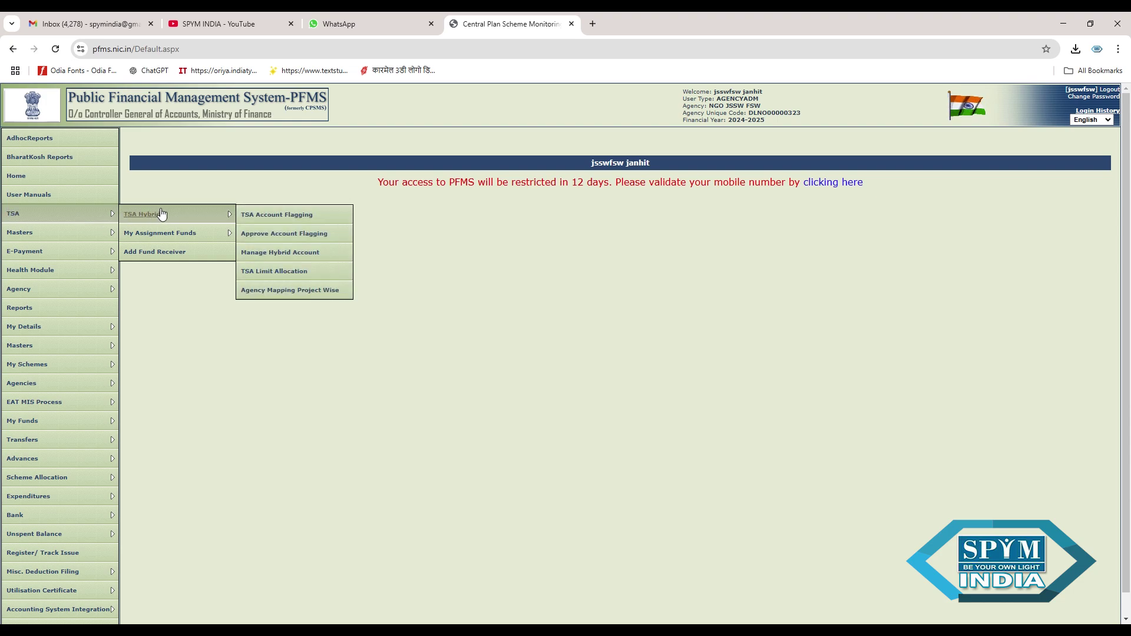
# - Open TSA Account Flagging with account type TSA Hybrid and funds from Parent Agency
pyautogui.click(275, 215)
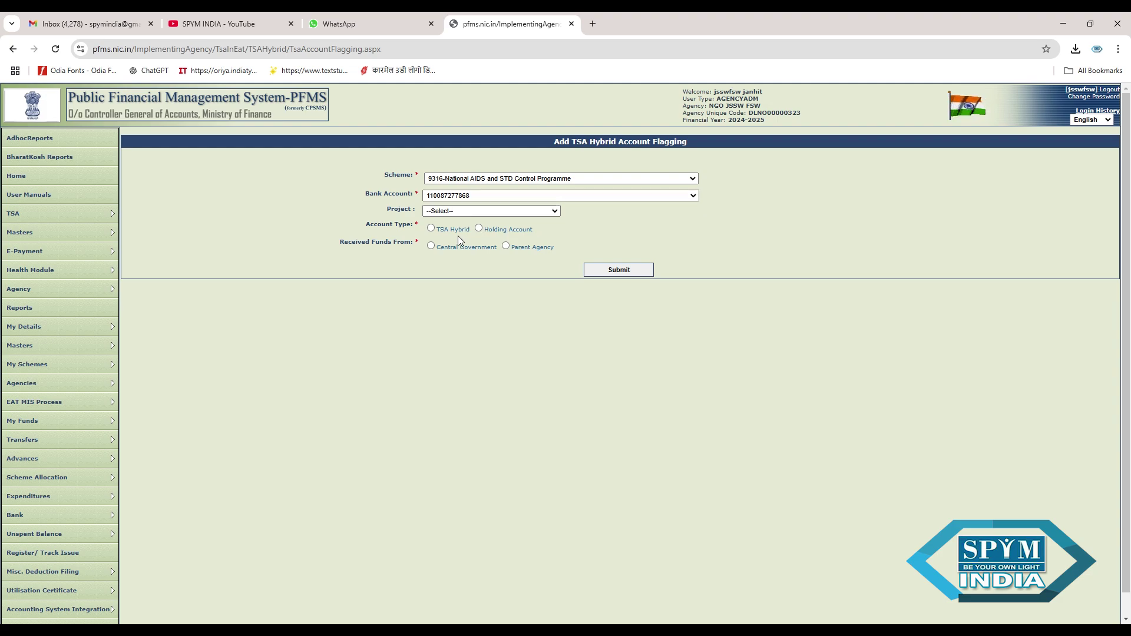
pyautogui.click(431, 229)
pyautogui.click(506, 246)
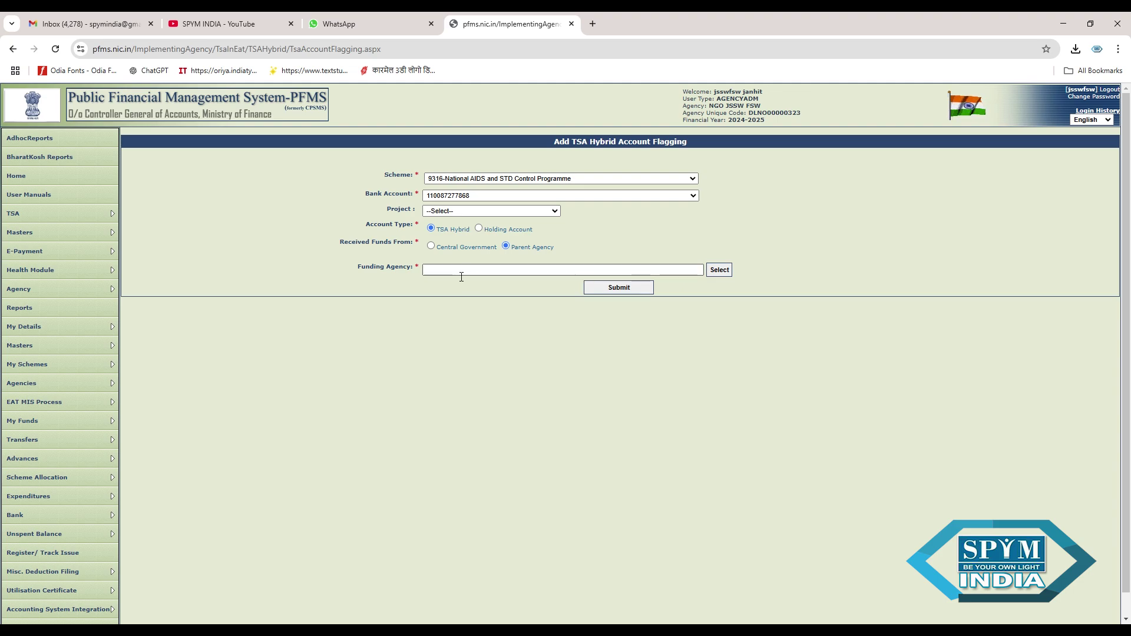
# - Search for the funding agency by name, limited to state DELHI
pyautogui.click(721, 272)
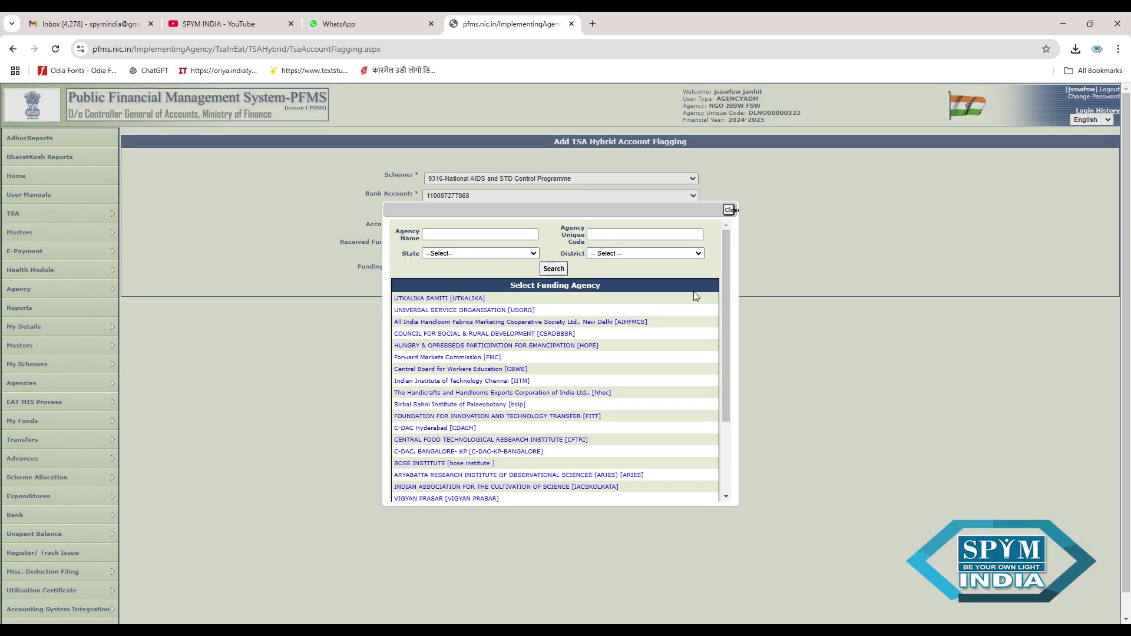
pyautogui.click(491, 238)
pyautogui.write('delhisa')
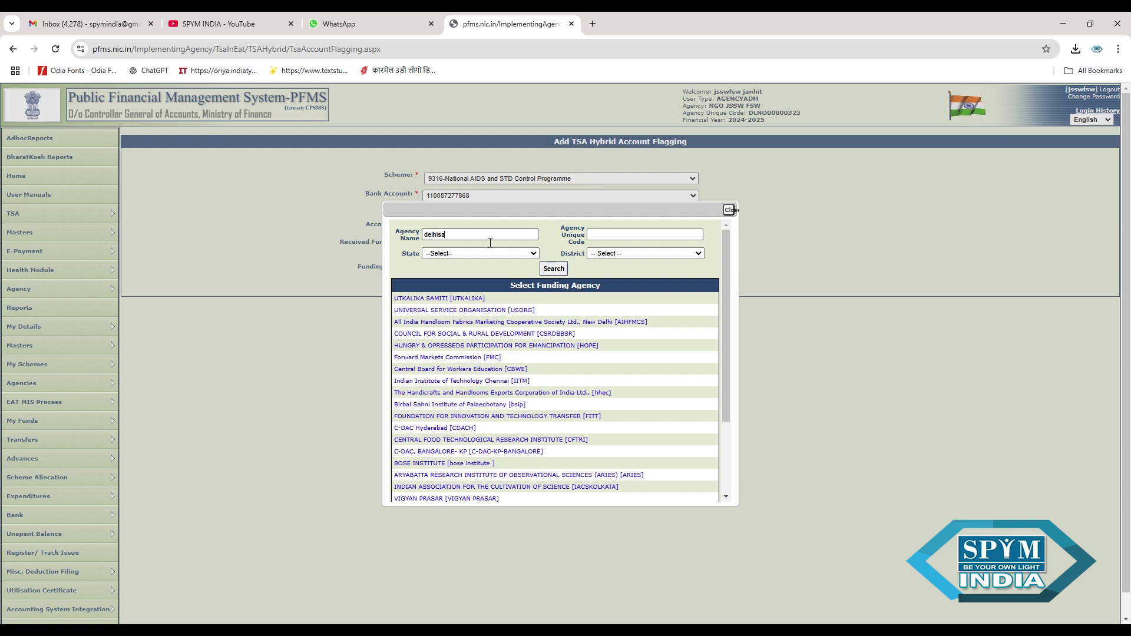
pyautogui.write('cs')
pyautogui.press('BackSpace')
pyautogui.press('BackSpace')
pyautogui.press('BackSpace')
pyautogui.write('state aids contorol society')
pyautogui.click(528, 262)
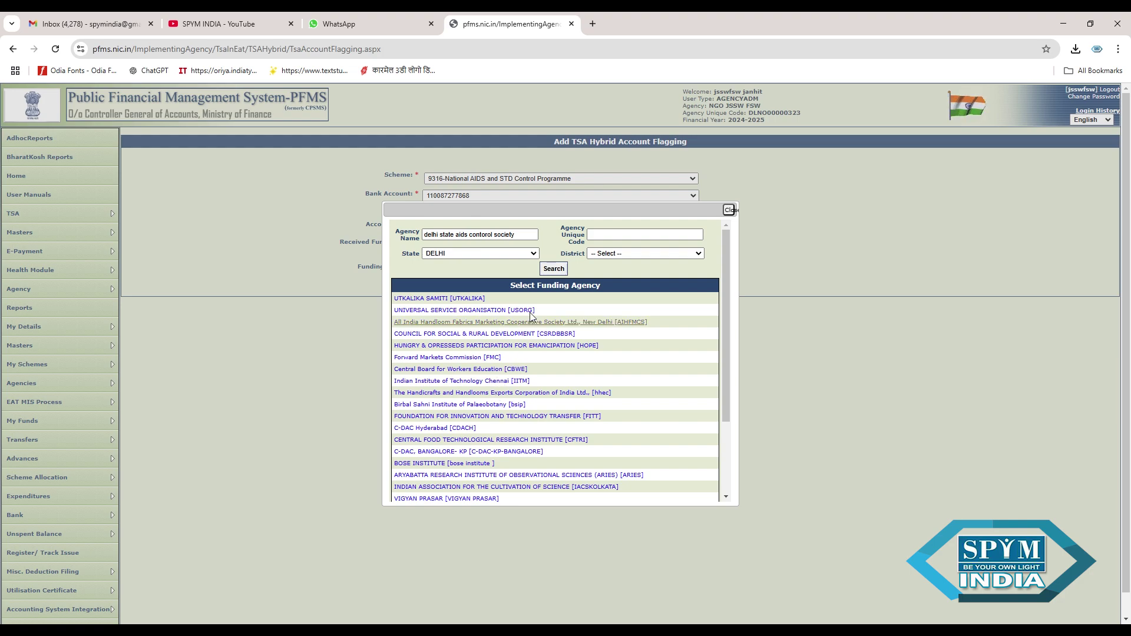
pyautogui.click(554, 270)
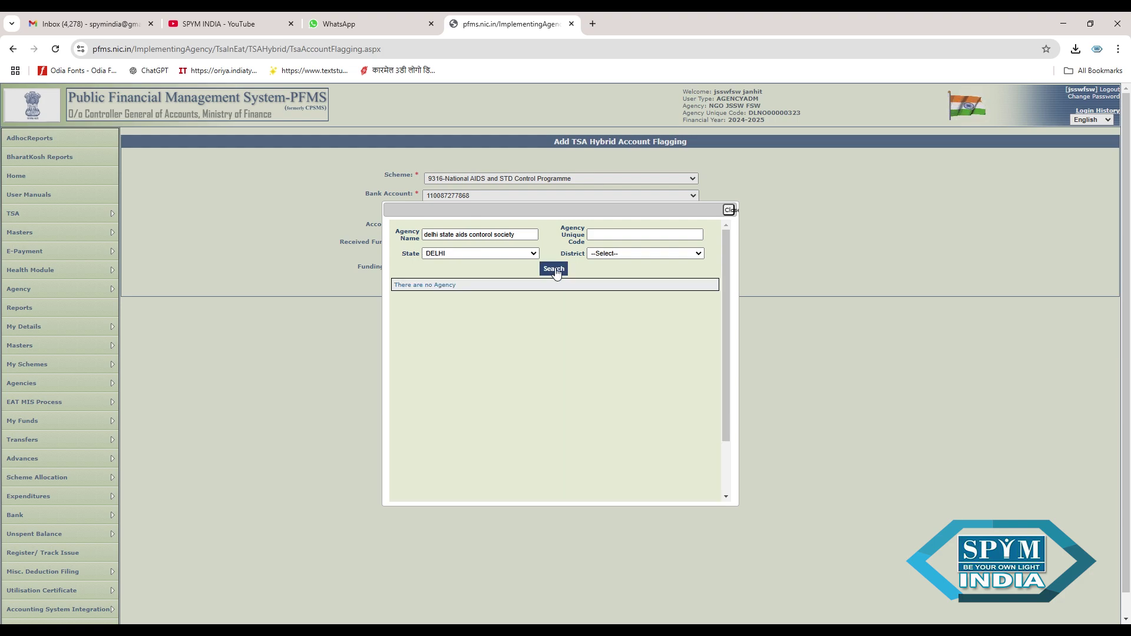
# - Search agency unique code delhisacs and choose DELHI STATE AIDS CONTROL SOCIETY
pyautogui.click(536, 240)
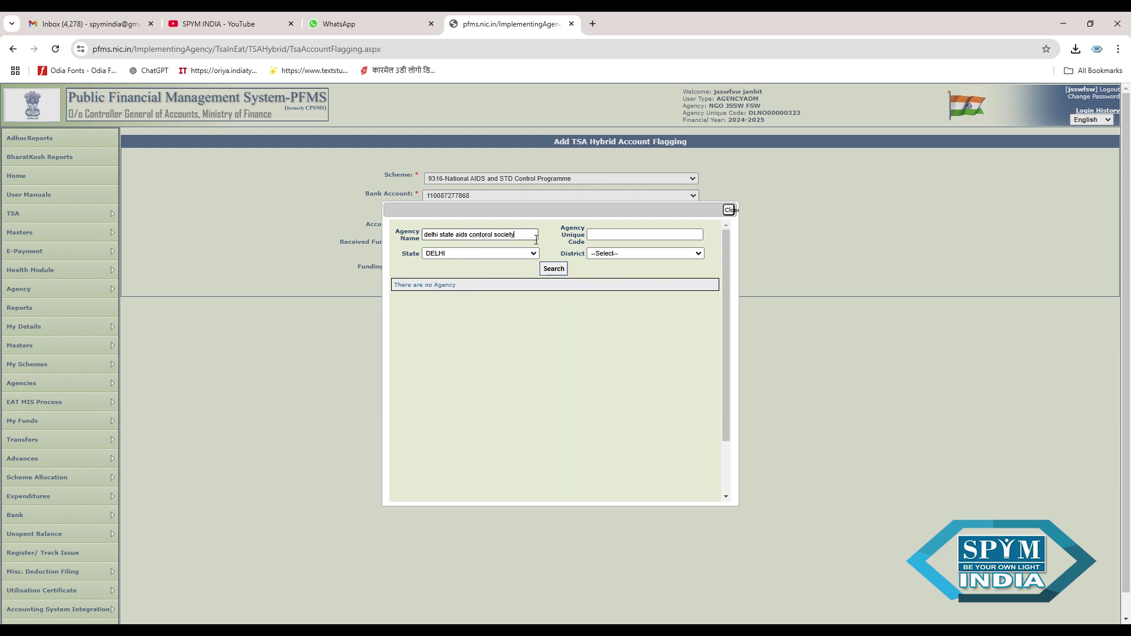
pyautogui.press('BackSpace')
pyautogui.press('BackSpace')
pyautogui.press('BackSpace')
pyautogui.press('BackSpace')
pyautogui.press('BackSpace')
pyautogui.press('BackSpace')
pyautogui.press('BackSpace')
pyautogui.press('BackSpace')
pyautogui.press('BackSpace')
pyautogui.press('BackSpace')
pyautogui.press('BackSpace')
pyautogui.press('BackSpace')
pyautogui.press('BackSpace')
pyautogui.press('BackSpace')
pyautogui.press('BackSpace')
pyautogui.press('BackSpace')
pyautogui.press('BackSpace')
pyautogui.press('BackSpace')
pyautogui.press('BackSpace')
pyautogui.press('BackSpace')
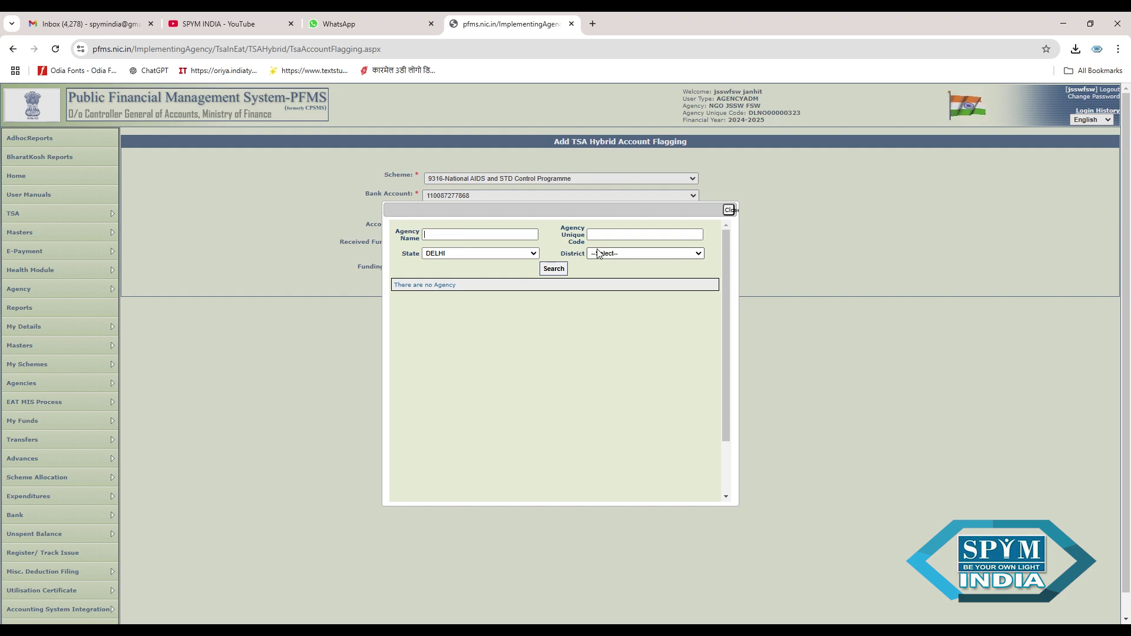
pyautogui.click(613, 239)
pyautogui.write('de')
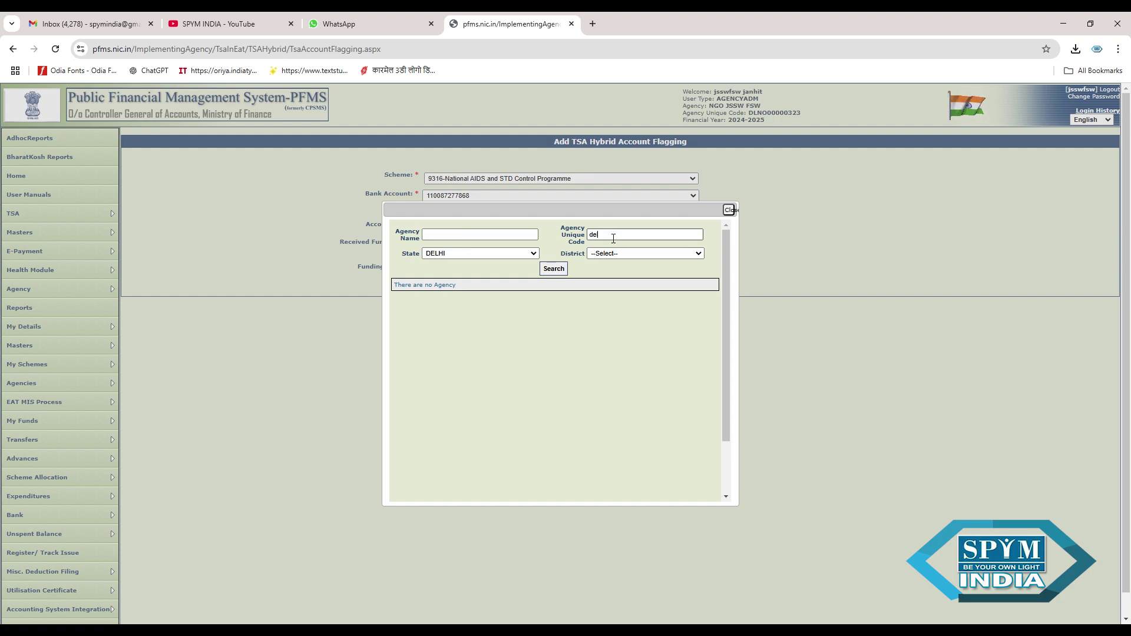
pyautogui.write('lhisacs')
pyautogui.click(553, 269)
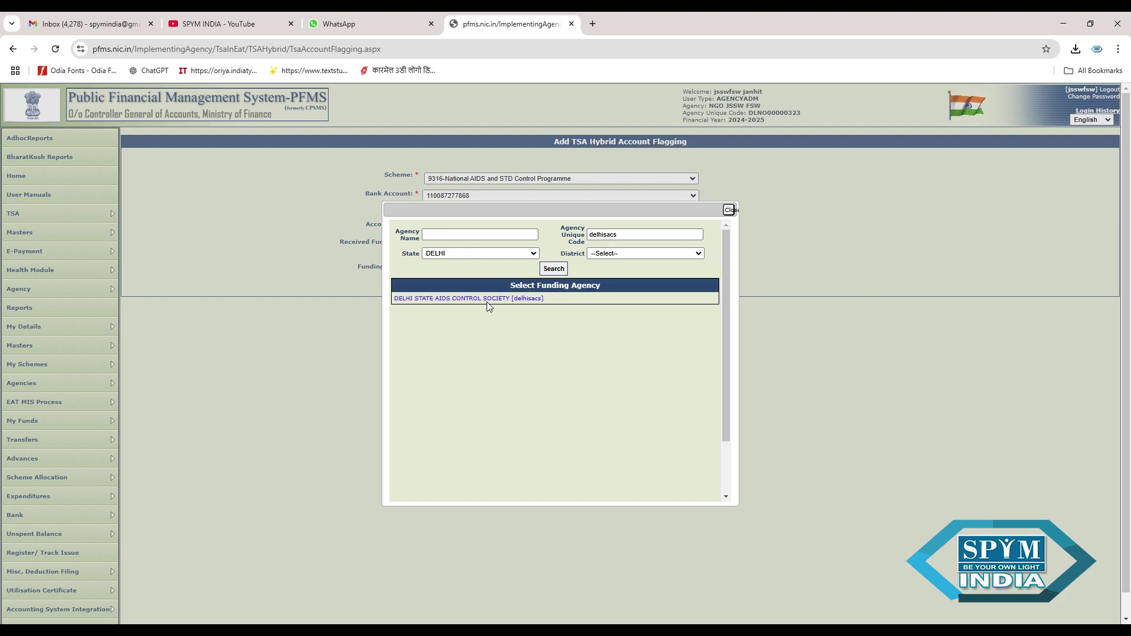
pyautogui.click(487, 300)
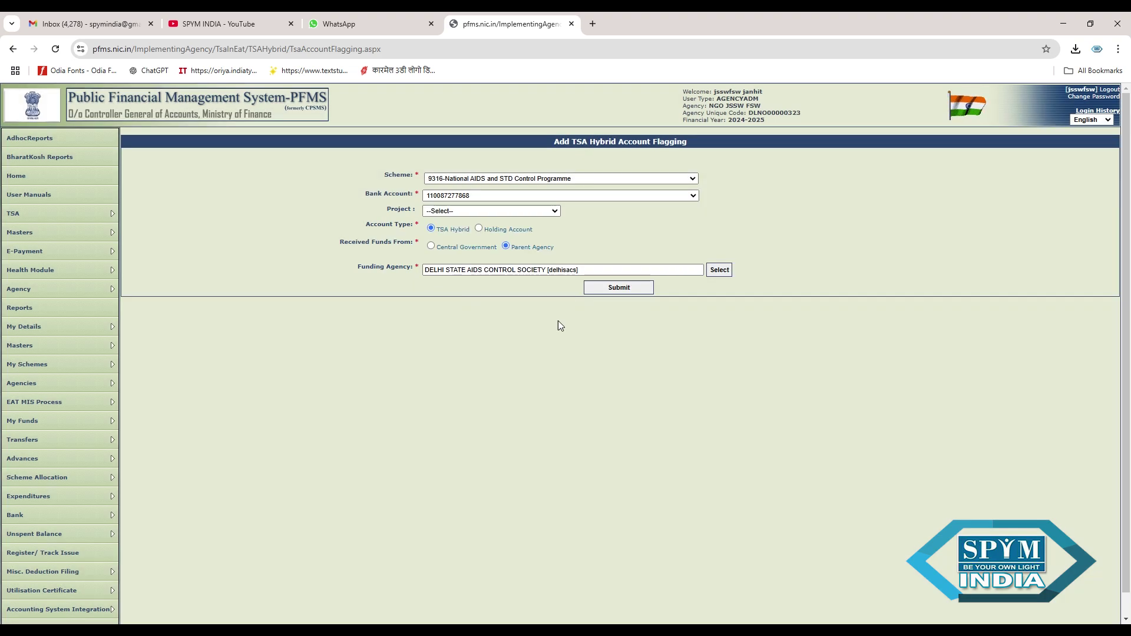
# - Submit the flagging form, which reports the account is already marked TSA Hybrid
pyautogui.click(628, 293)
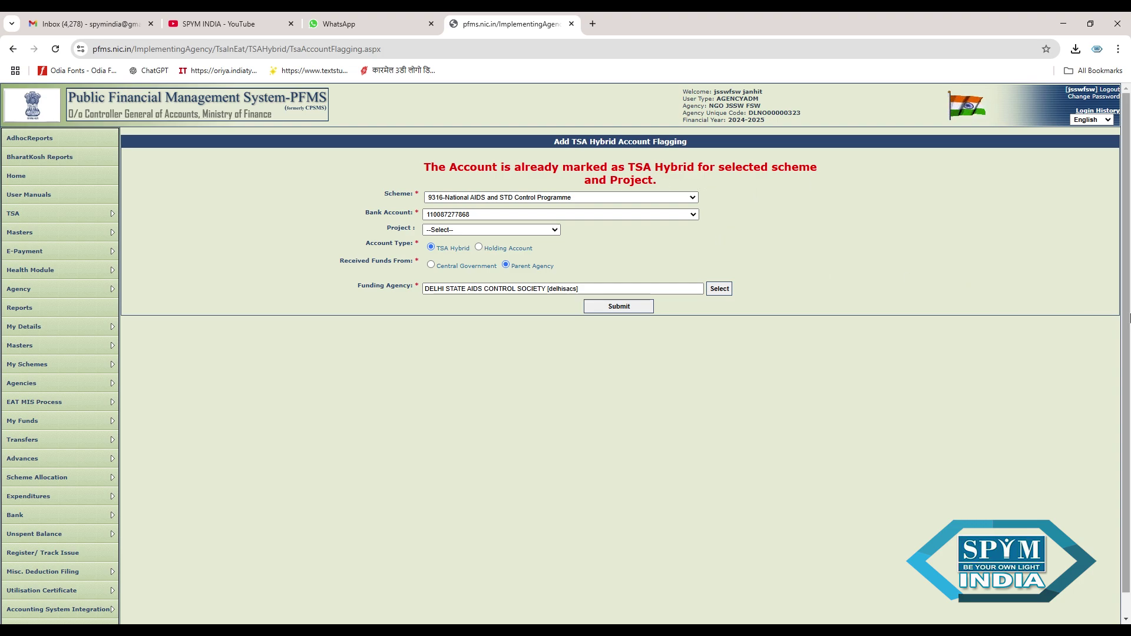
# - Bring up the Masters > Users submenu in the left menu
pyautogui.scroll(-1, 280, 335)
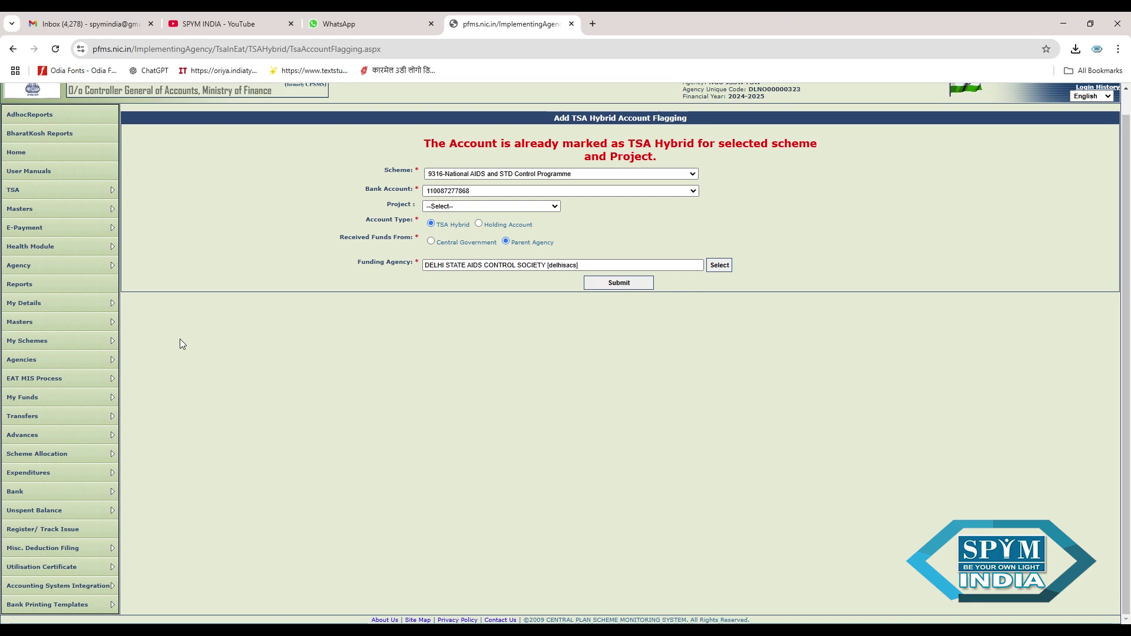
pyautogui.moveTo(94, 325)
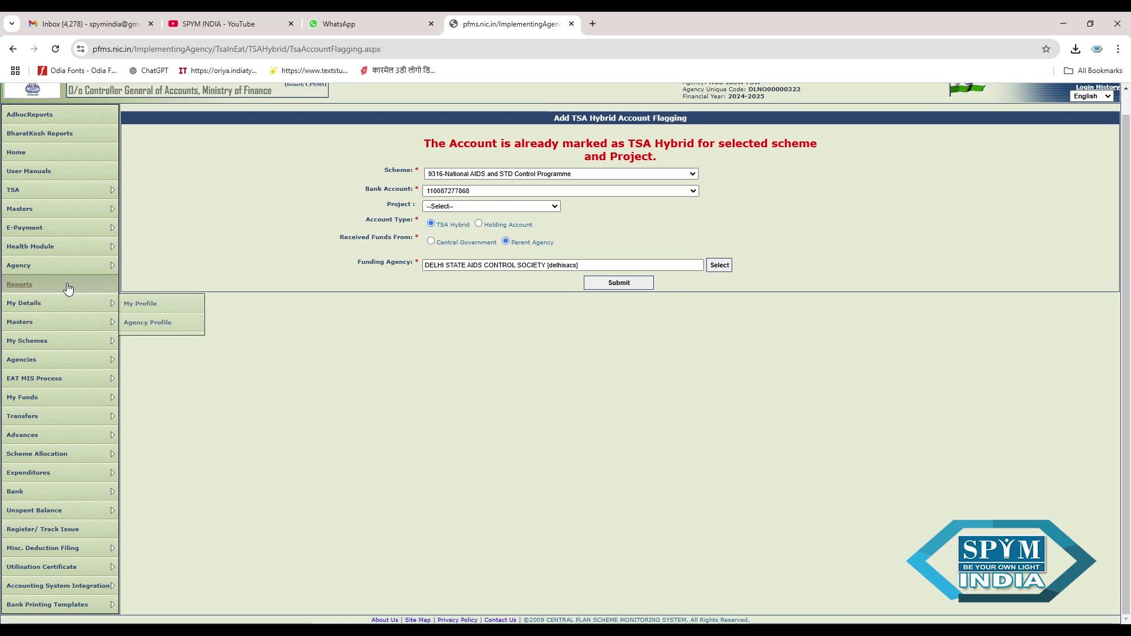
pyautogui.moveTo(68, 302)
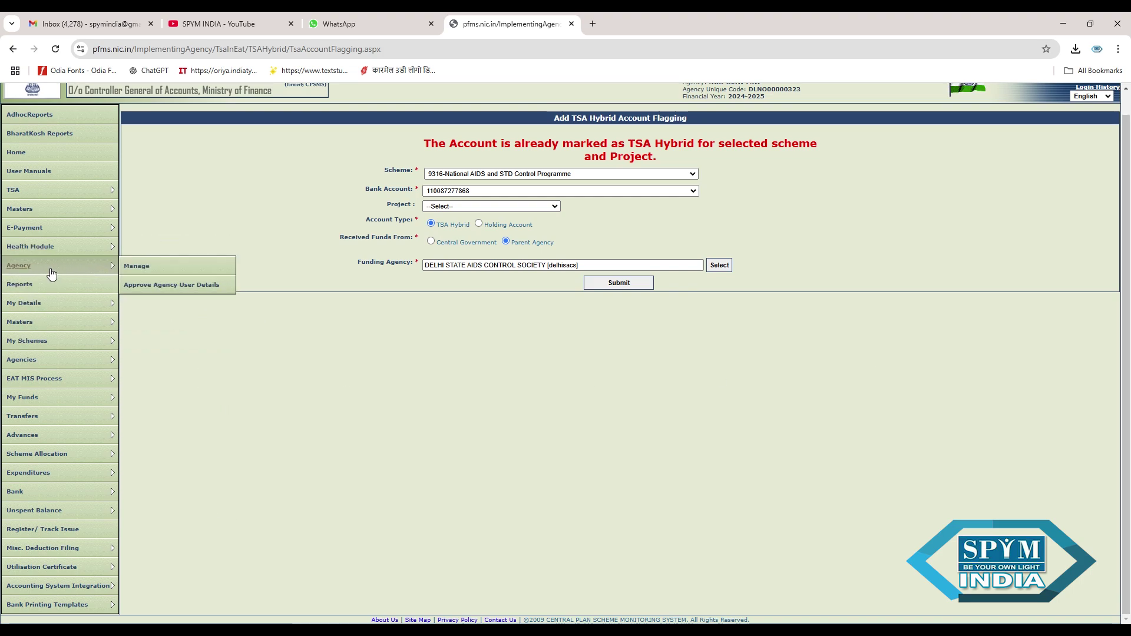
pyautogui.moveTo(49, 215)
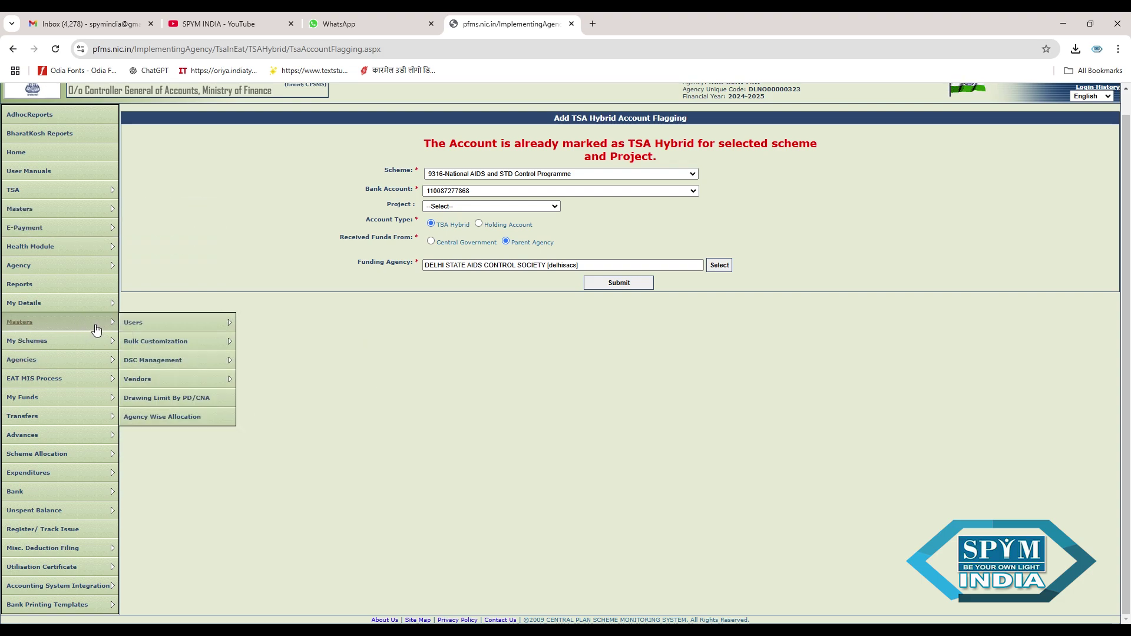
pyautogui.moveTo(147, 327)
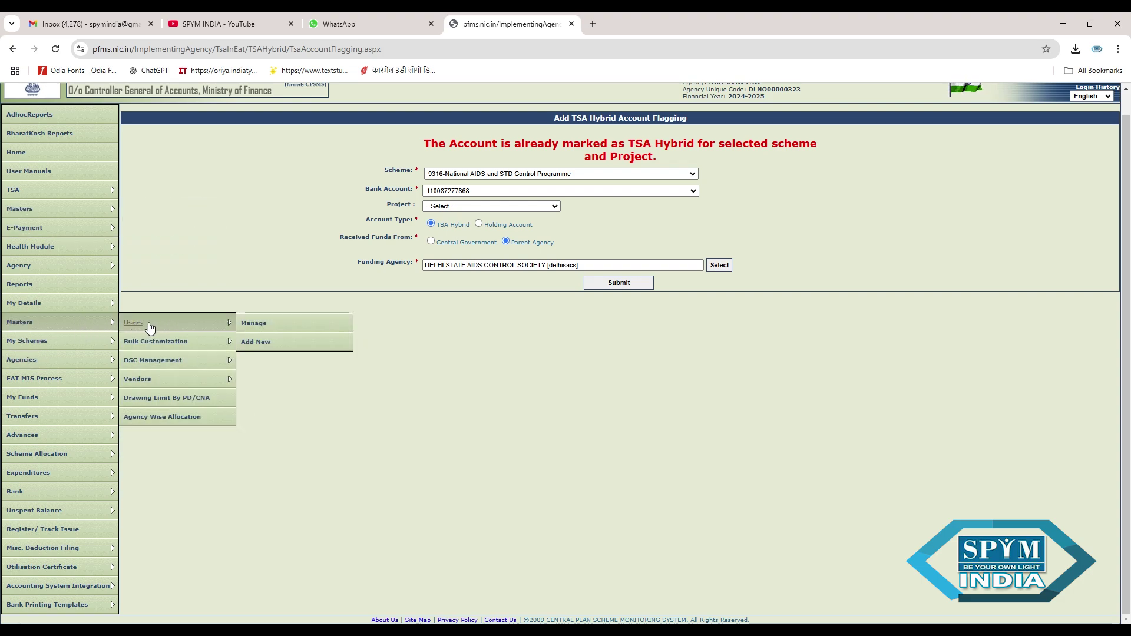
pyautogui.click(269, 344)
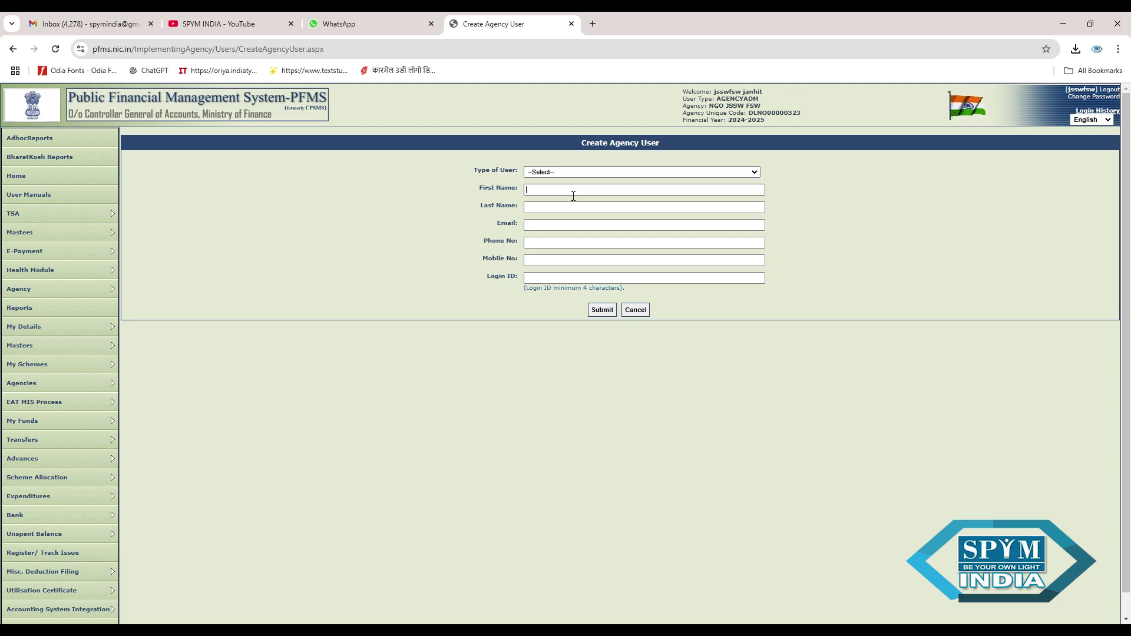
pyautogui.click(563, 227)
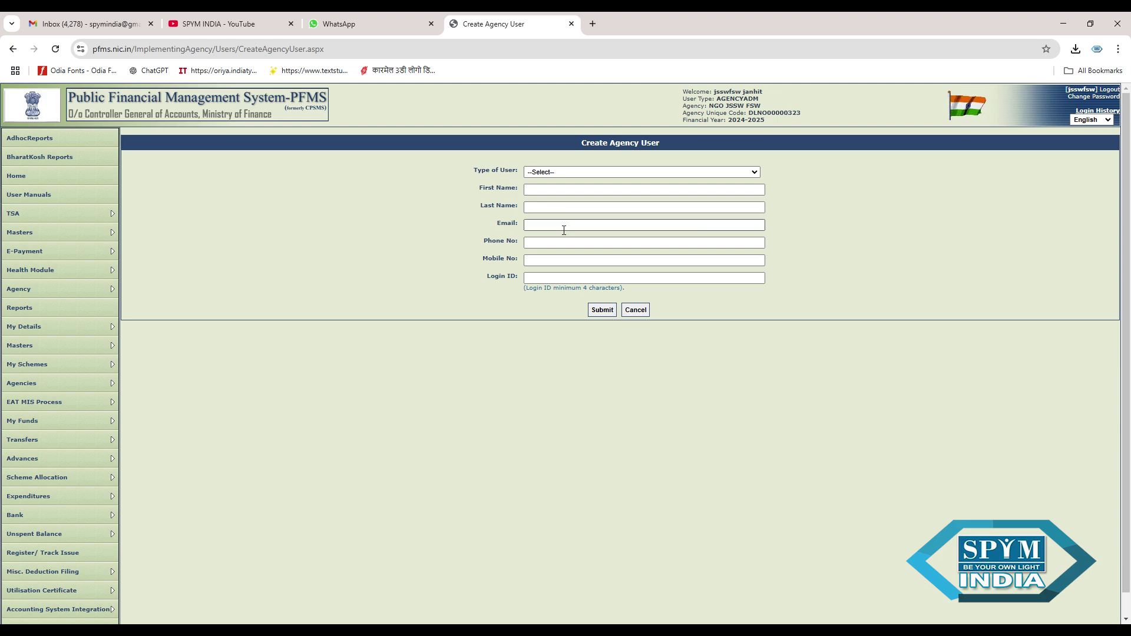
pyautogui.click(561, 248)
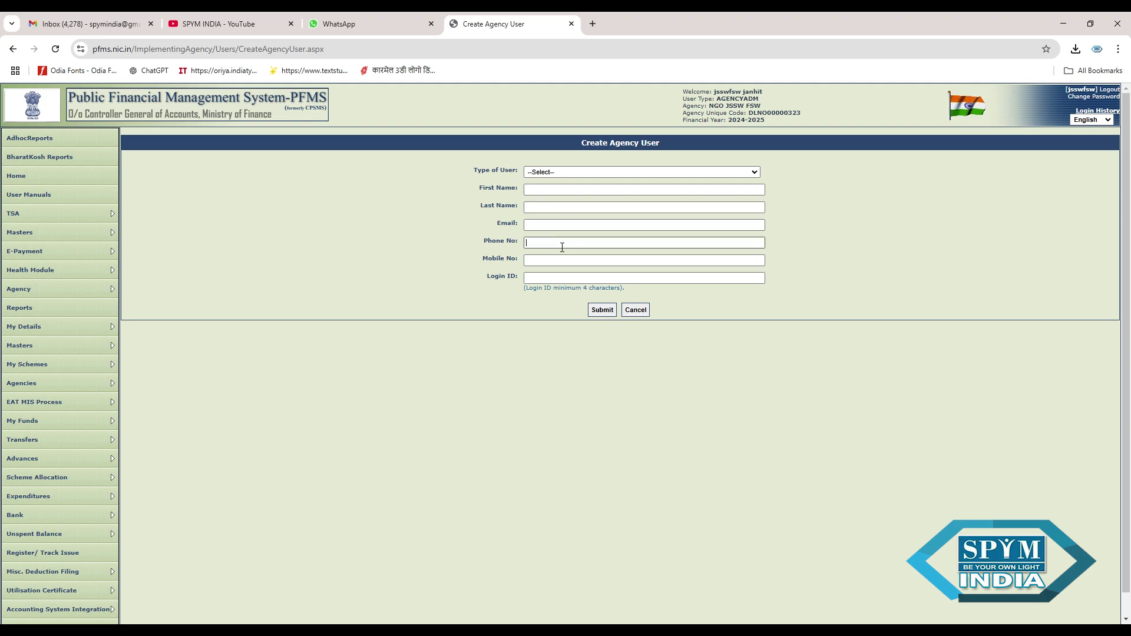
pyautogui.click(563, 264)
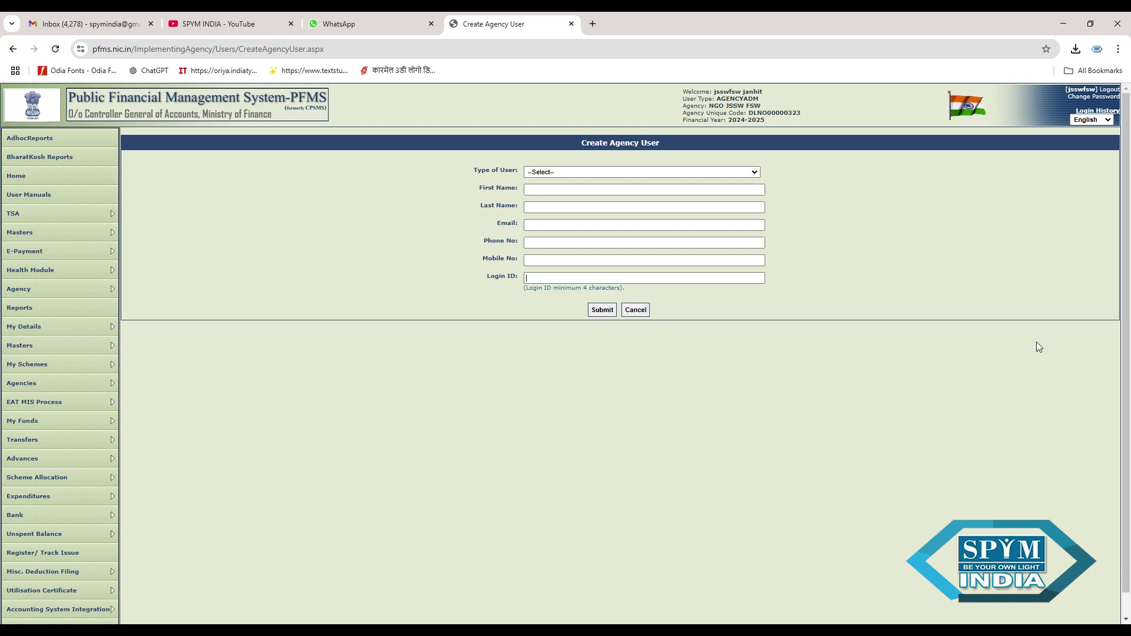
pyautogui.scroll(-1, 1127, 359)
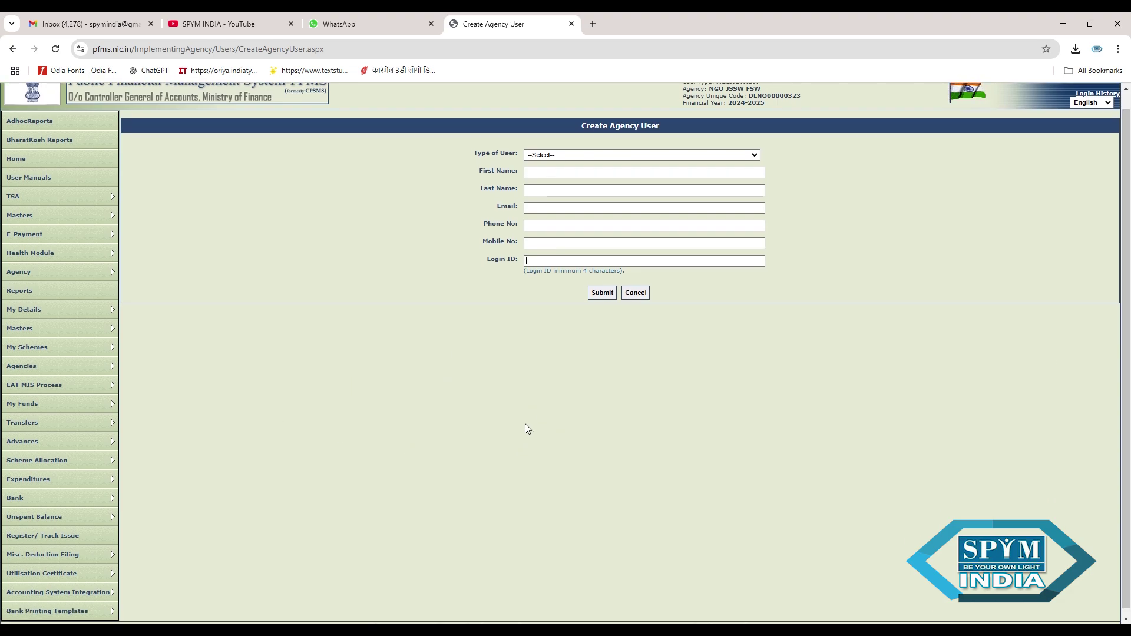
# - Leave the Create Agency User form unfilled and bring up the Bank submenu
pyautogui.press('Tab')
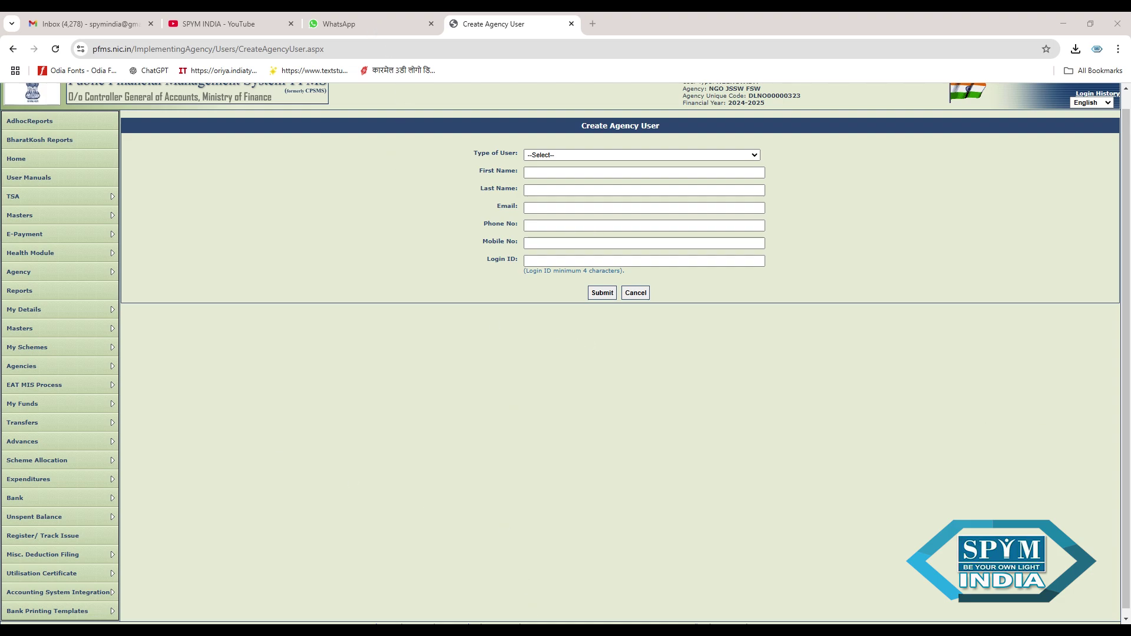
pyautogui.scroll(-1, 565, 353)
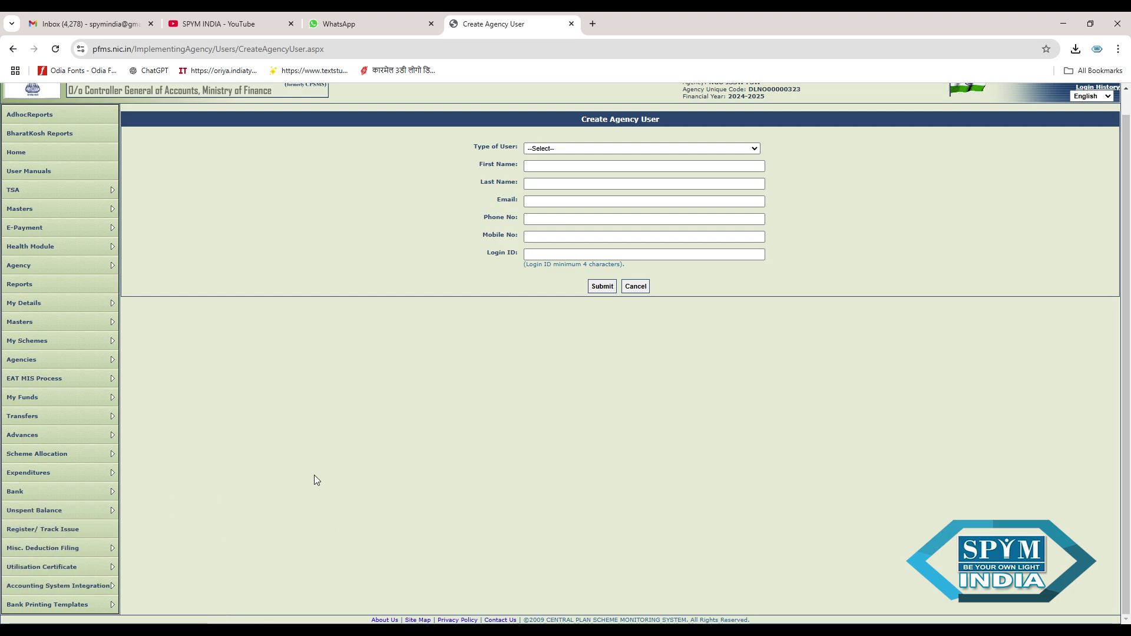
pyautogui.moveTo(101, 500)
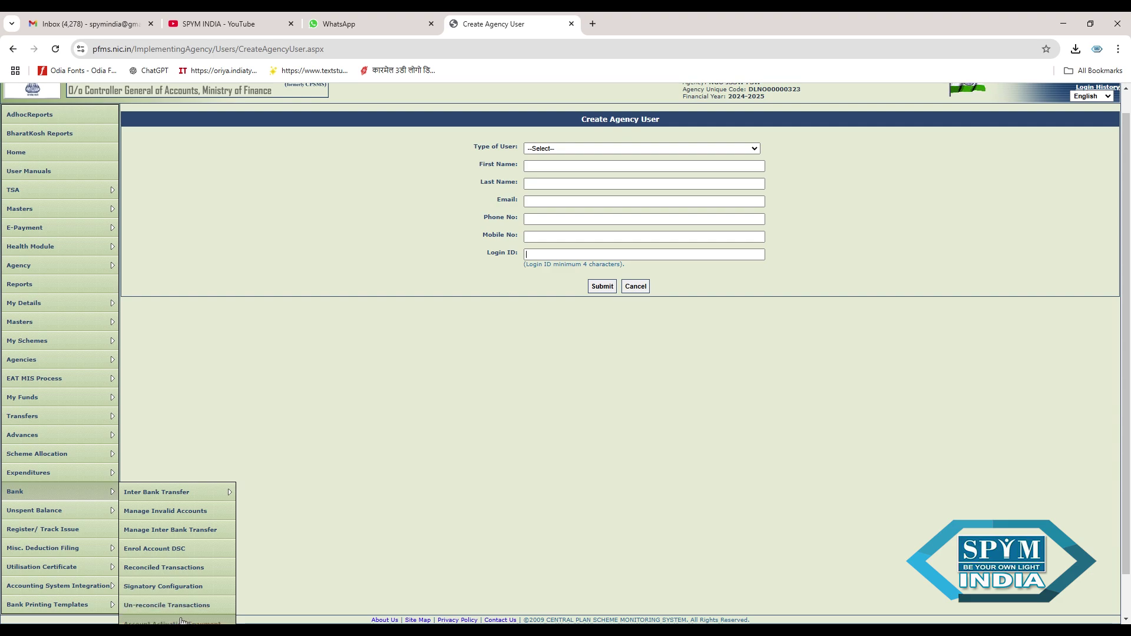
# - Search scheme 9316 on Activation of bank account to list the account dated 15/02/2025
pyautogui.click(181, 621)
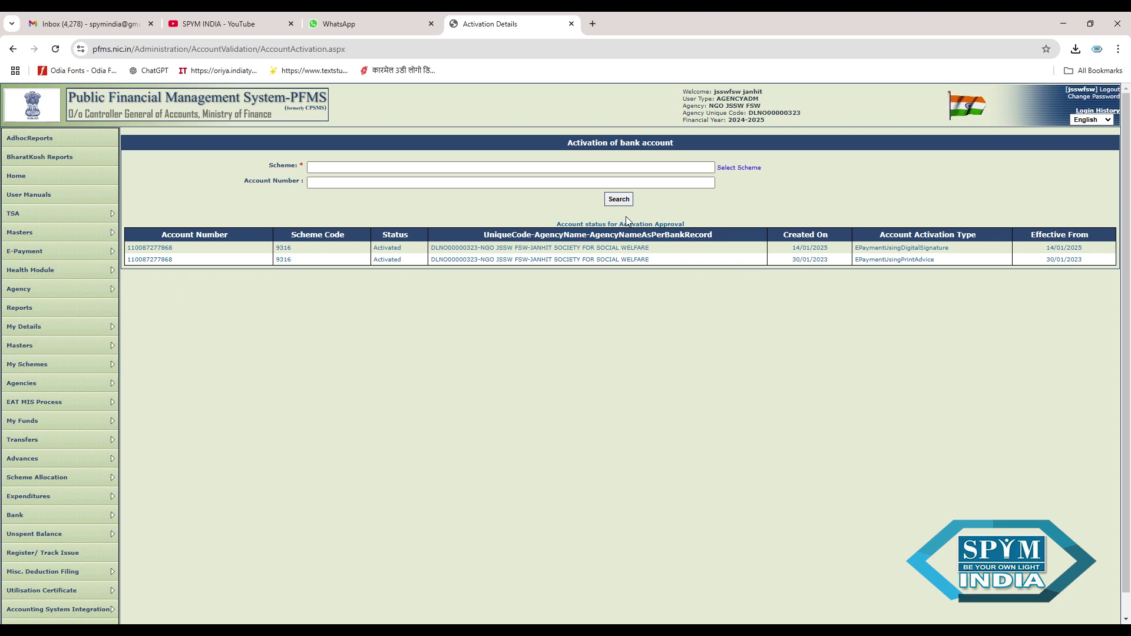
pyautogui.click(740, 169)
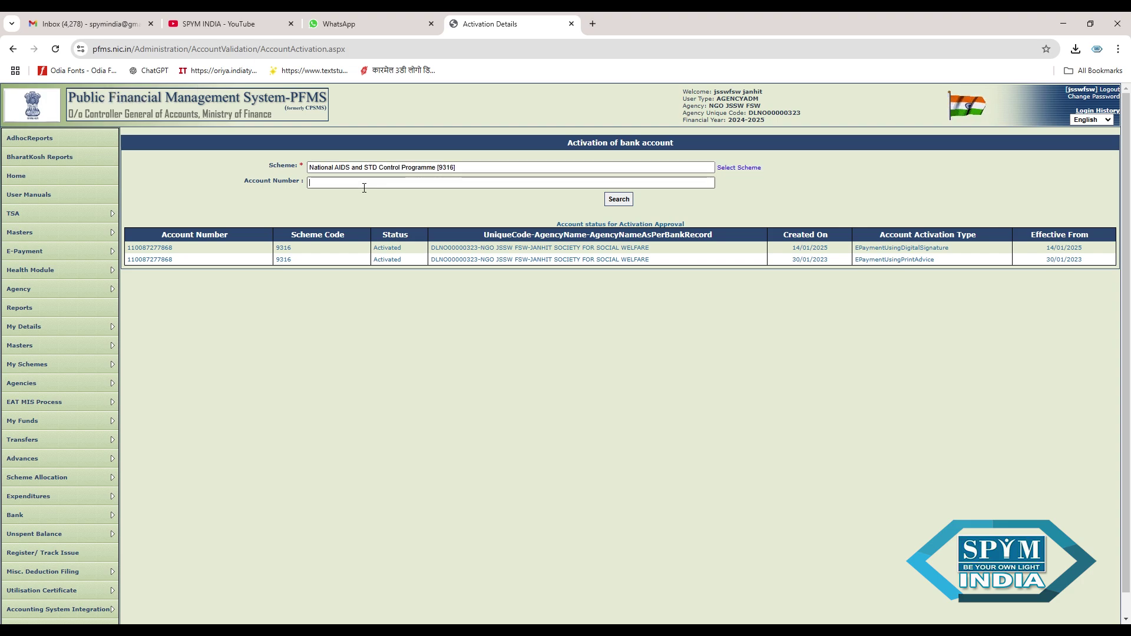
pyautogui.click(618, 200)
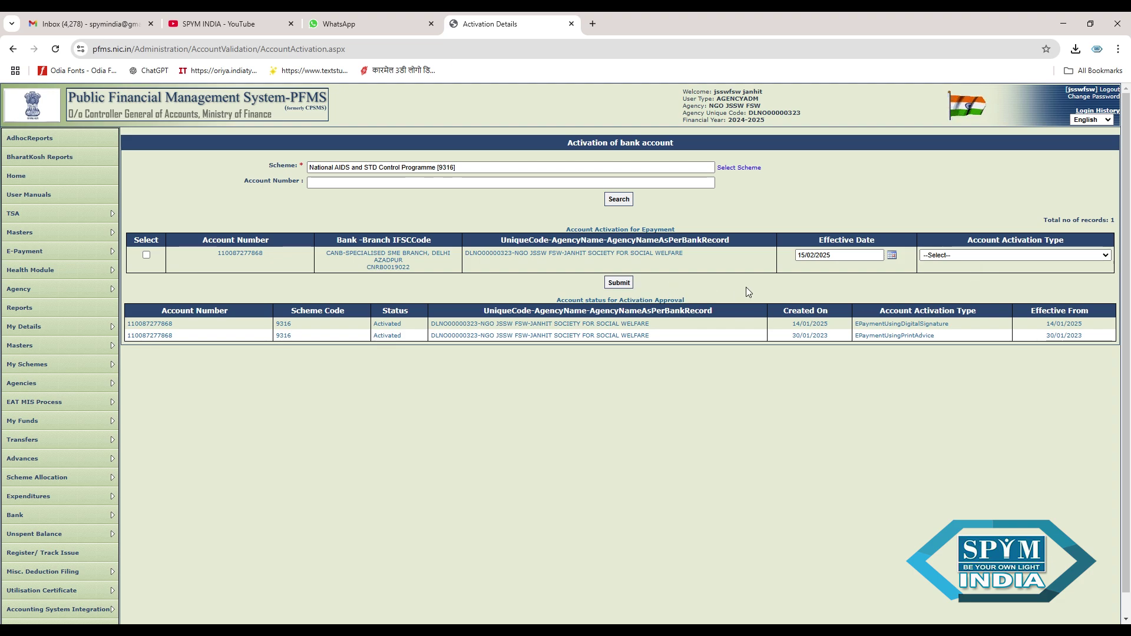
pyautogui.scroll(-1, 1128, 359)
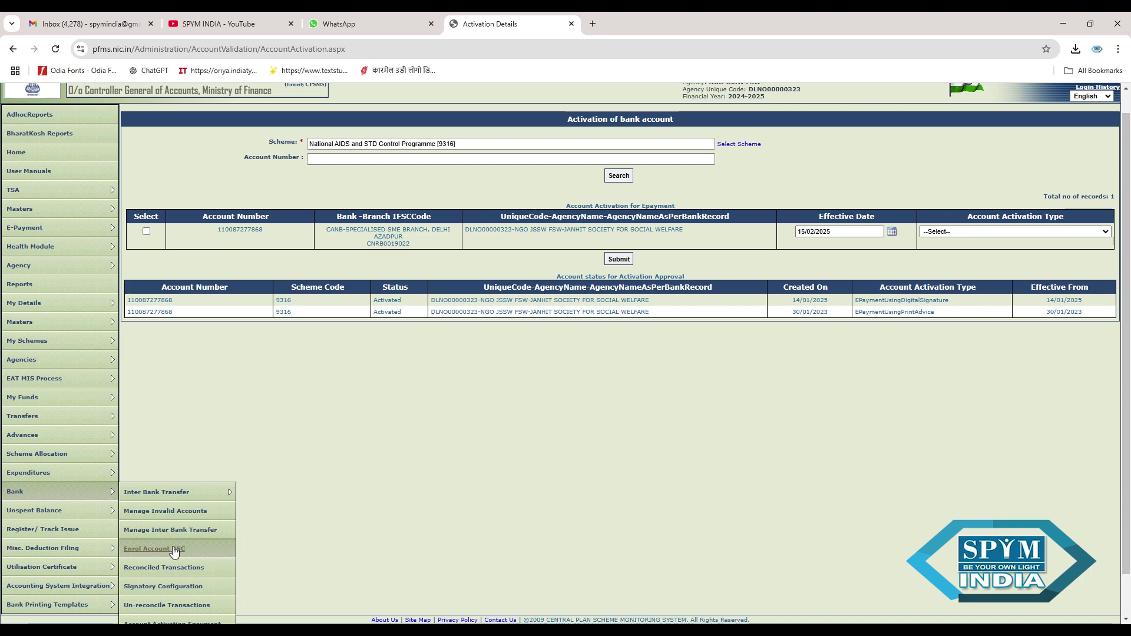
# - Save the scheme 9316 Canara Bank batch limit: minimum 1, maximum 1000000, 2 levels
pyautogui.click(180, 587)
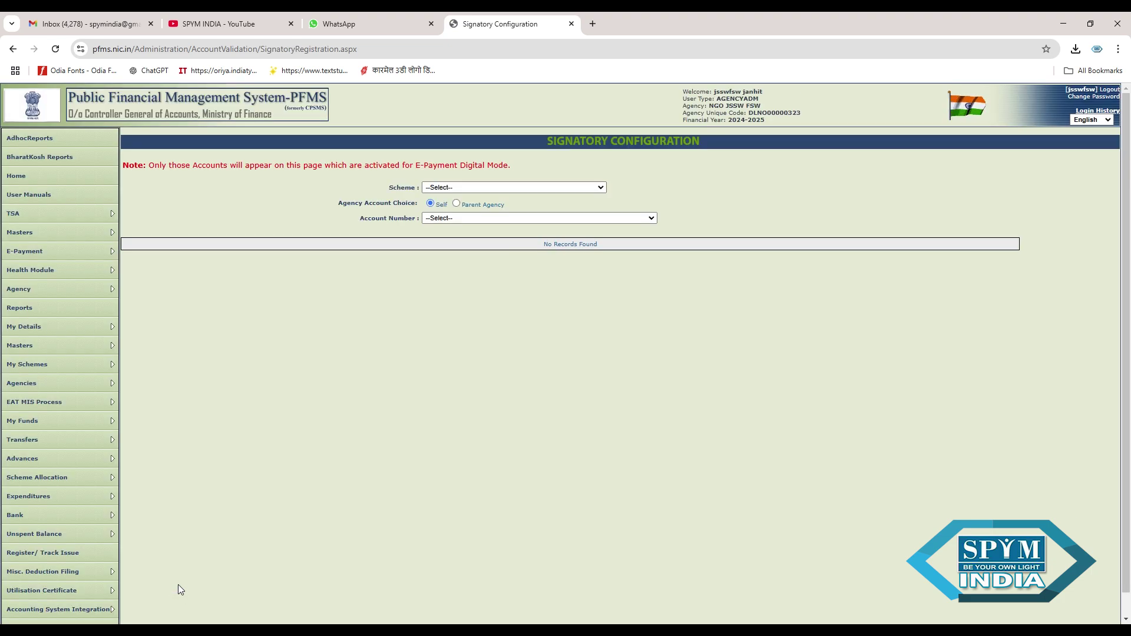
pyautogui.click(477, 190)
pyautogui.click(486, 235)
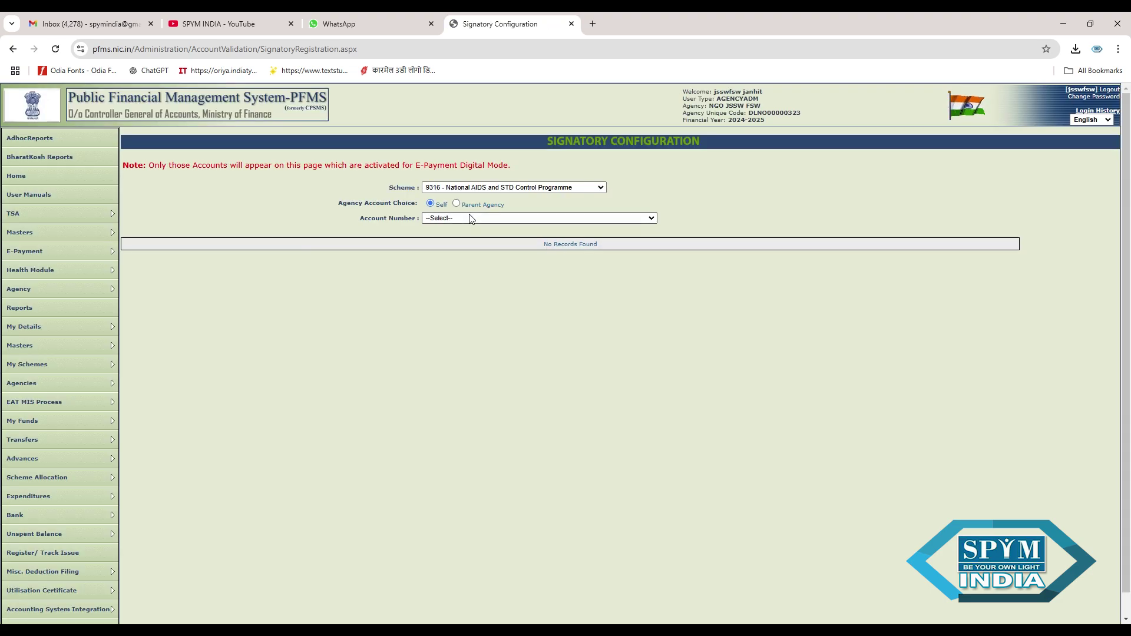
pyautogui.click(476, 245)
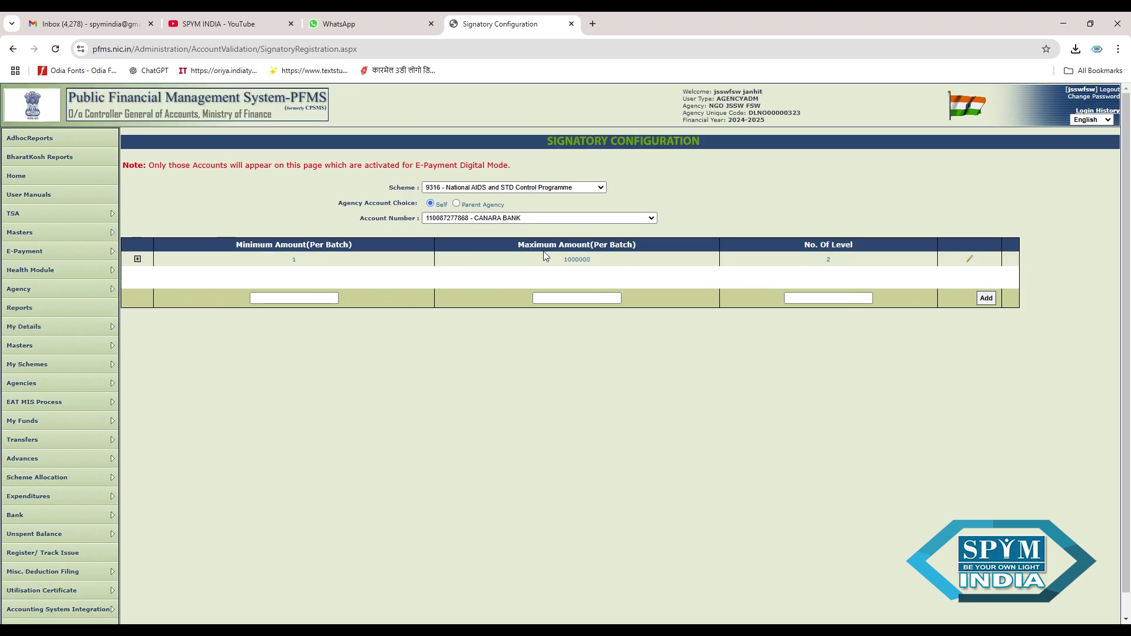
pyautogui.click(970, 261)
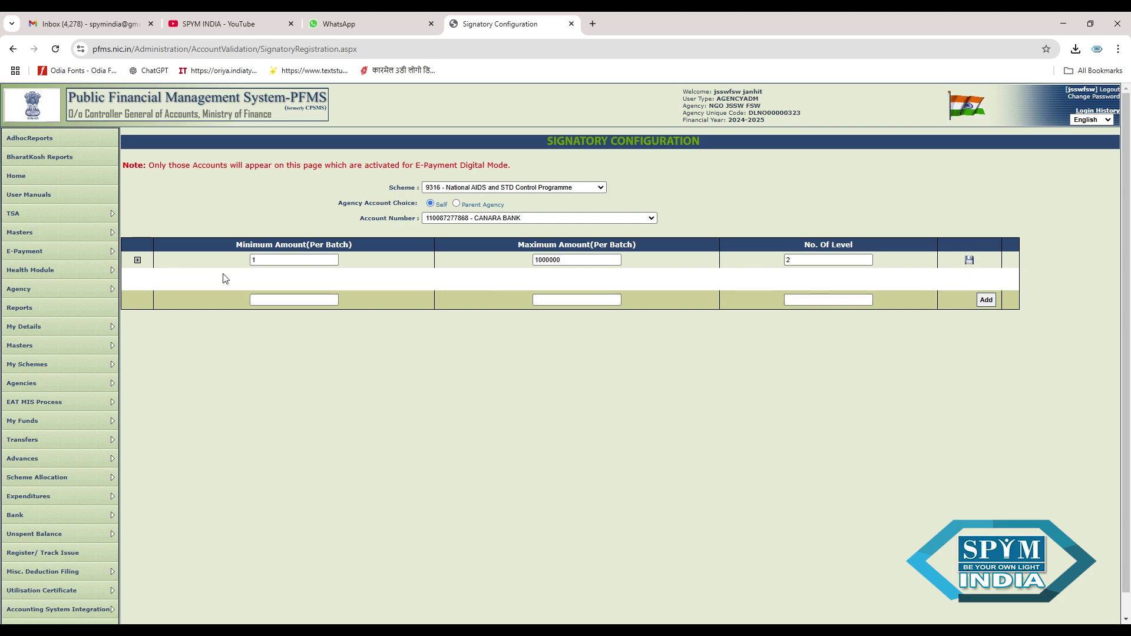
pyautogui.click(970, 260)
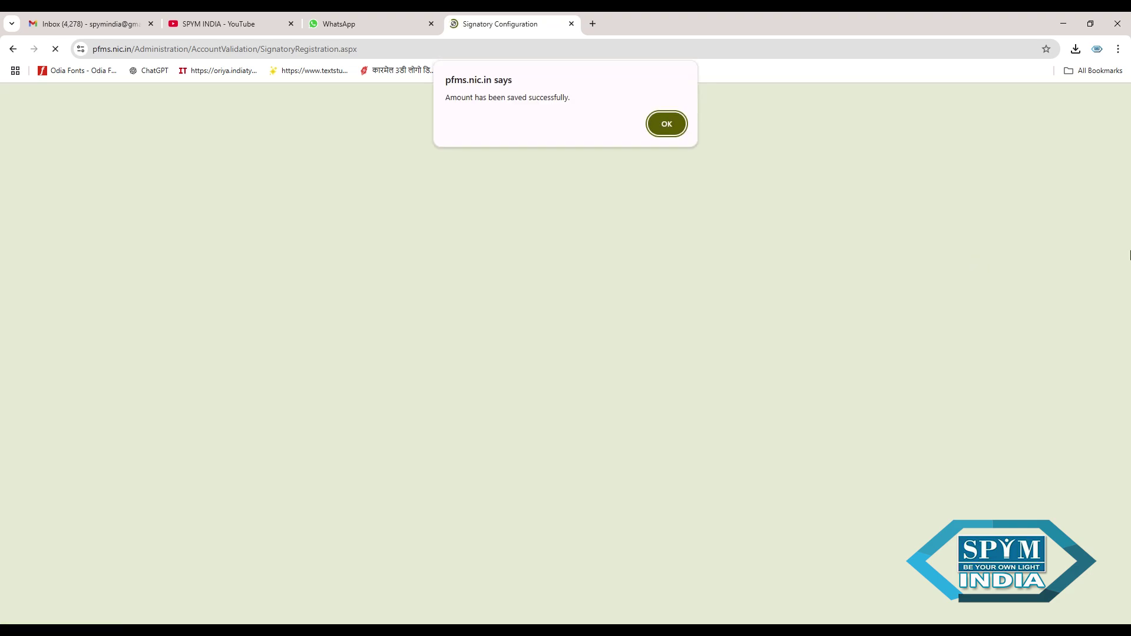
pyautogui.click(662, 124)
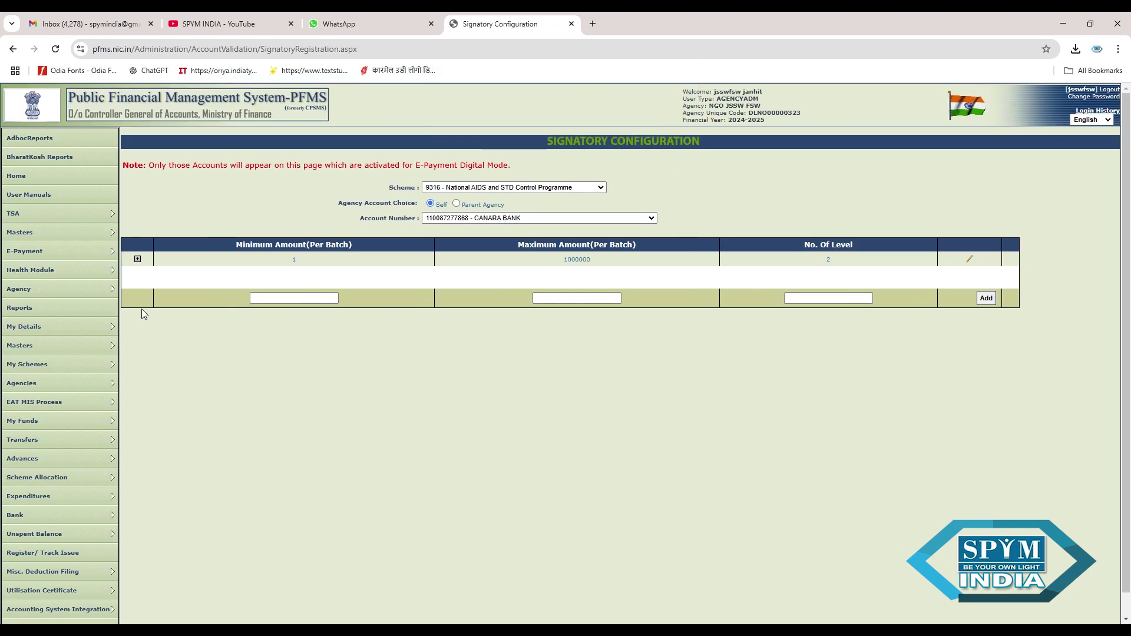
# - Expand the batch limit row to list levels president and treasure, valid 23/01/2025–31/03/2027
pyautogui.click(138, 259)
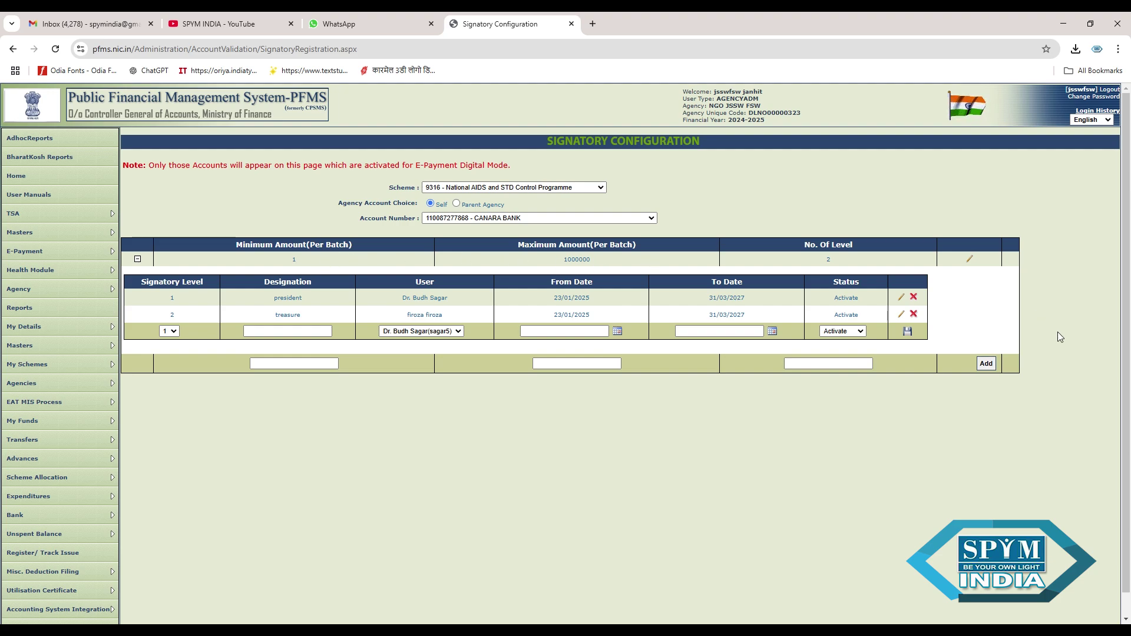
pyautogui.scroll(-1, 636, 330)
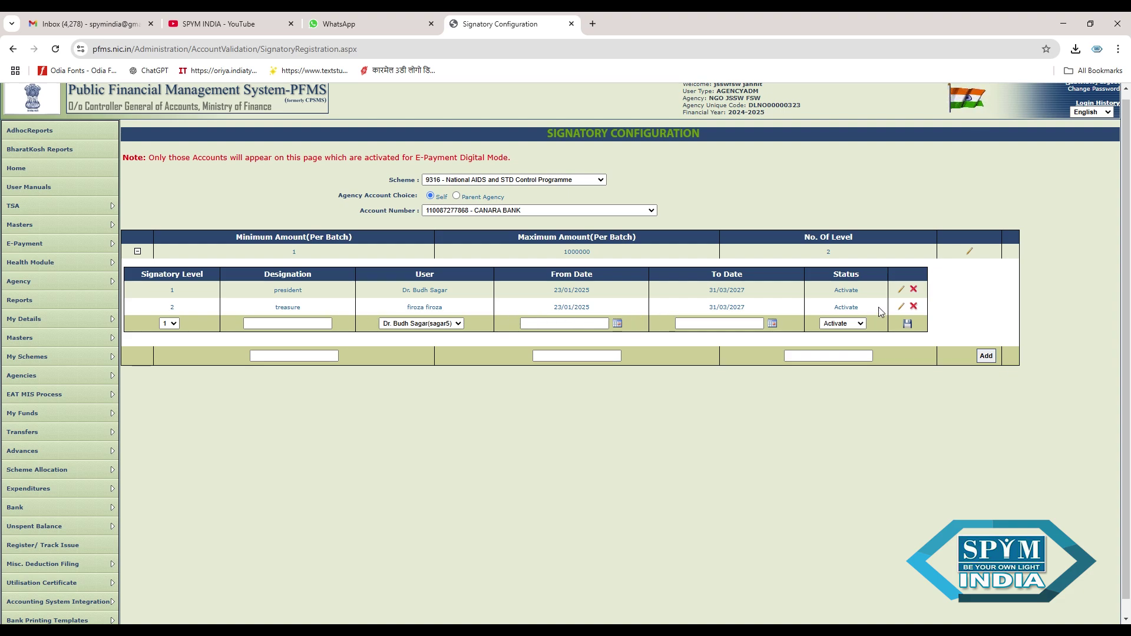
pyautogui.scroll(-1, 1116, 344)
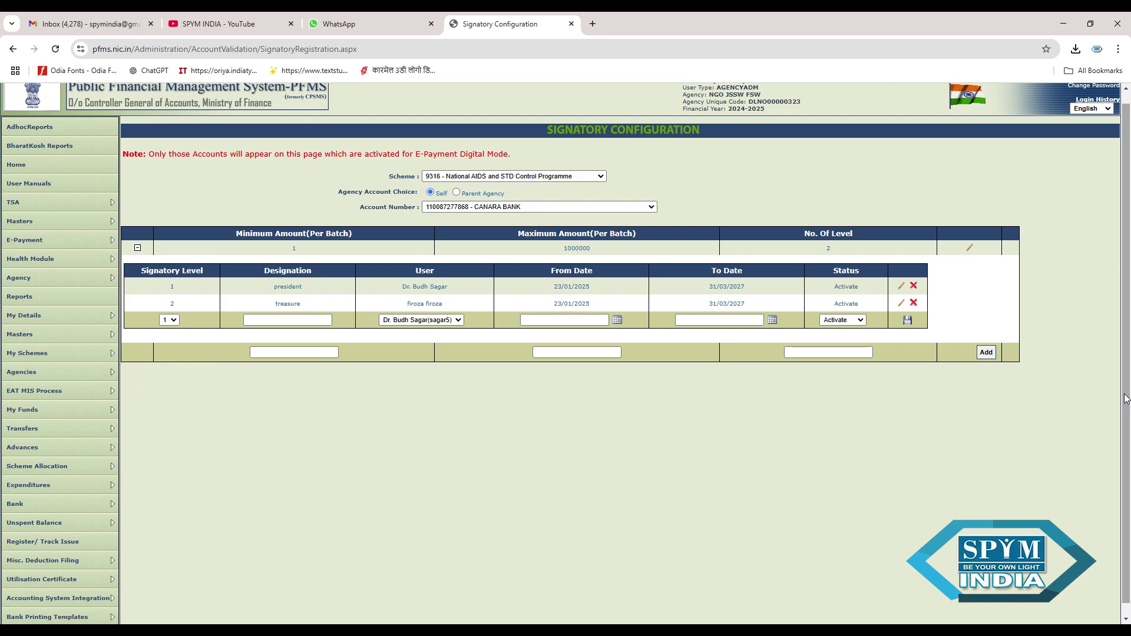
pyautogui.scroll(-1, 1126, 399)
pyautogui.moveTo(99, 501)
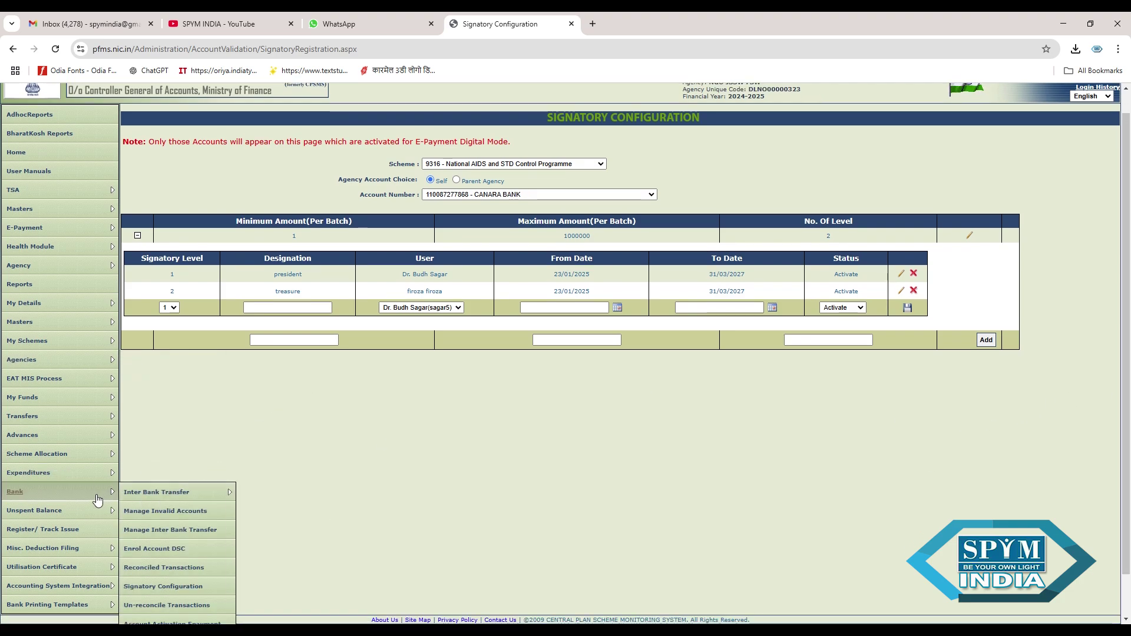
pyautogui.moveTo(31, 367)
pyautogui.moveTo(28, 328)
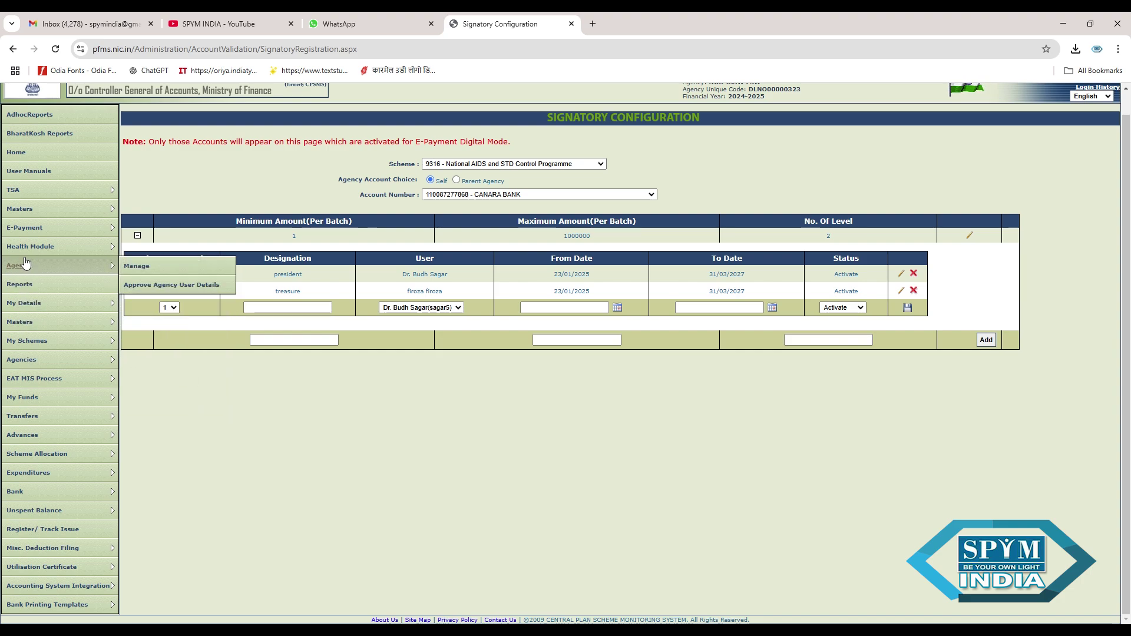
pyautogui.moveTo(10, 199)
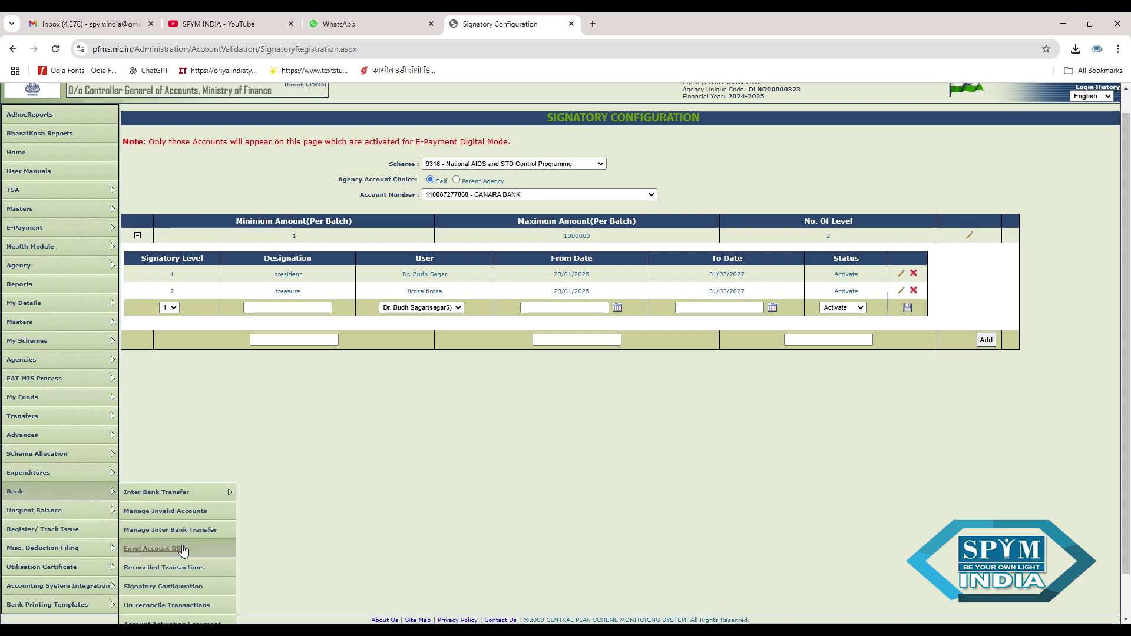
# - Open Bank > Enrol Account DSC and confirm no signed enrolment file exists
pyautogui.click(179, 547)
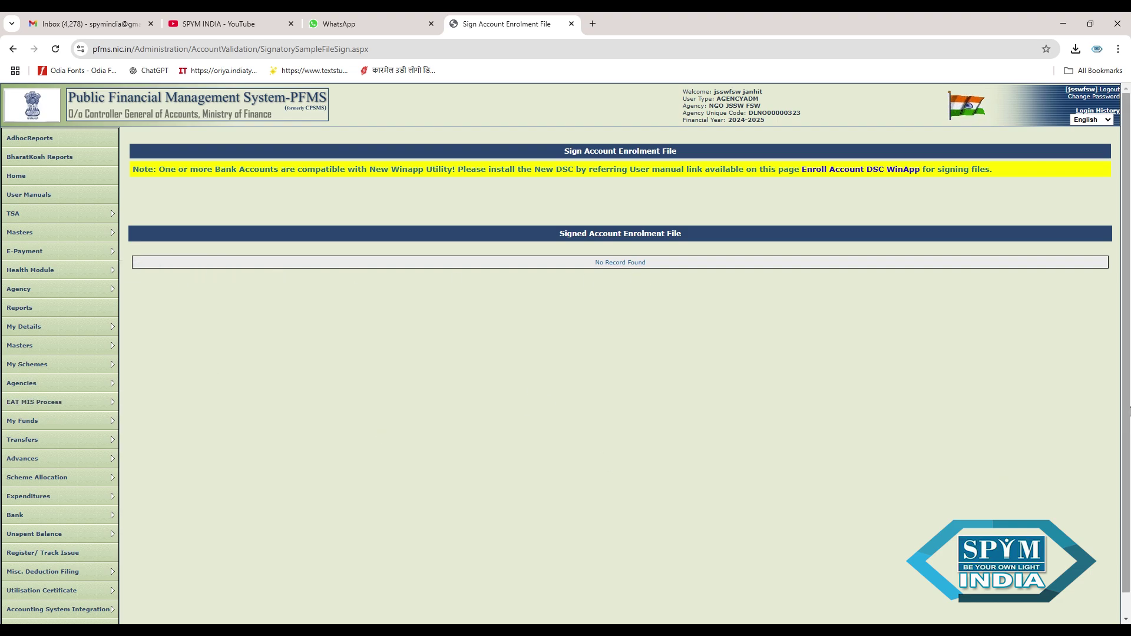
pyautogui.scroll(-1, 1129, 410)
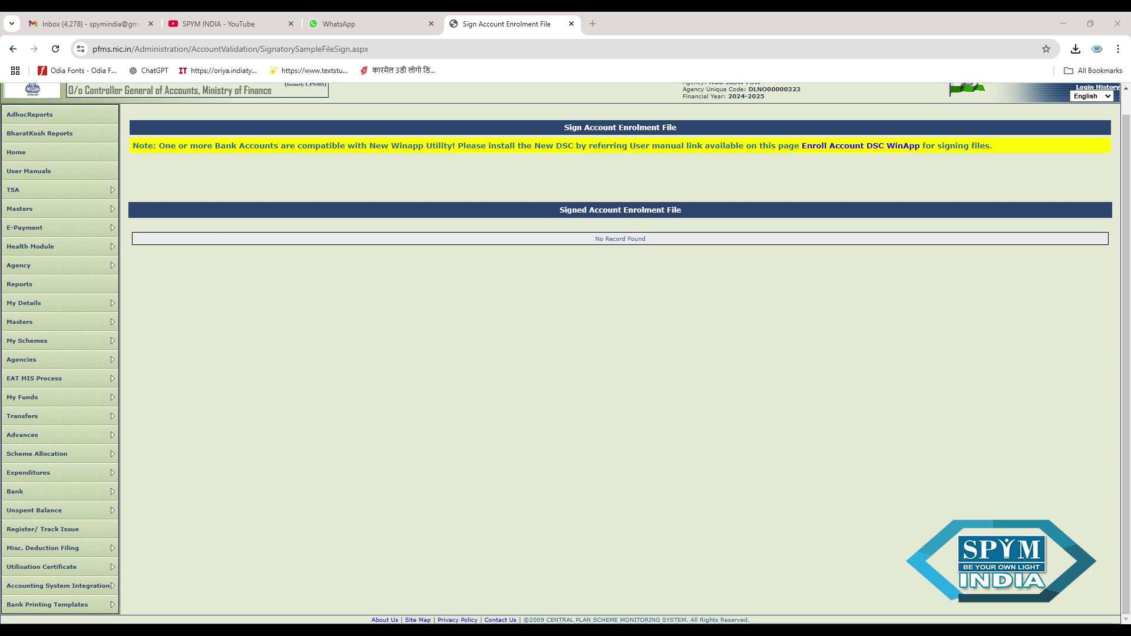
pyautogui.click(520, 588)
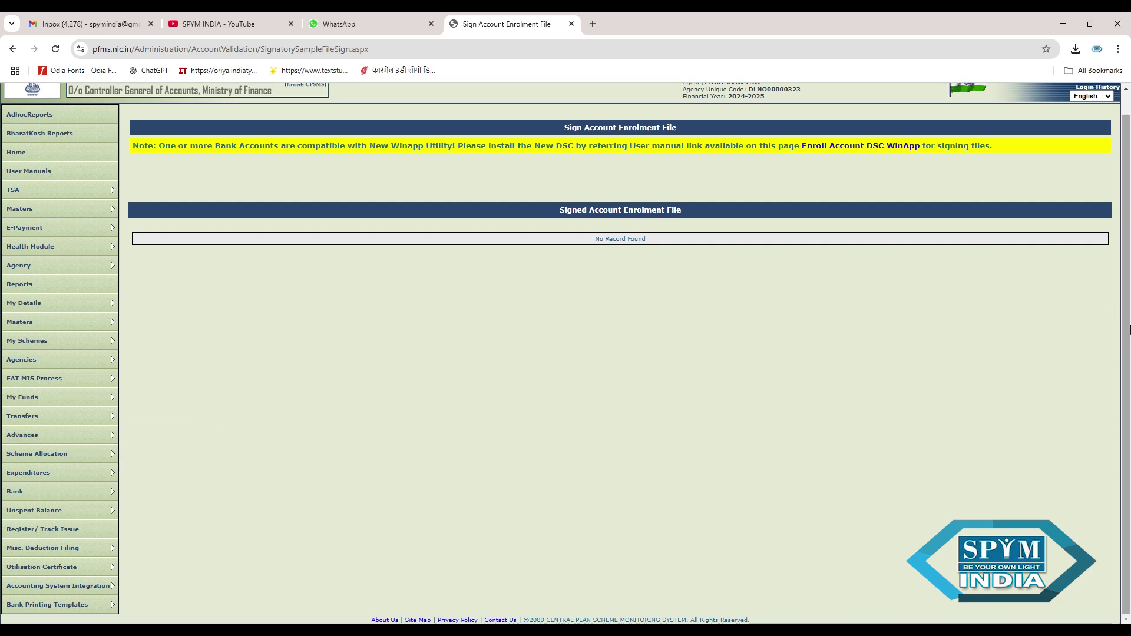
pyautogui.scroll(1, 1081, 286)
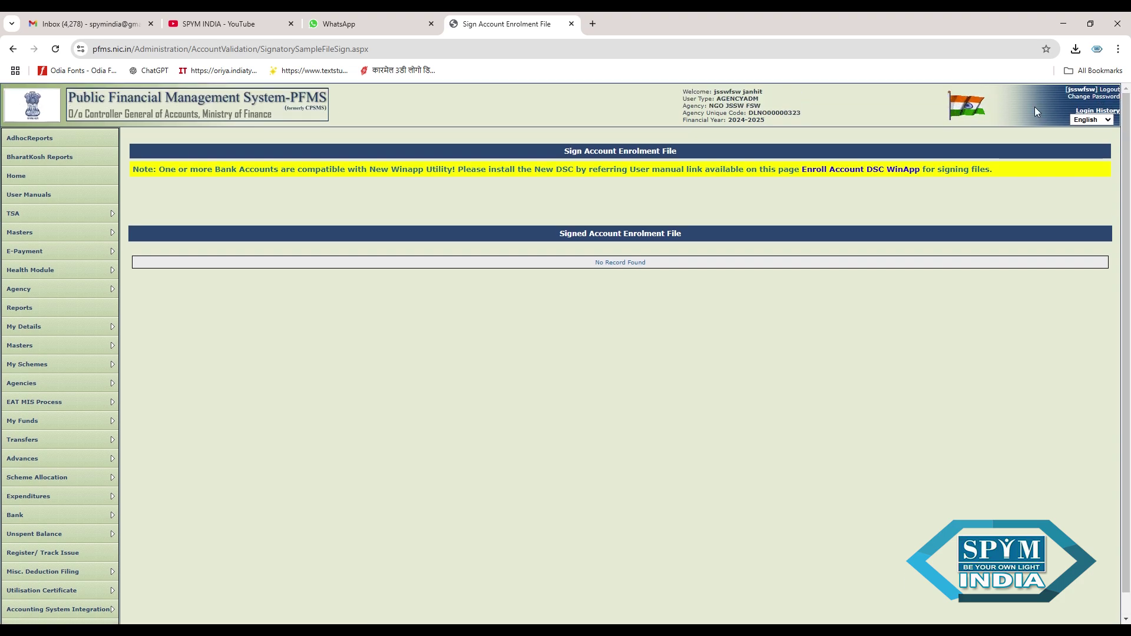
# - Log out of the agency admin account and sign back in as the agency DO user with username, password and captcha
pyautogui.click(1121, 93)
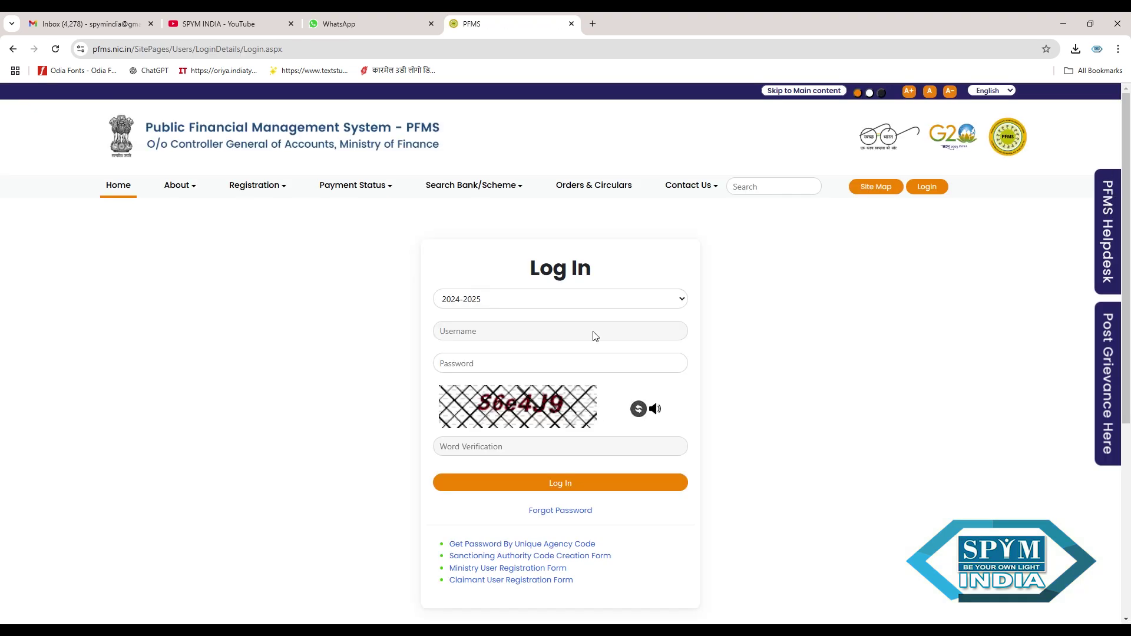
pyautogui.click(532, 341)
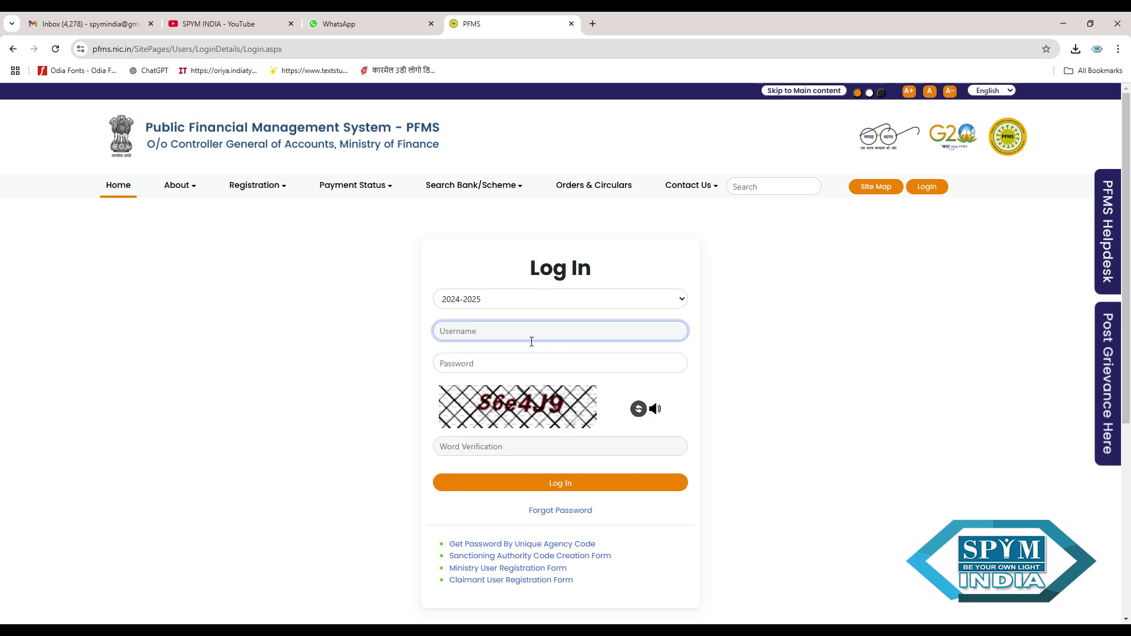
pyautogui.write('Ranjan5')
pyautogui.click(526, 370)
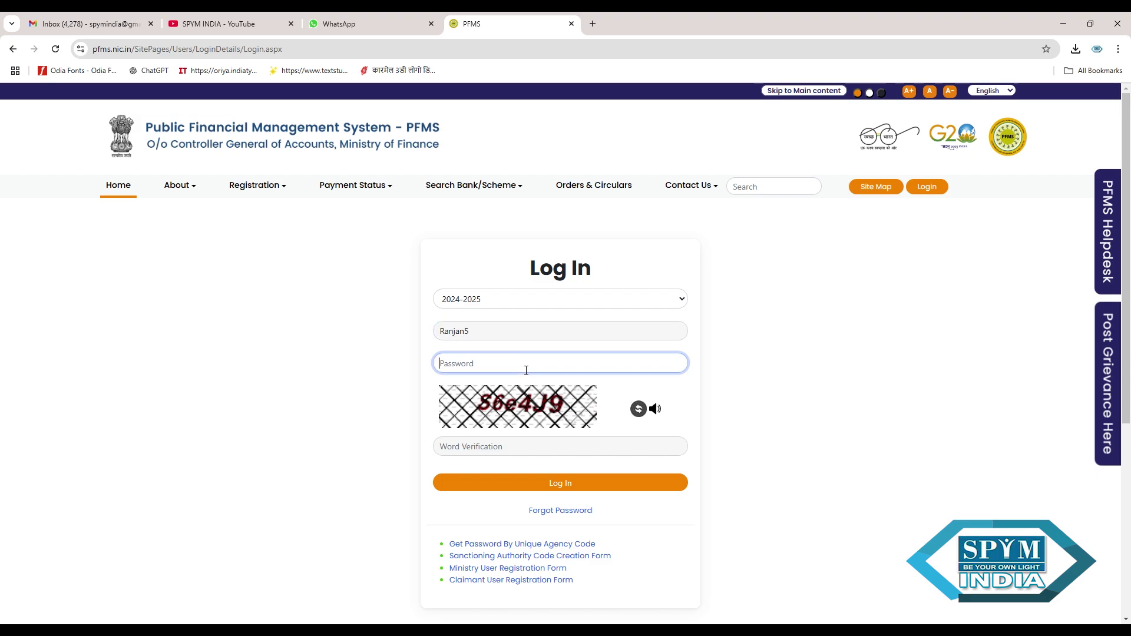
pyautogui.write('••')
pyautogui.click(530, 453)
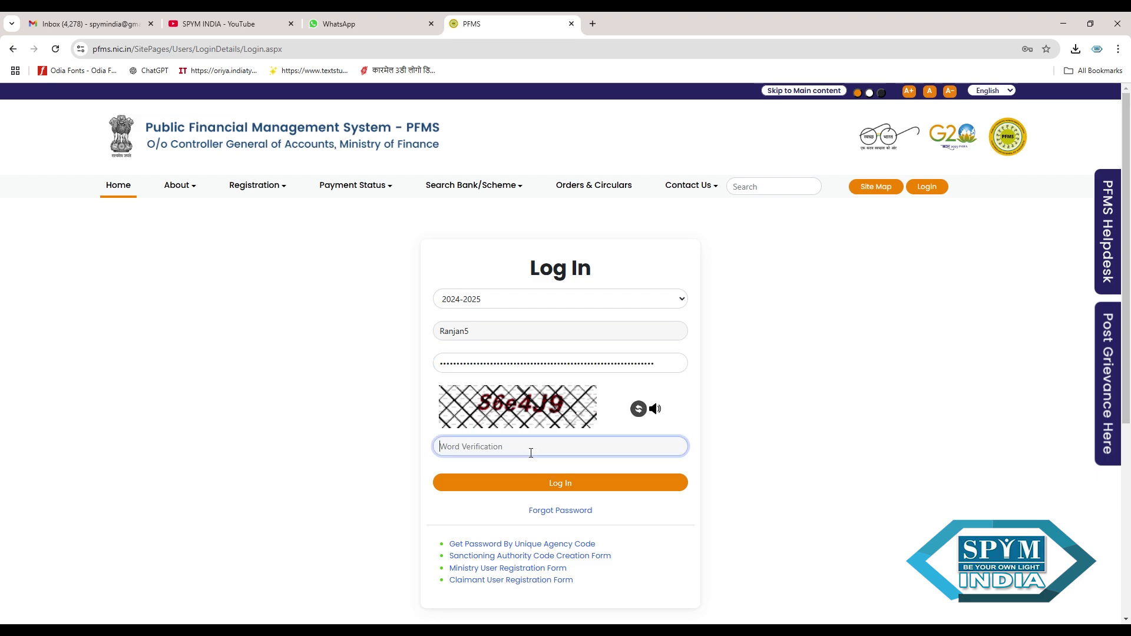
pyautogui.write('S6e4J9')
pyautogui.click(544, 483)
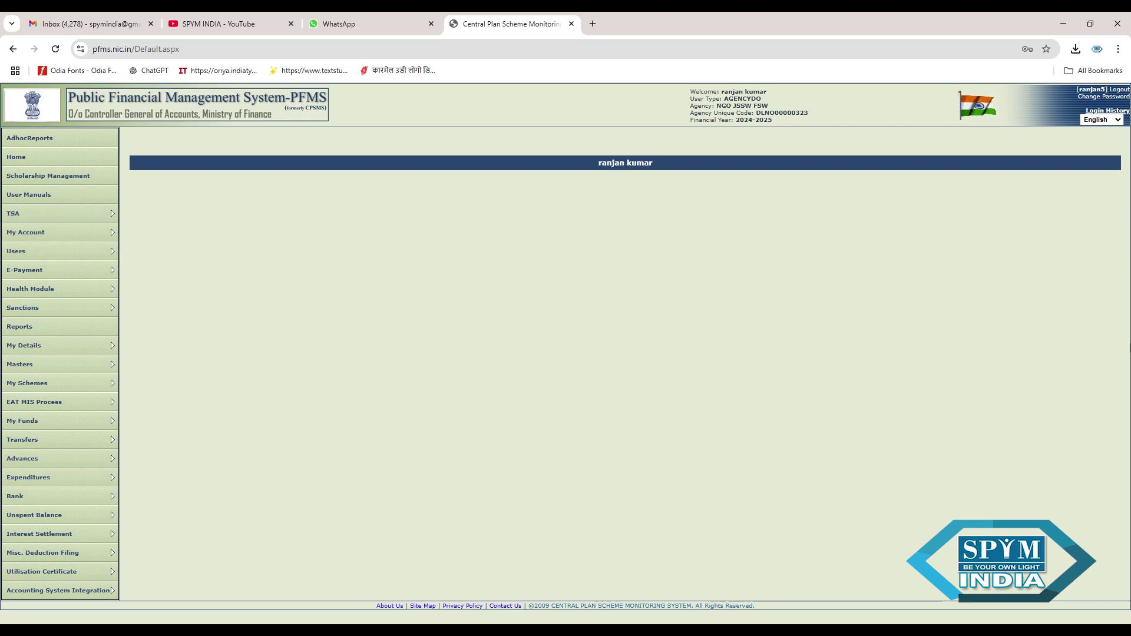
# - Go to Masters > Bulk Customization > Manage to list the existing scheme customizations
pyautogui.moveTo(56, 368)
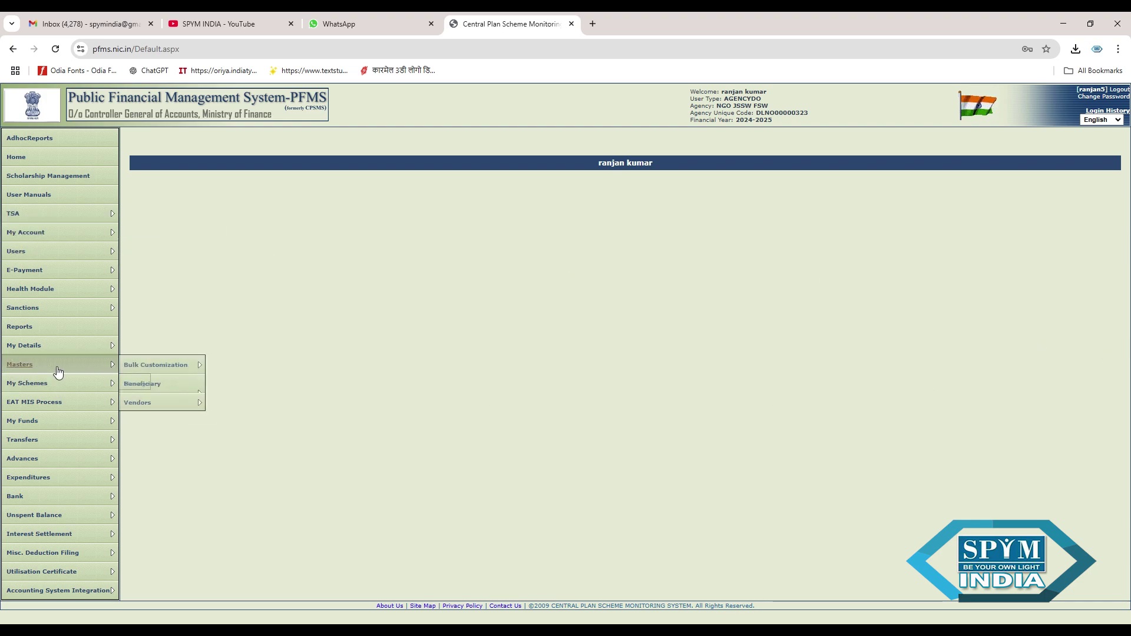
pyautogui.moveTo(143, 368)
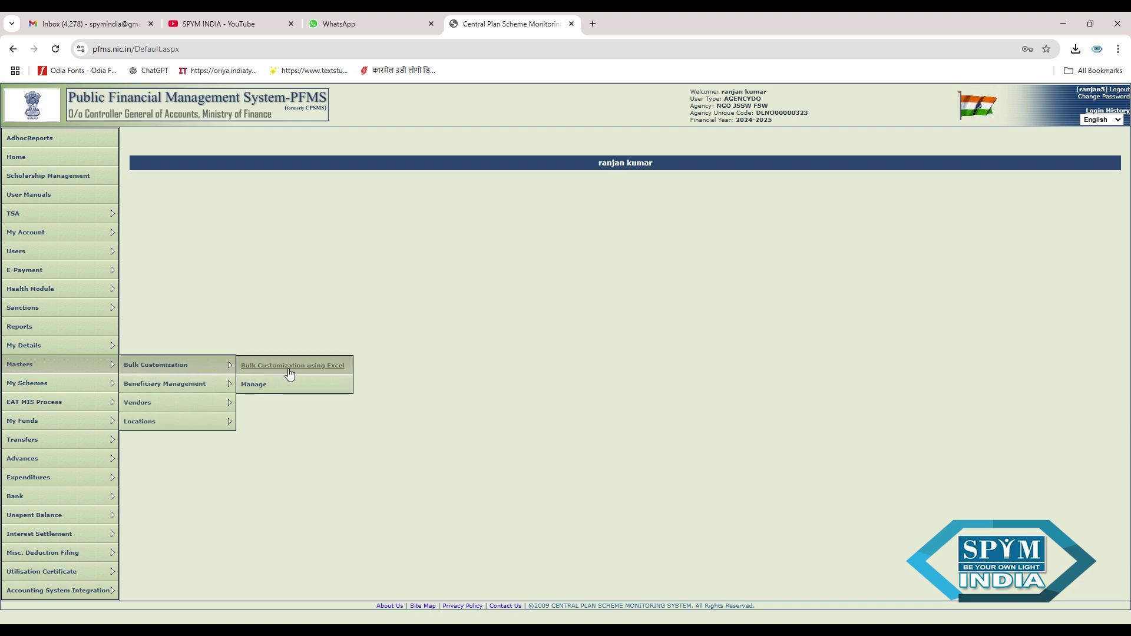
pyautogui.click(265, 386)
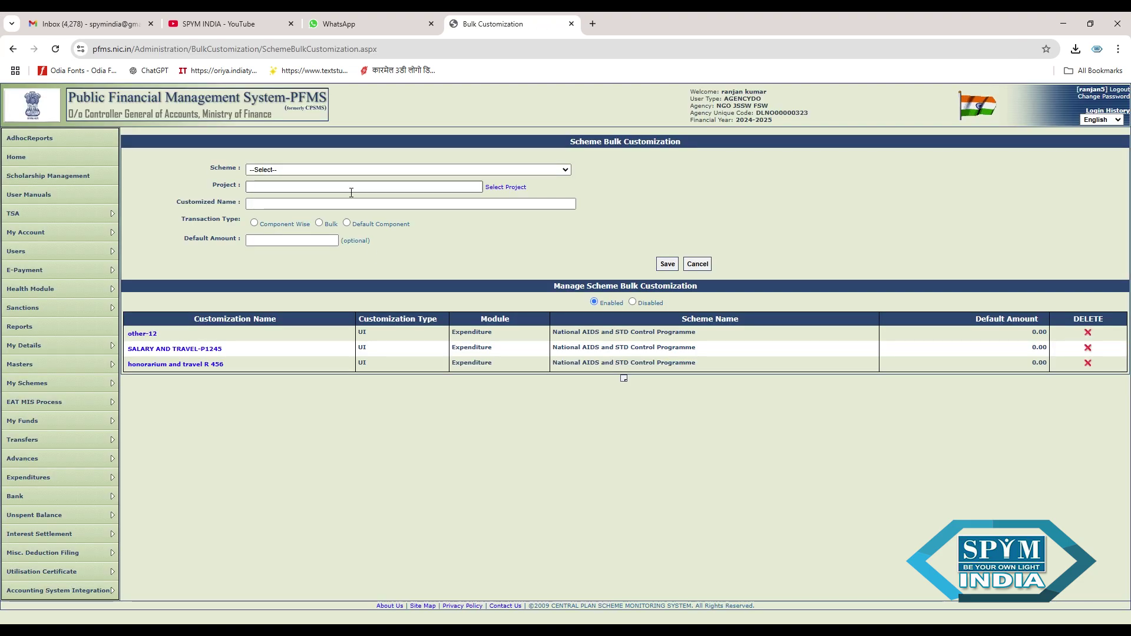
# - Choose scheme 9316 National AIDS and STD Control Programme, name it abcd-123, and make it component-wise
pyautogui.click(379, 170)
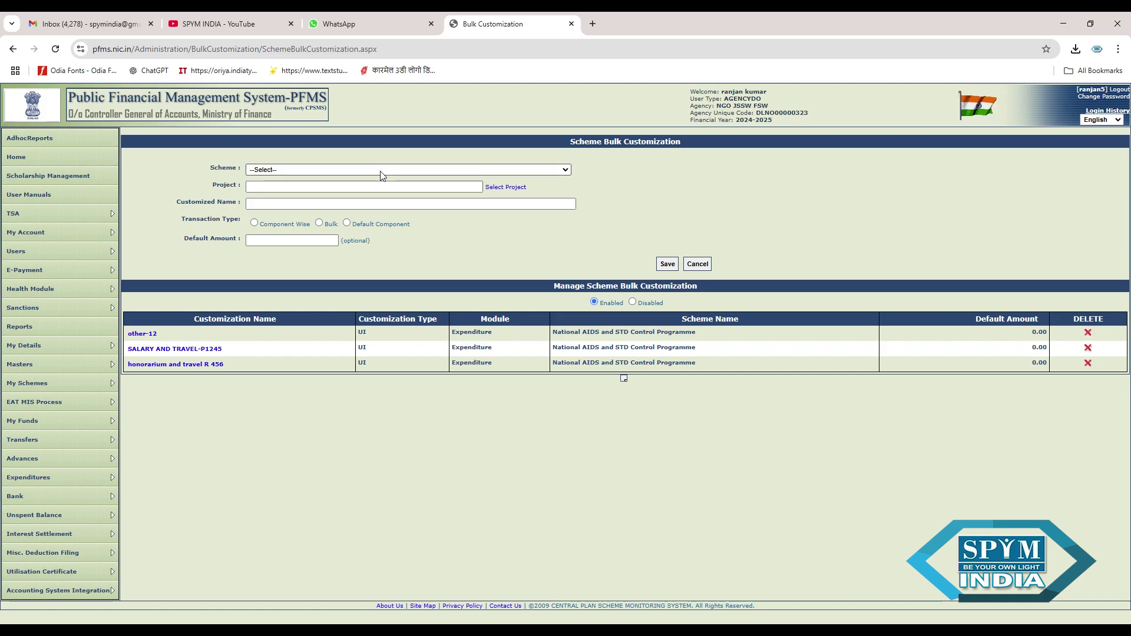
pyautogui.click(363, 211)
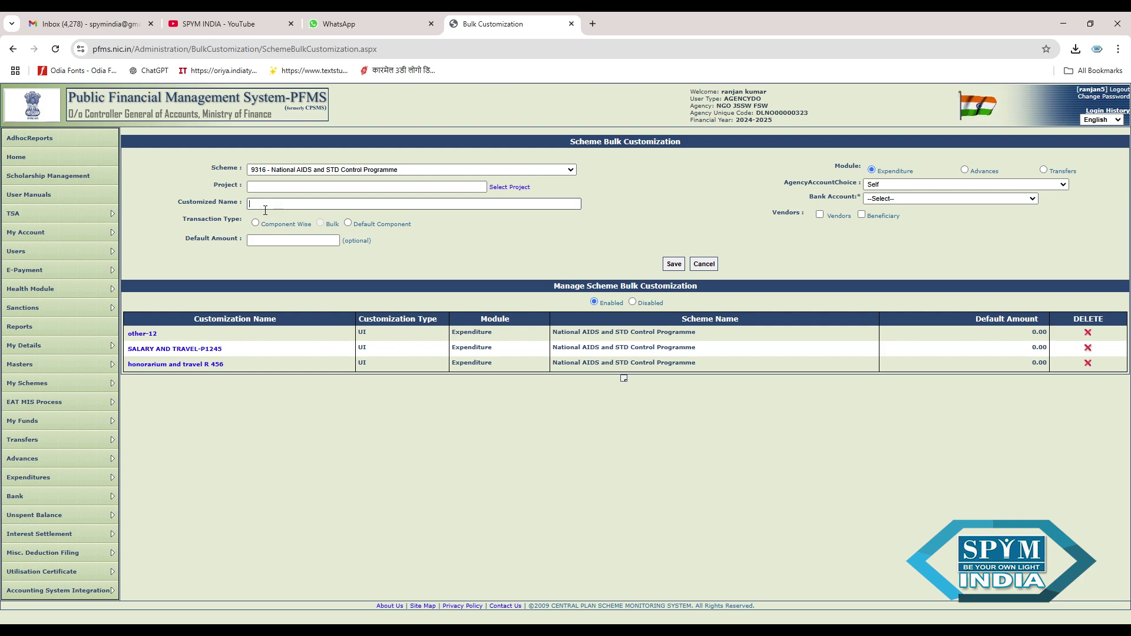
pyautogui.click(265, 204)
pyautogui.write('abcd-123')
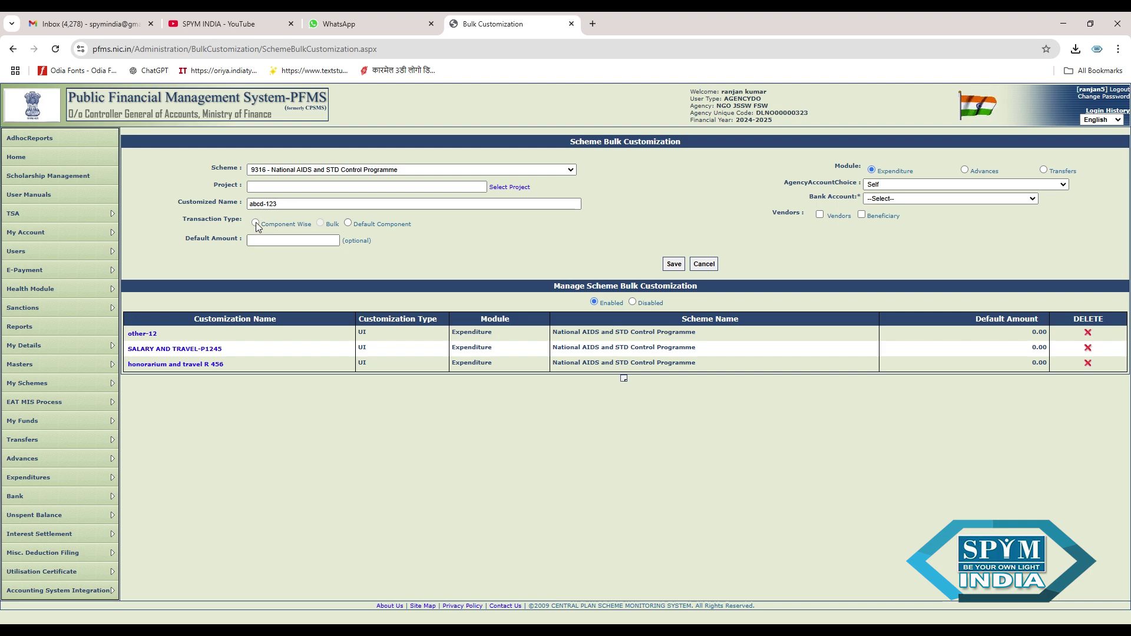
pyautogui.click(256, 222)
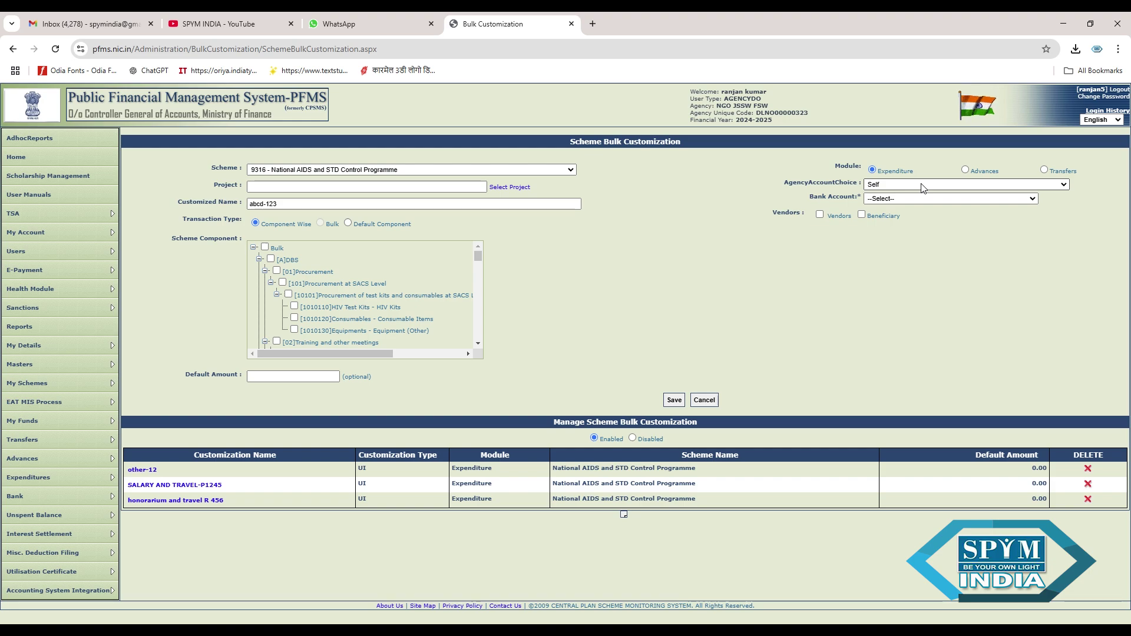
# - Select the society's bank account and apply the customisation to two vendors
pyautogui.click(909, 224)
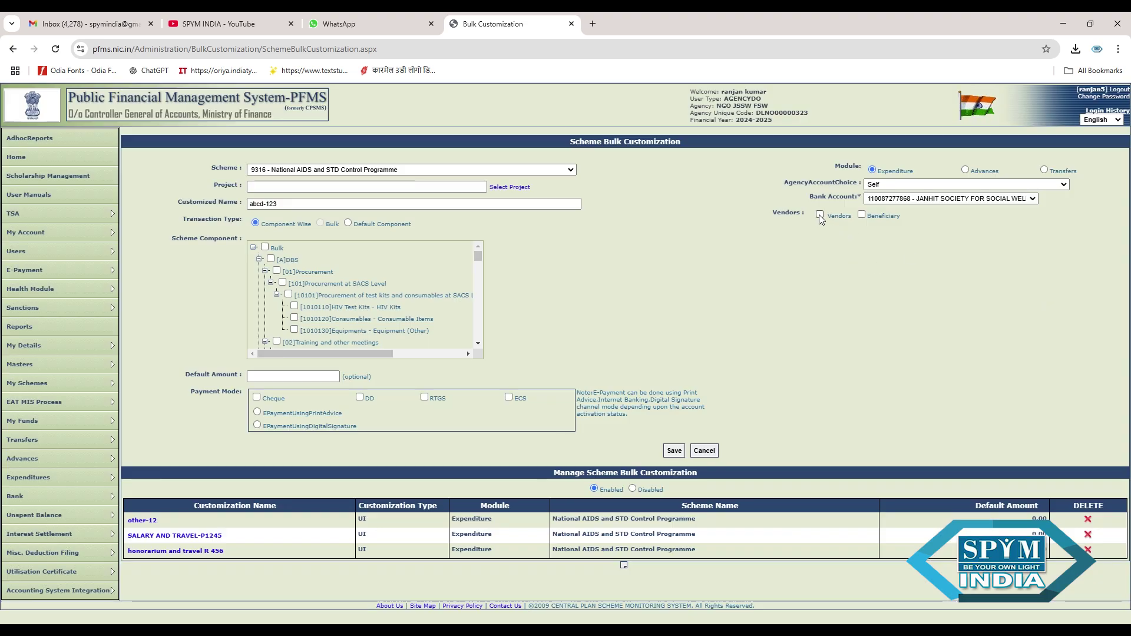
pyautogui.click(820, 214)
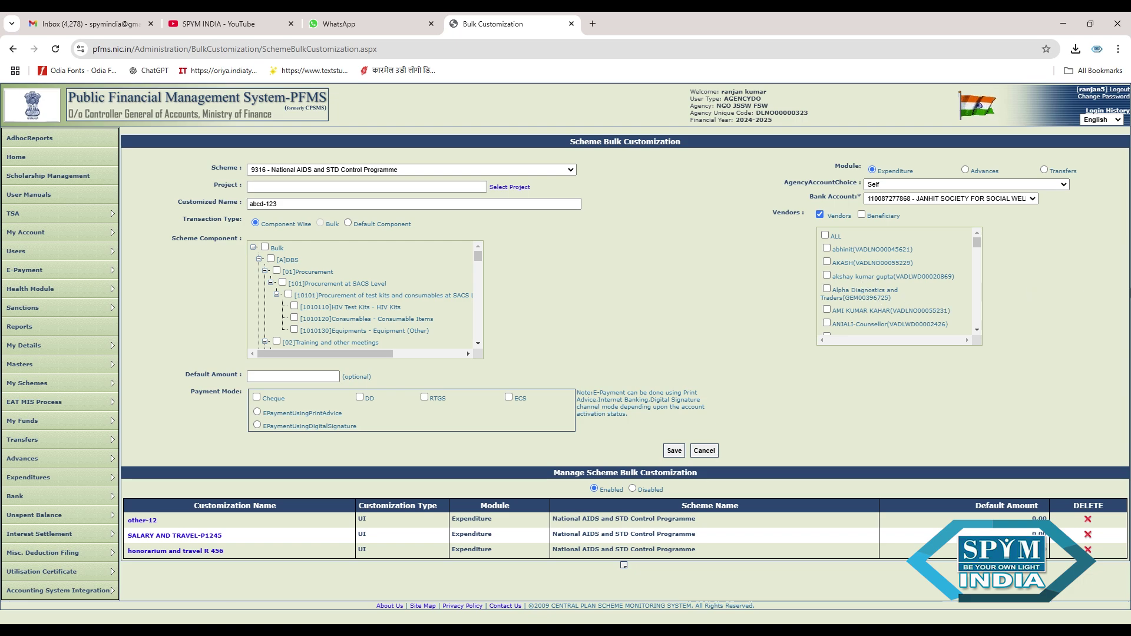
pyautogui.click(845, 313)
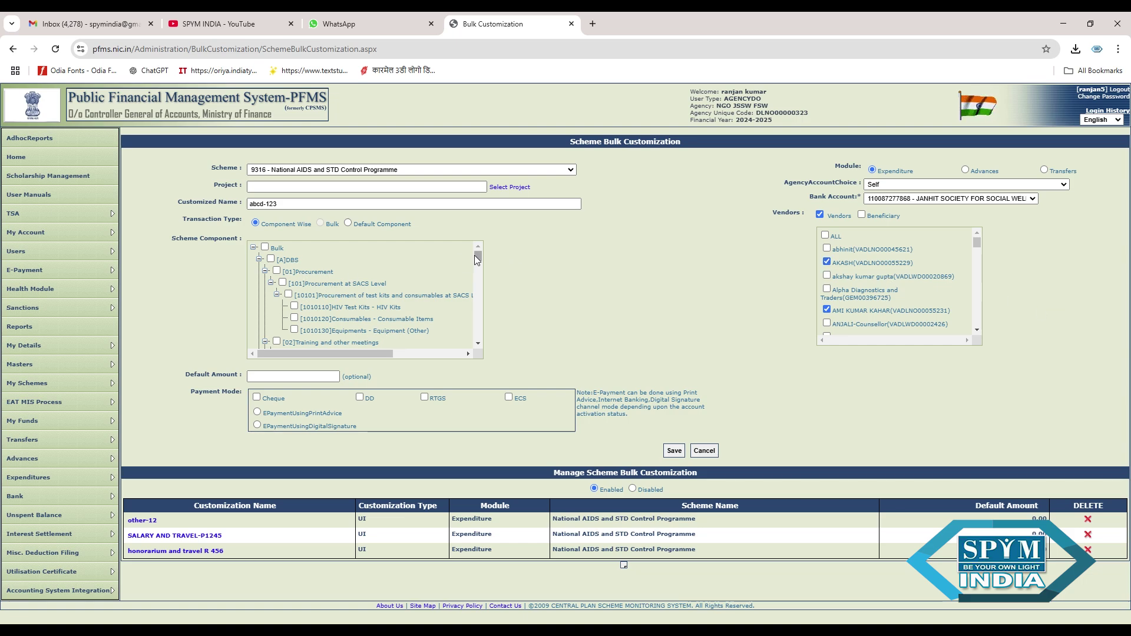
pyautogui.moveTo(474, 256); pyautogui.dragTo(478, 258)
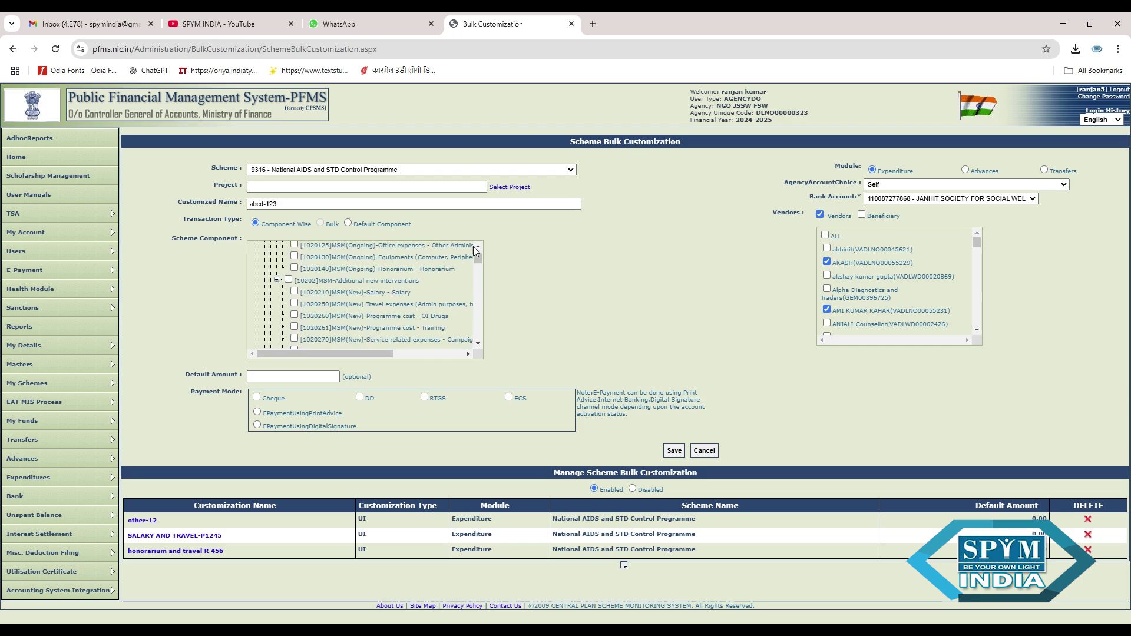
pyautogui.scroll(4, 476, 245)
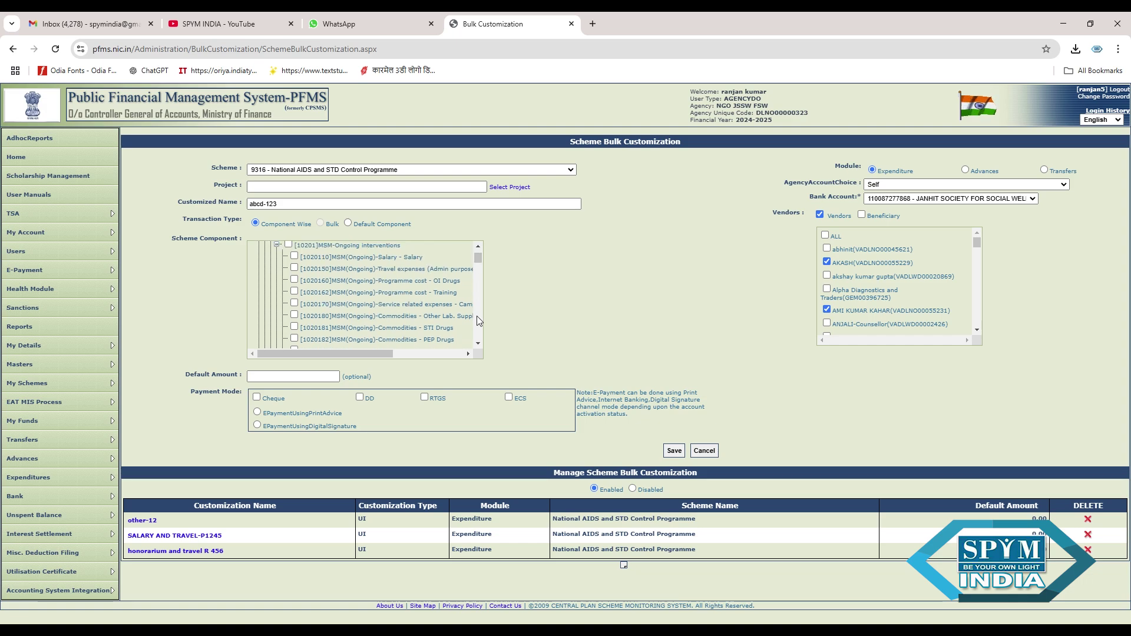
pyautogui.scroll(-6, 479, 343)
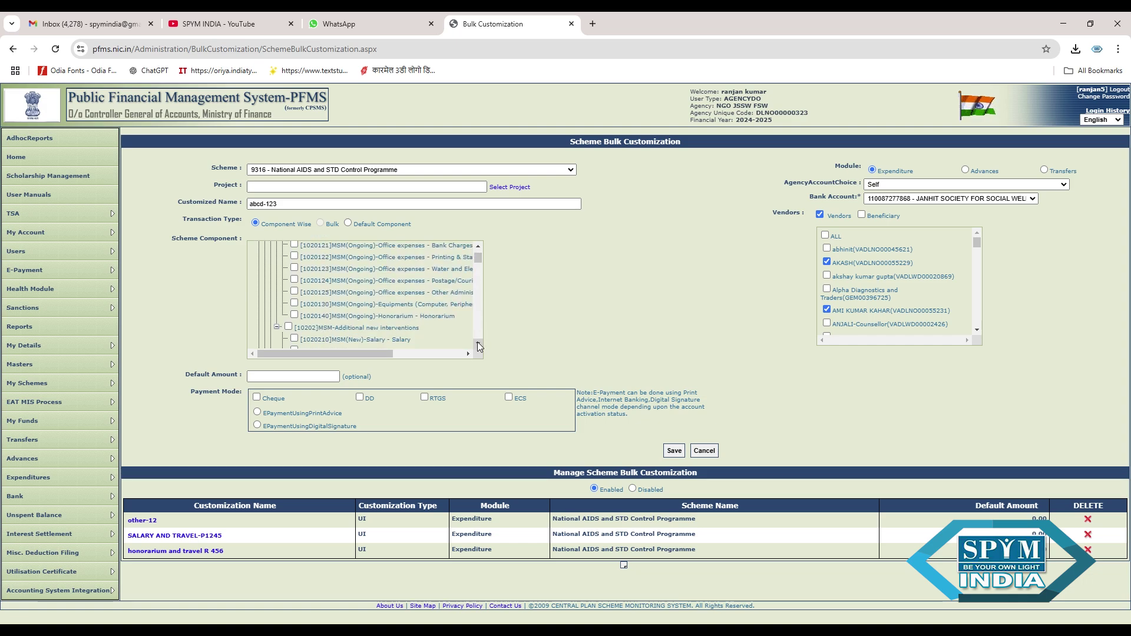
pyautogui.scroll(-5, 479, 347)
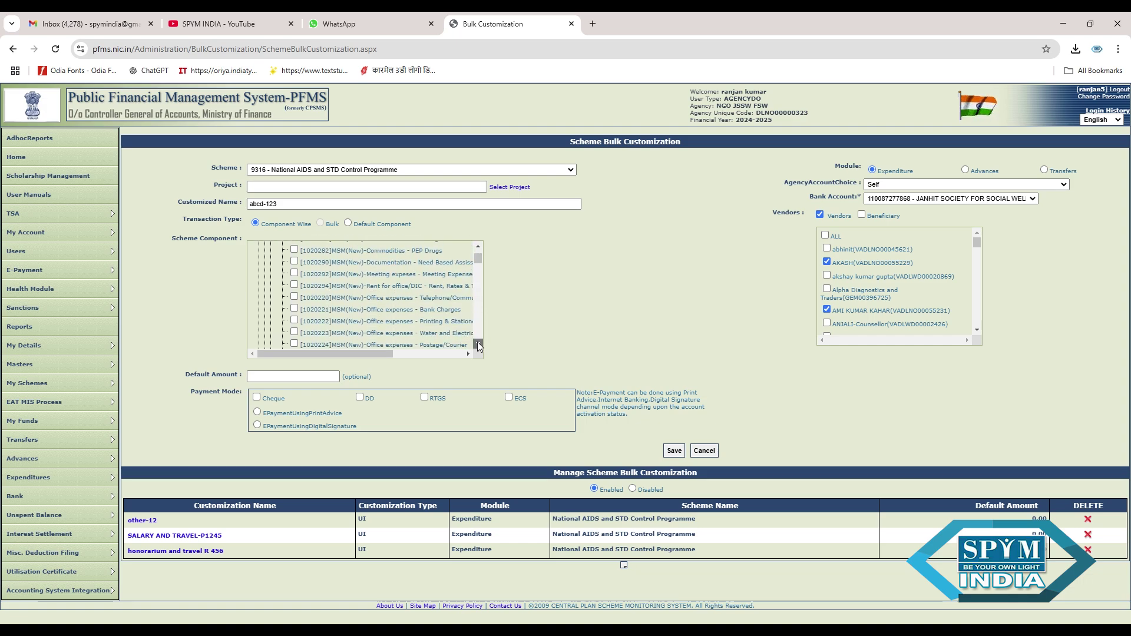
pyautogui.scroll(-8, 478, 347)
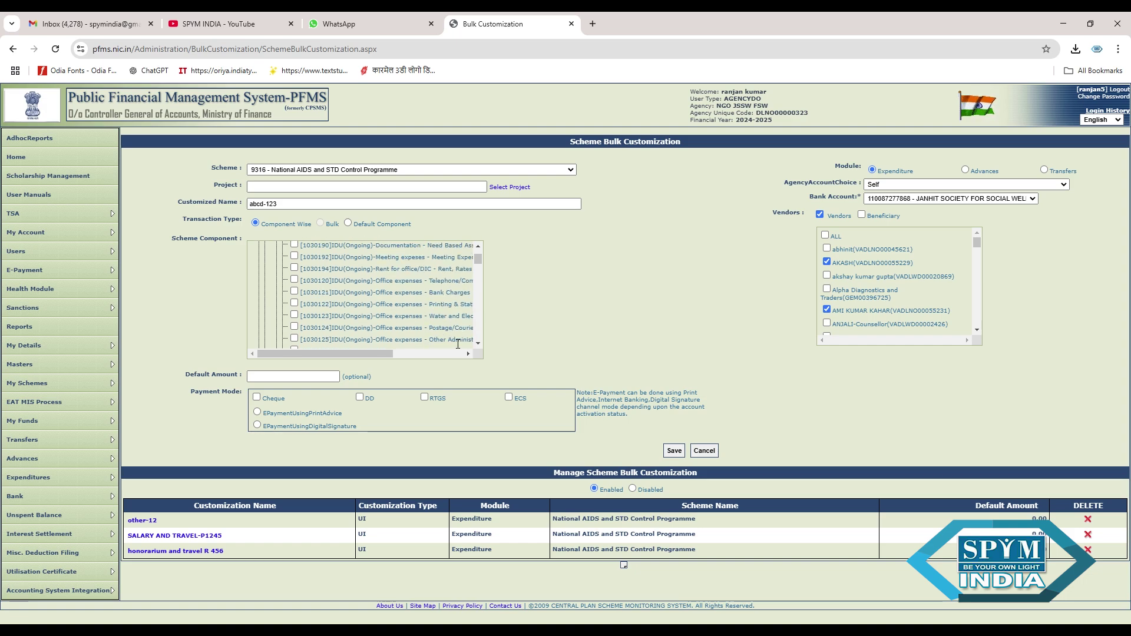
# - Tick the IDU(New) Honorarium component and choose EPaymentUsingDigitalSignature as the payment mode
pyautogui.click(478, 245)
pyautogui.click(478, 246)
pyautogui.click(478, 245)
pyautogui.click(478, 245)
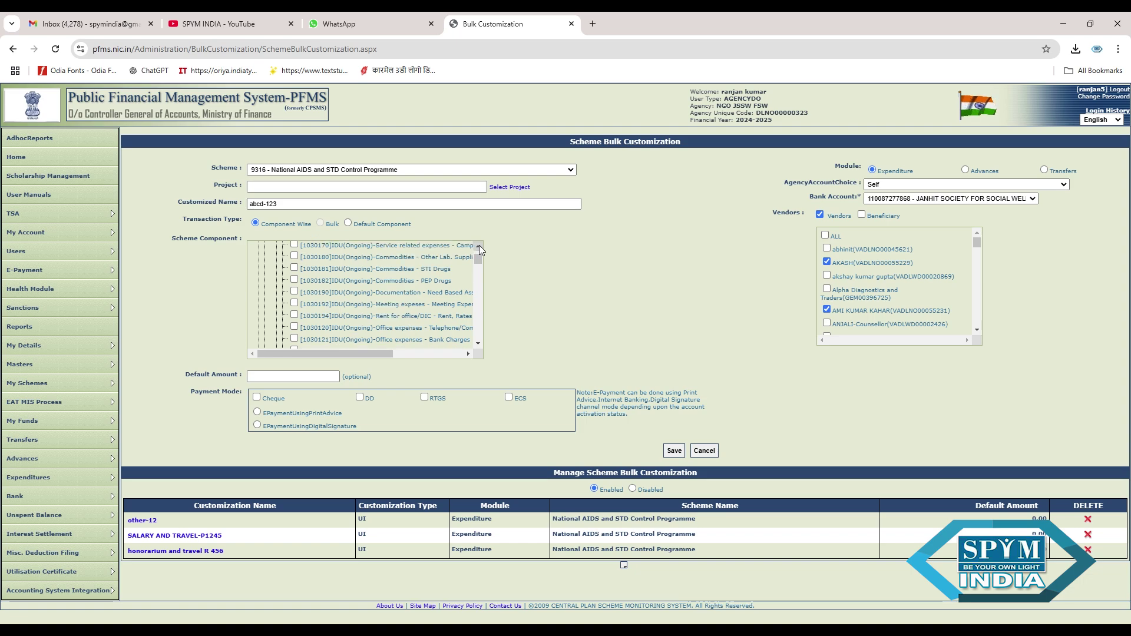
pyautogui.click(478, 246)
pyautogui.click(478, 245)
pyautogui.click(479, 246)
pyautogui.click(479, 245)
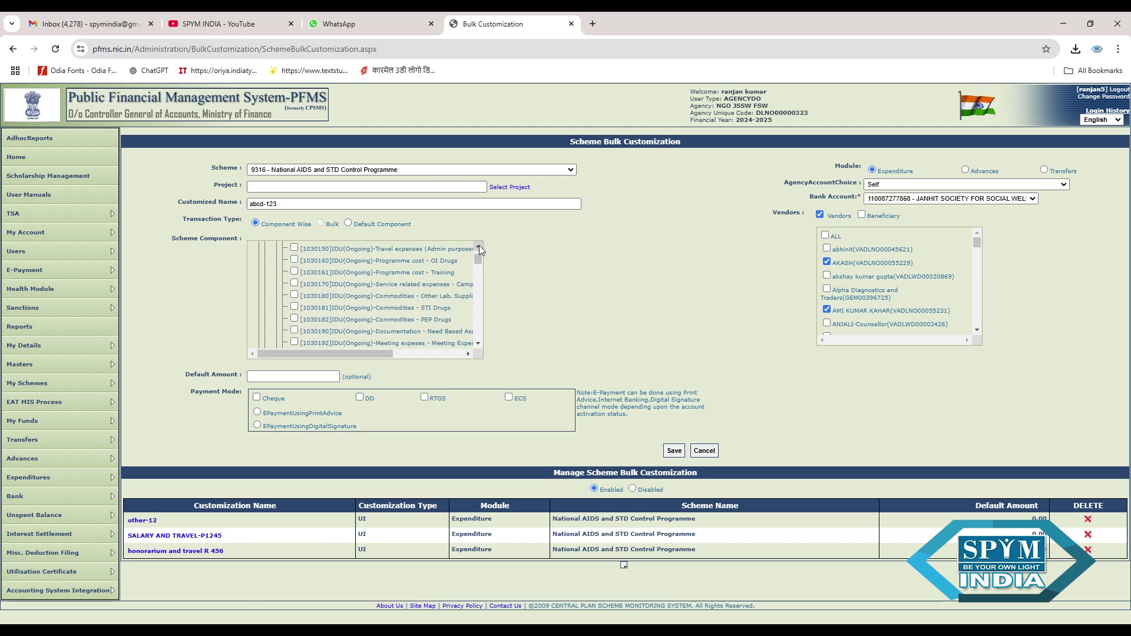
pyautogui.click(478, 246)
pyautogui.click(478, 246)
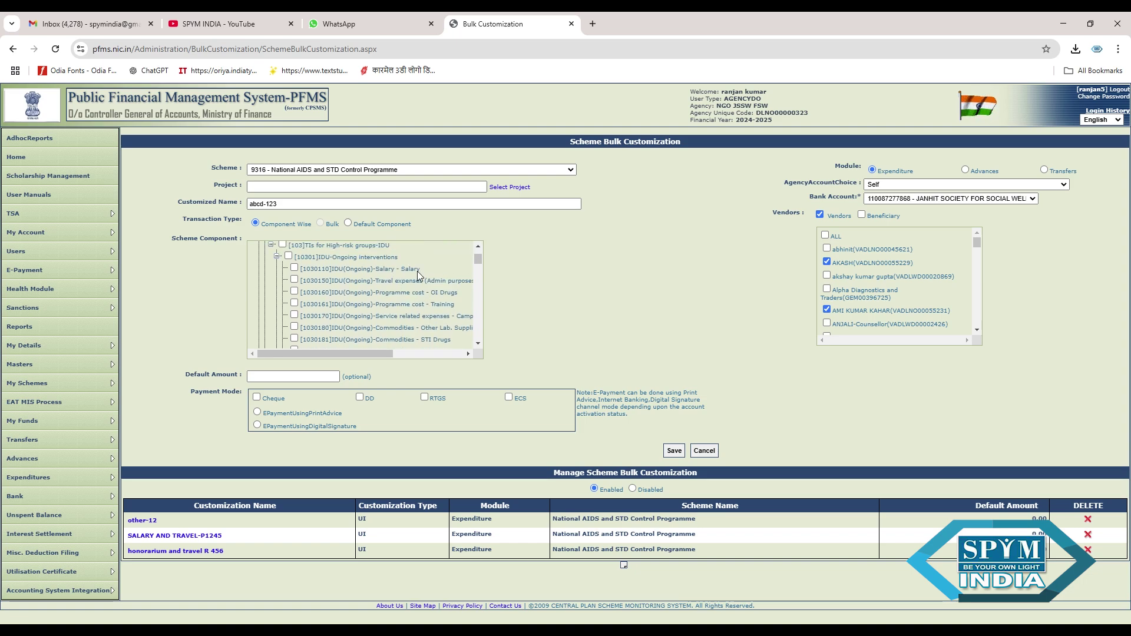
pyautogui.scroll(-1, 479, 342)
pyautogui.click(479, 342)
pyautogui.click(478, 342)
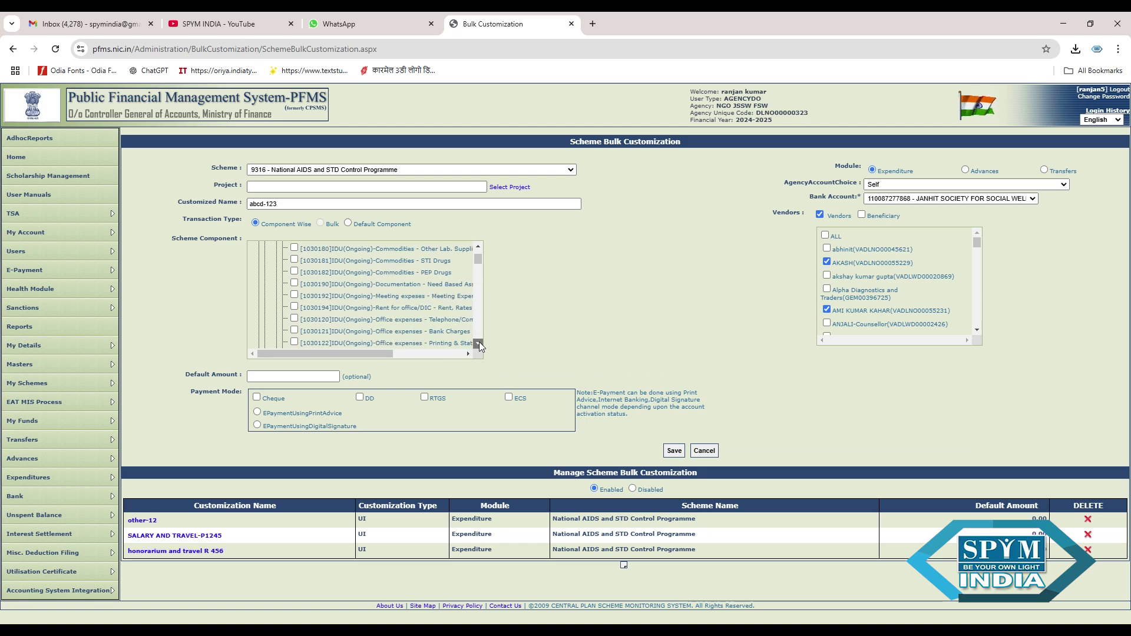
pyautogui.click(479, 342)
pyautogui.click(479, 341)
pyautogui.click(479, 341)
pyautogui.click(479, 342)
pyautogui.click(479, 342)
pyautogui.click(479, 342)
pyautogui.click(478, 341)
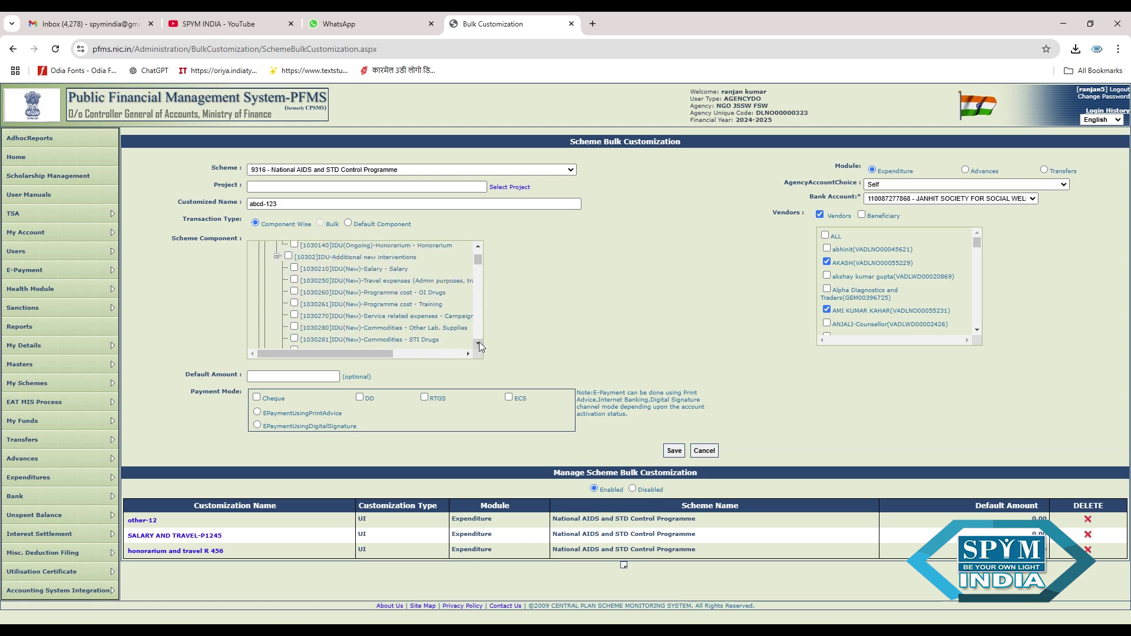
pyautogui.click(479, 342)
pyautogui.click(479, 341)
pyautogui.click(479, 341)
pyautogui.click(479, 341)
pyautogui.click(479, 342)
pyautogui.click(478, 342)
pyautogui.click(479, 342)
pyautogui.click(479, 342)
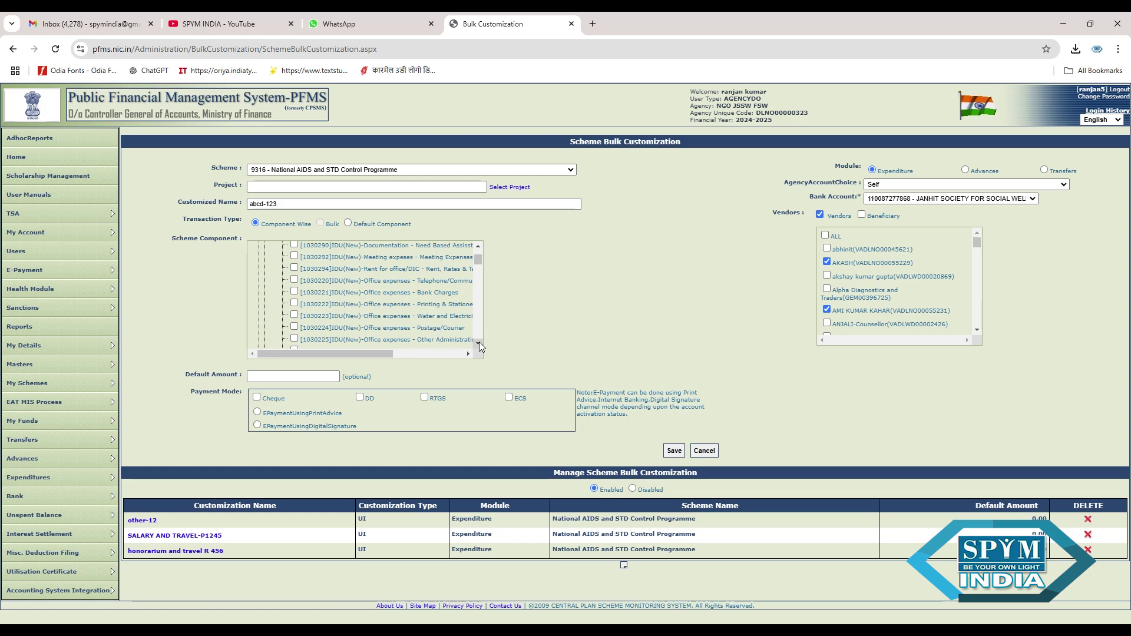
pyautogui.click(478, 342)
pyautogui.click(479, 341)
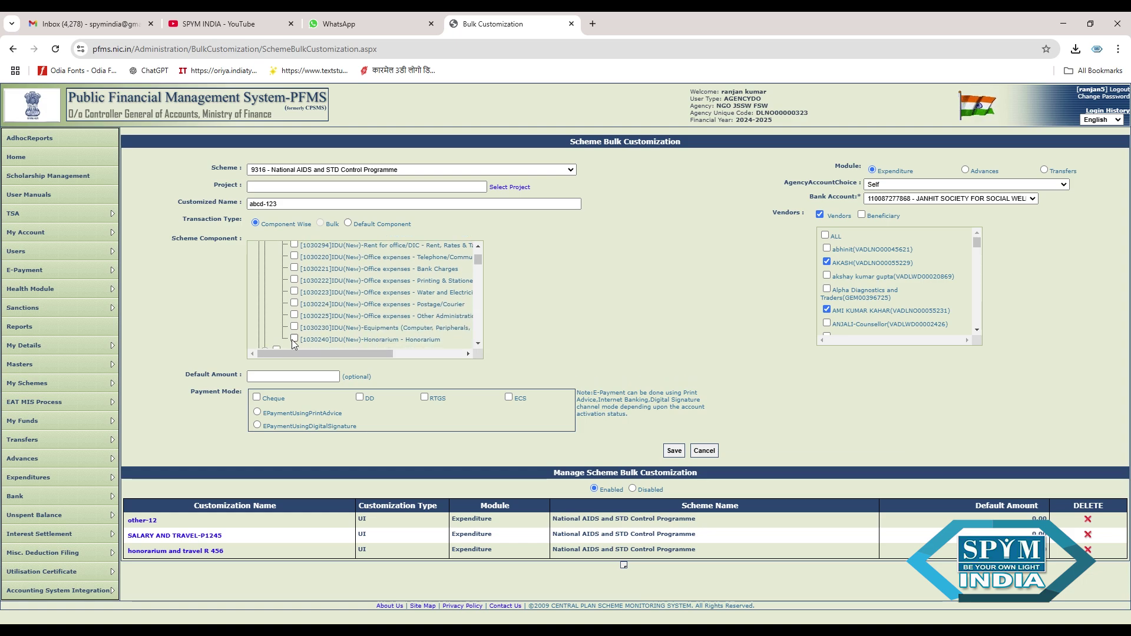
pyautogui.click(257, 425)
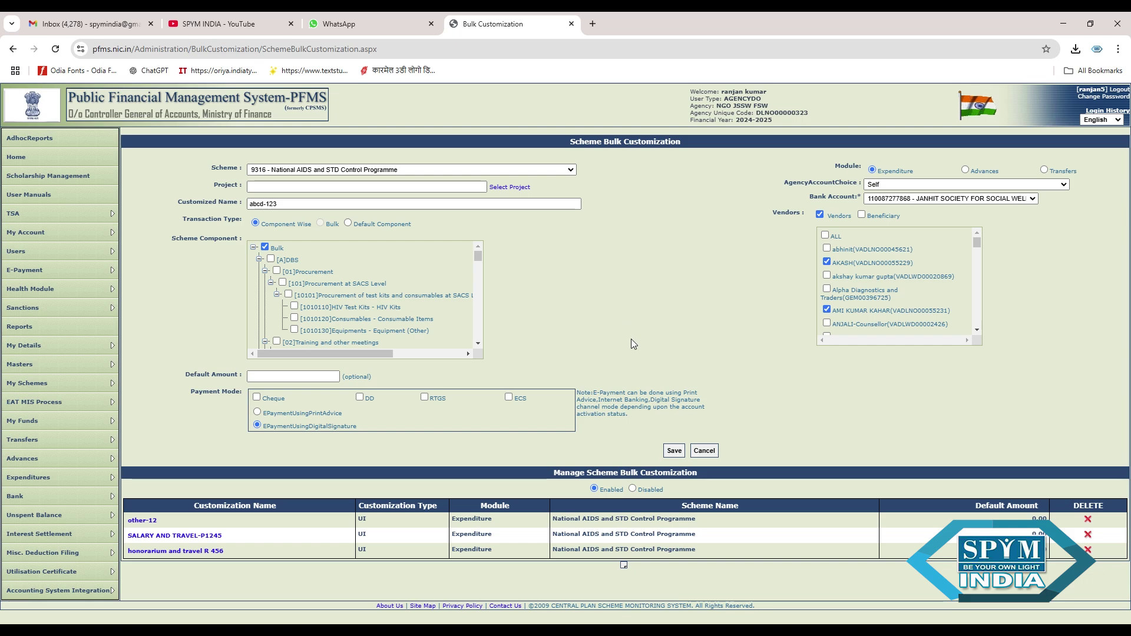
# - Save the customisation as abcd-12312456 after the duplicate-name error, then reopen it from the list
pyautogui.click(675, 451)
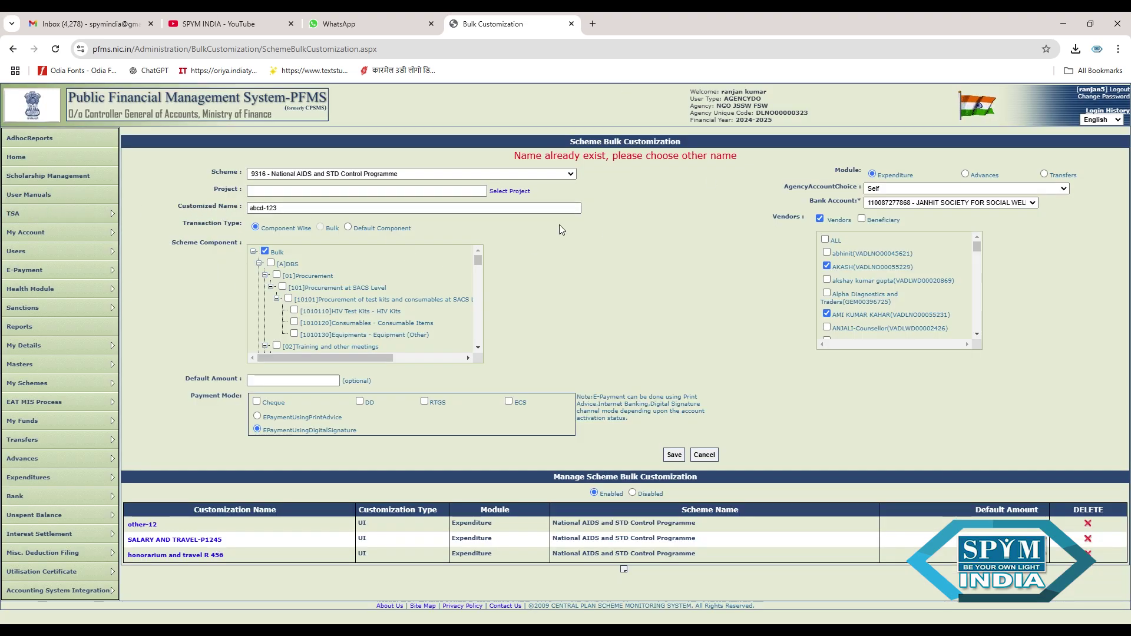
pyautogui.click(366, 211)
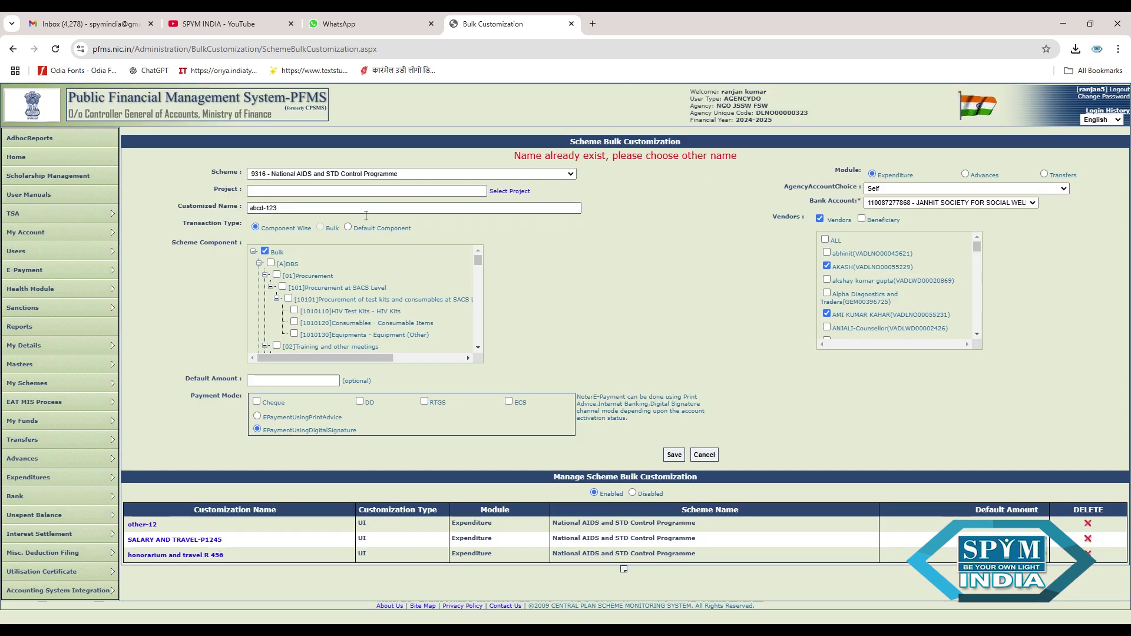
pyautogui.write('1245')
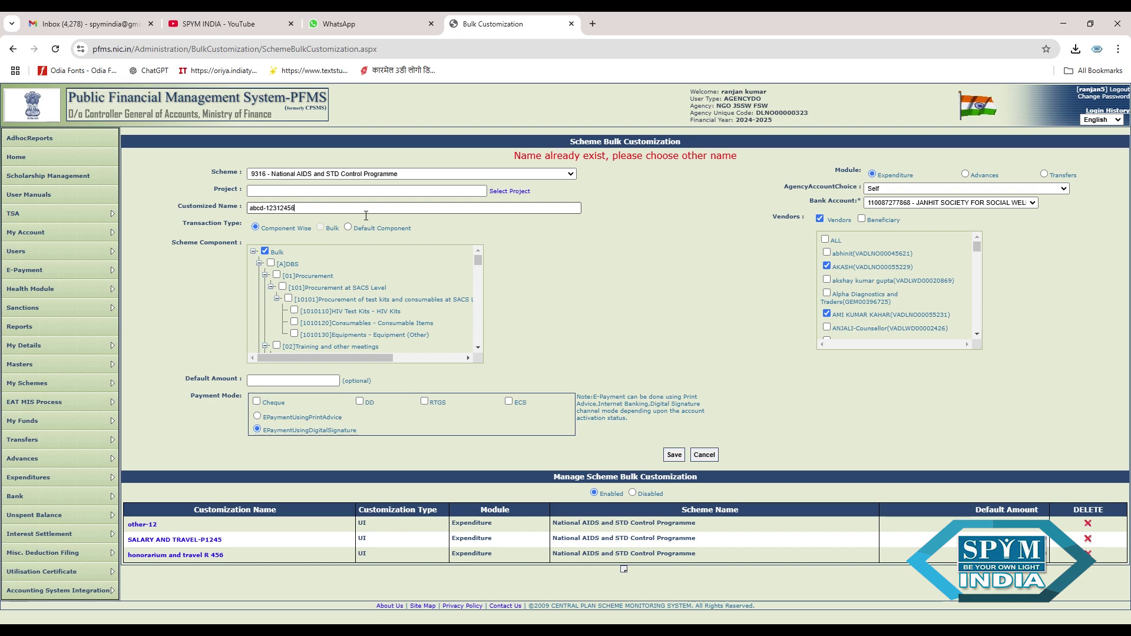
pyautogui.write('6')
pyautogui.click(674, 455)
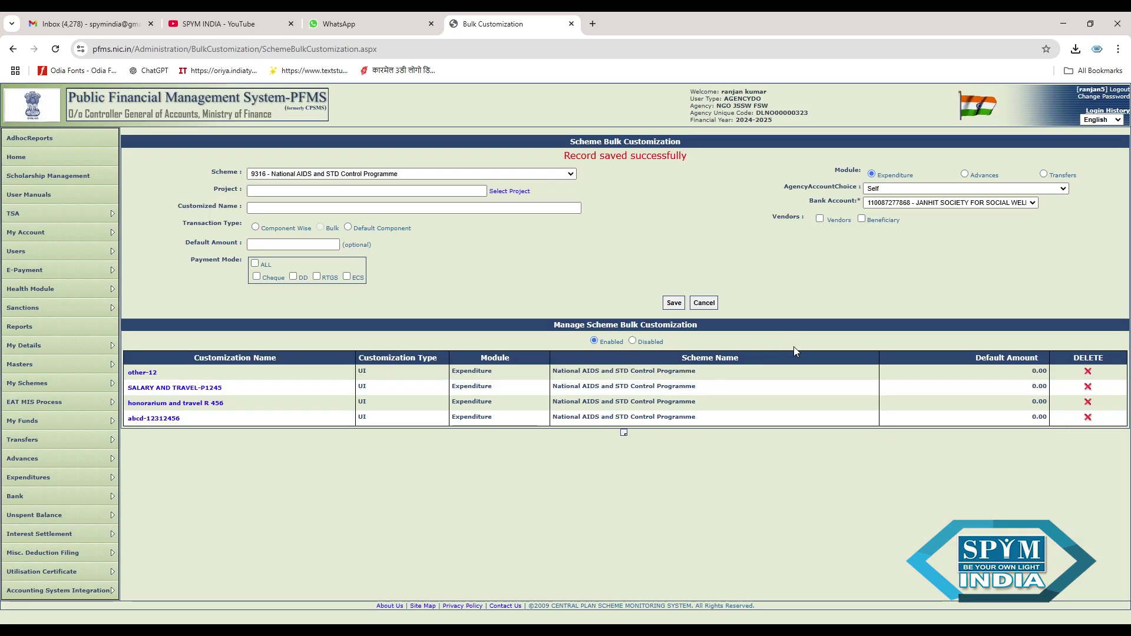
pyautogui.click(166, 419)
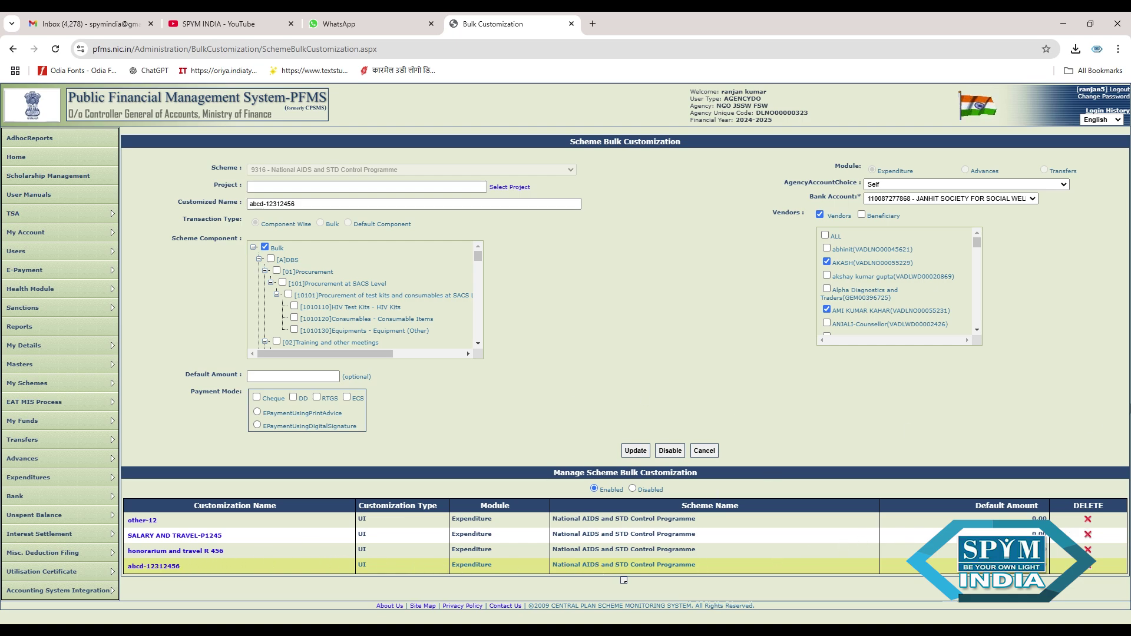
# - Start a new TSA hybrid claim on the society's bank account using the abcd-12312456 customisation
pyautogui.moveTo(25, 216)
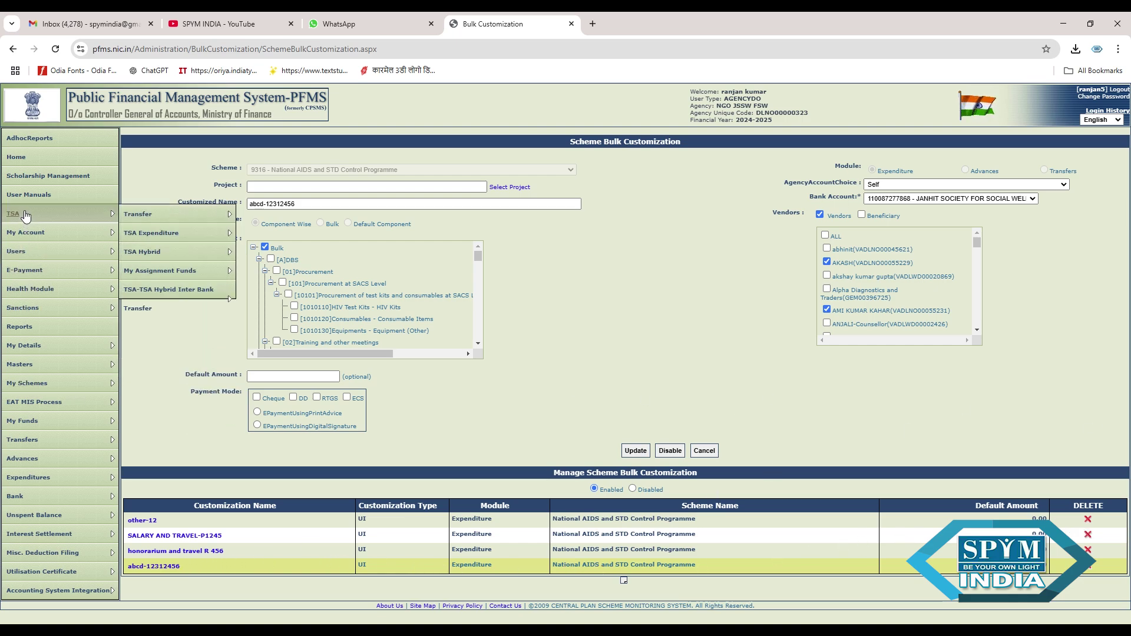
pyautogui.moveTo(152, 255)
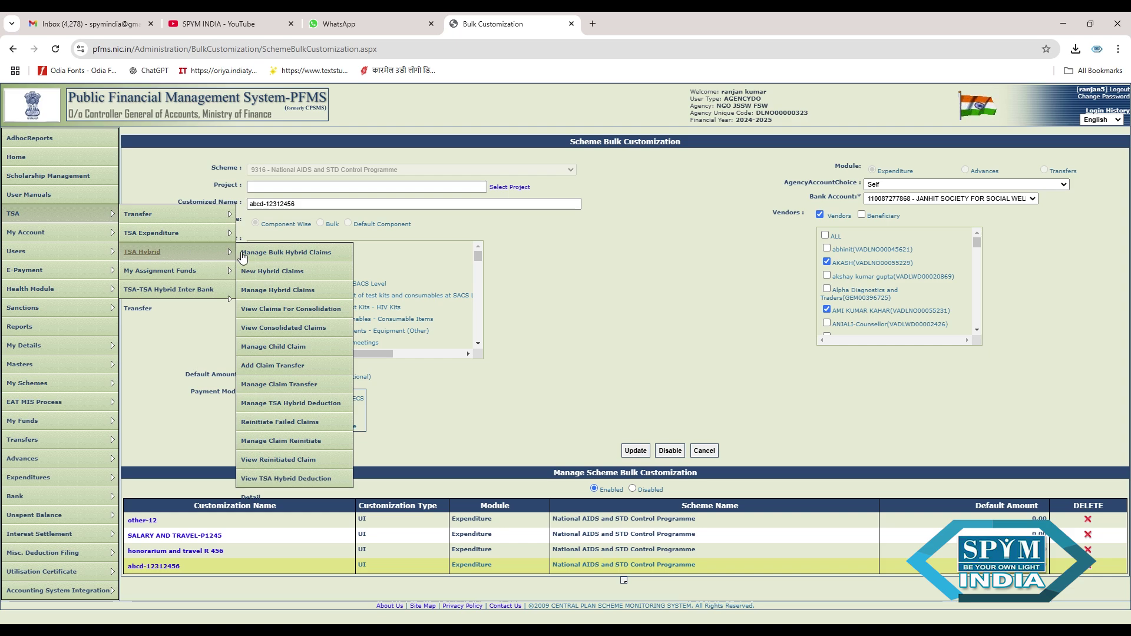
pyautogui.click(268, 273)
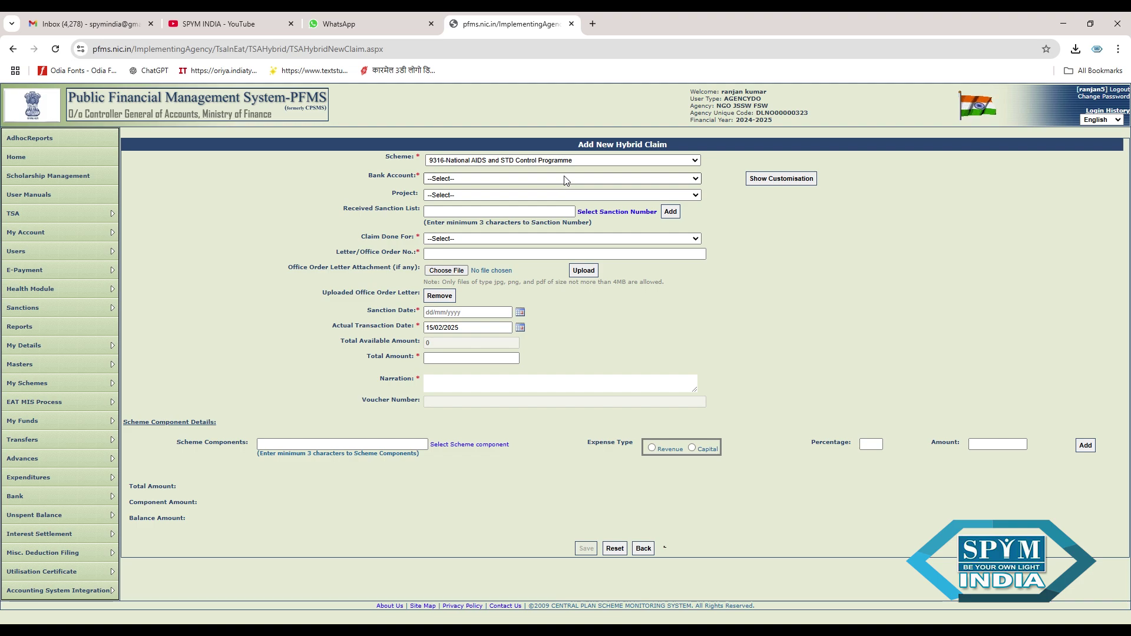
pyautogui.click(547, 209)
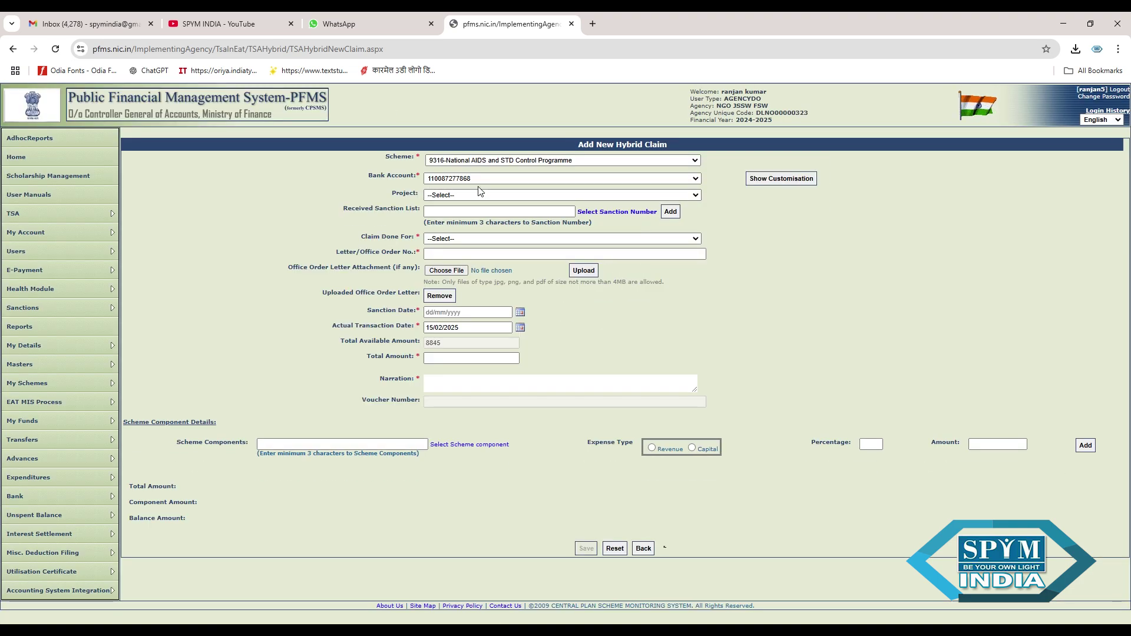
pyautogui.click(776, 182)
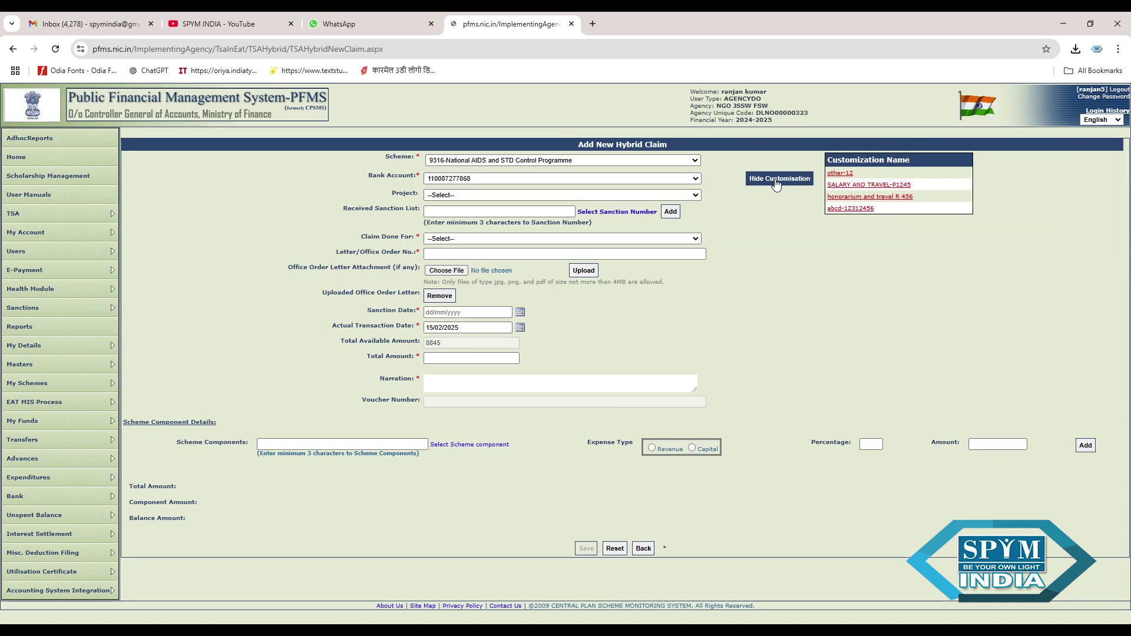
pyautogui.click(850, 211)
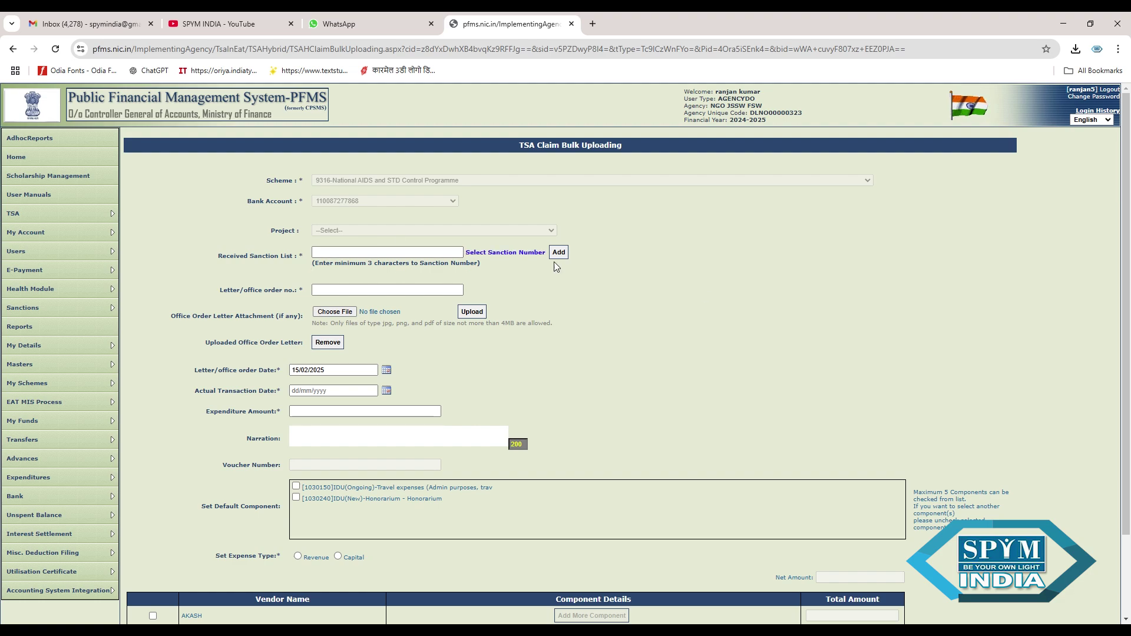
# - Search for and add sanction Z-17018/01/2024-NACO(F)AAP2024-25 to the claim's sanction table
pyautogui.scroll(-1, 589, 265)
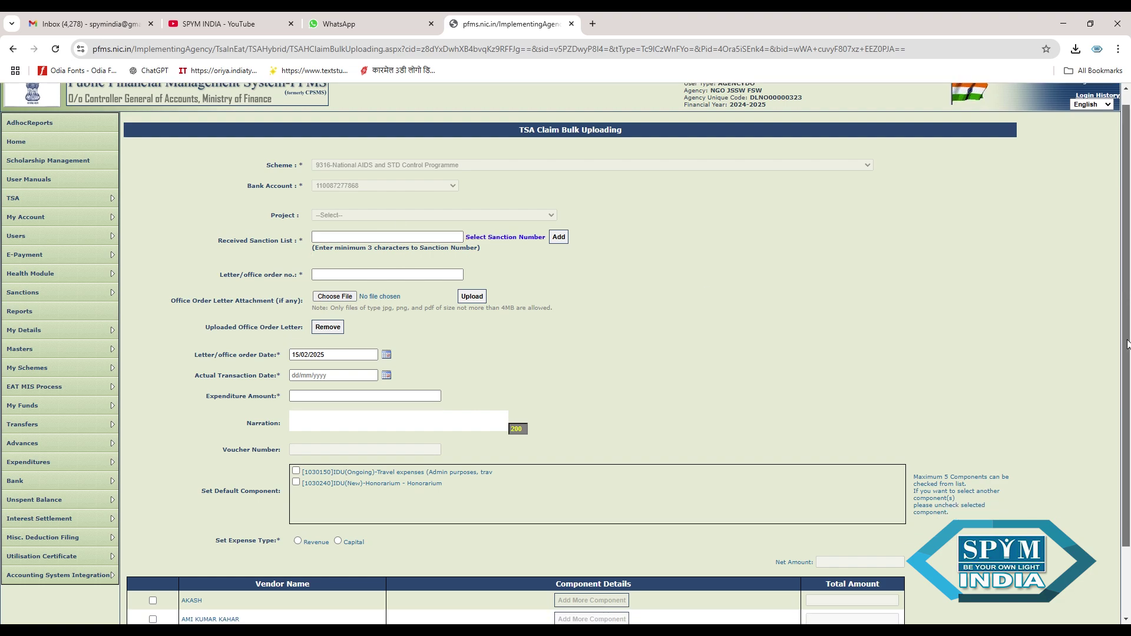
pyautogui.click(510, 242)
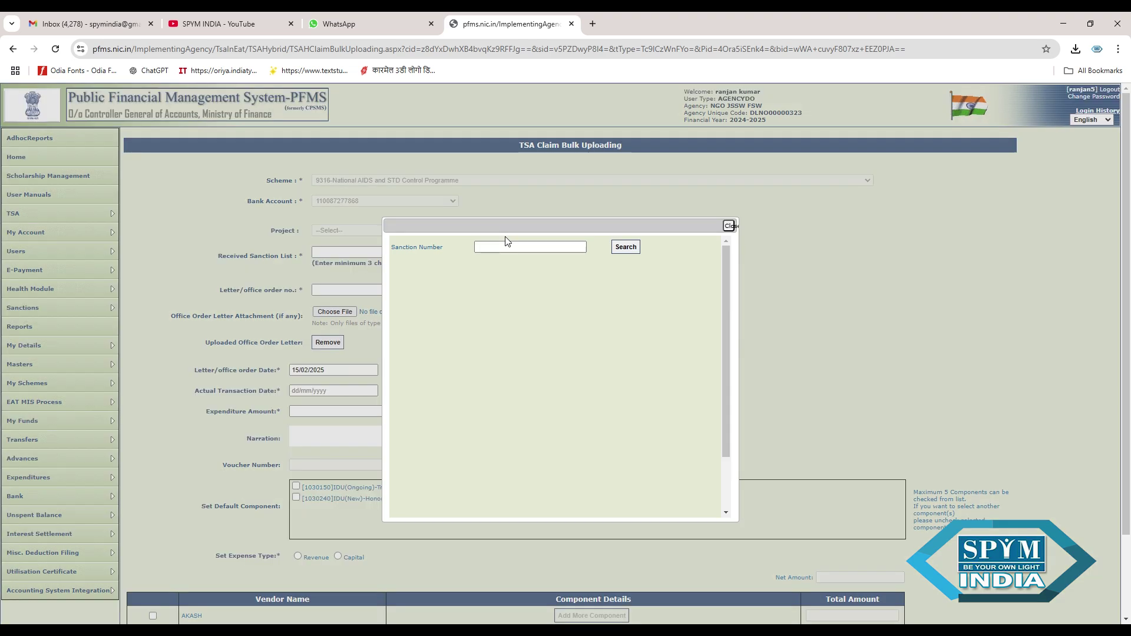
pyautogui.click(633, 254)
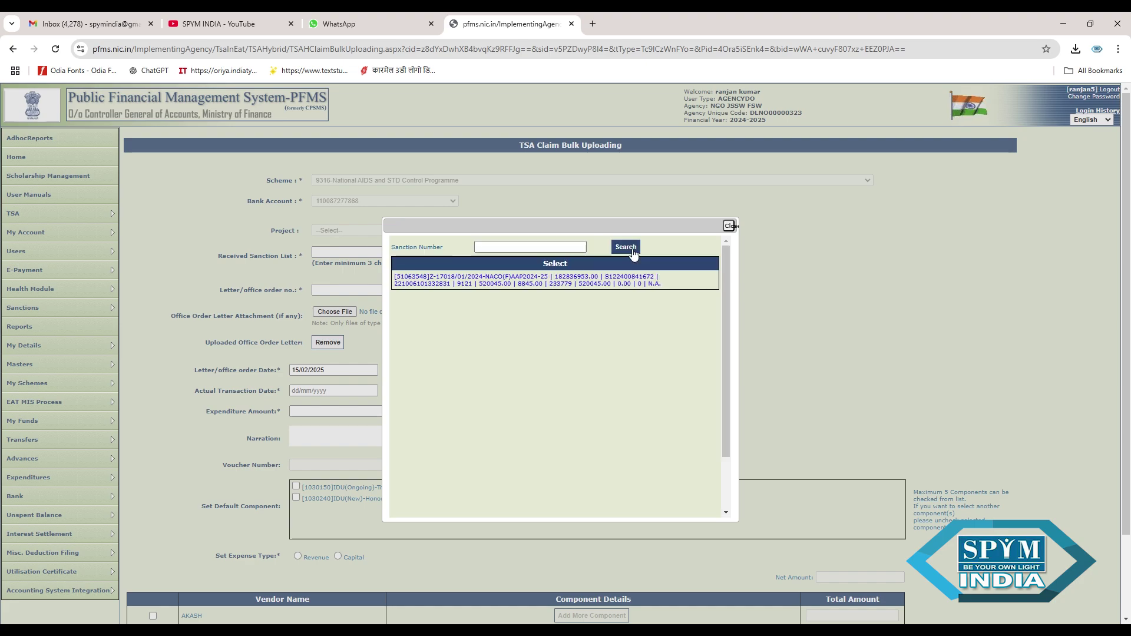
pyautogui.click(599, 285)
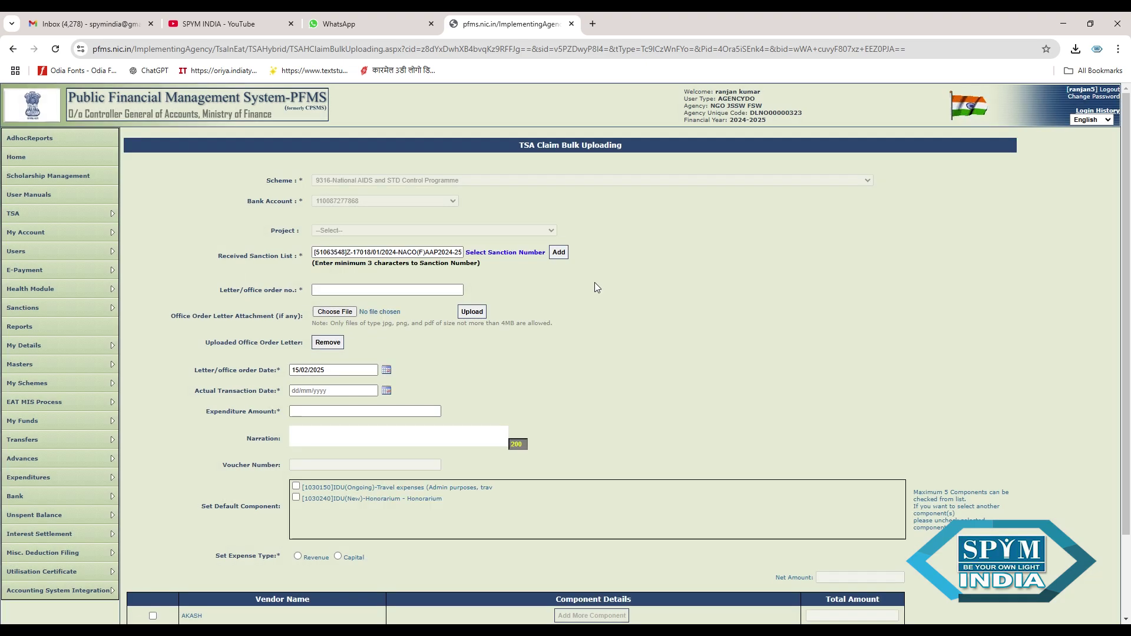
pyautogui.click(560, 253)
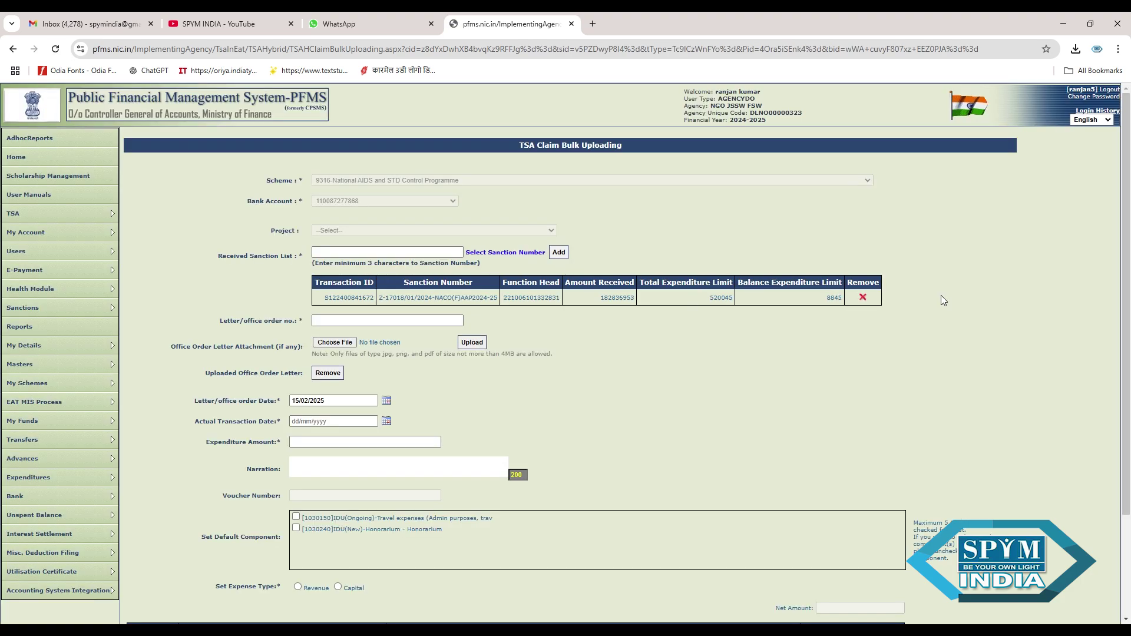
pyautogui.scroll(-1, 665, 307)
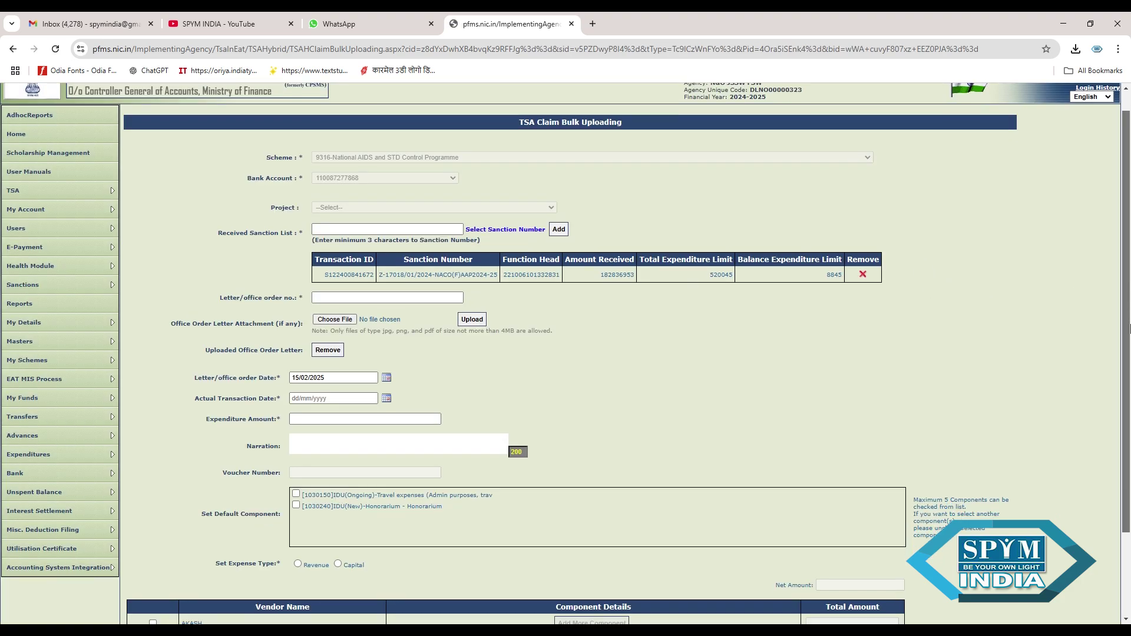
# - Enter order number 123456rr and set the transaction date to 15/02/2025
pyautogui.click(380, 300)
pyautogui.write('1234')
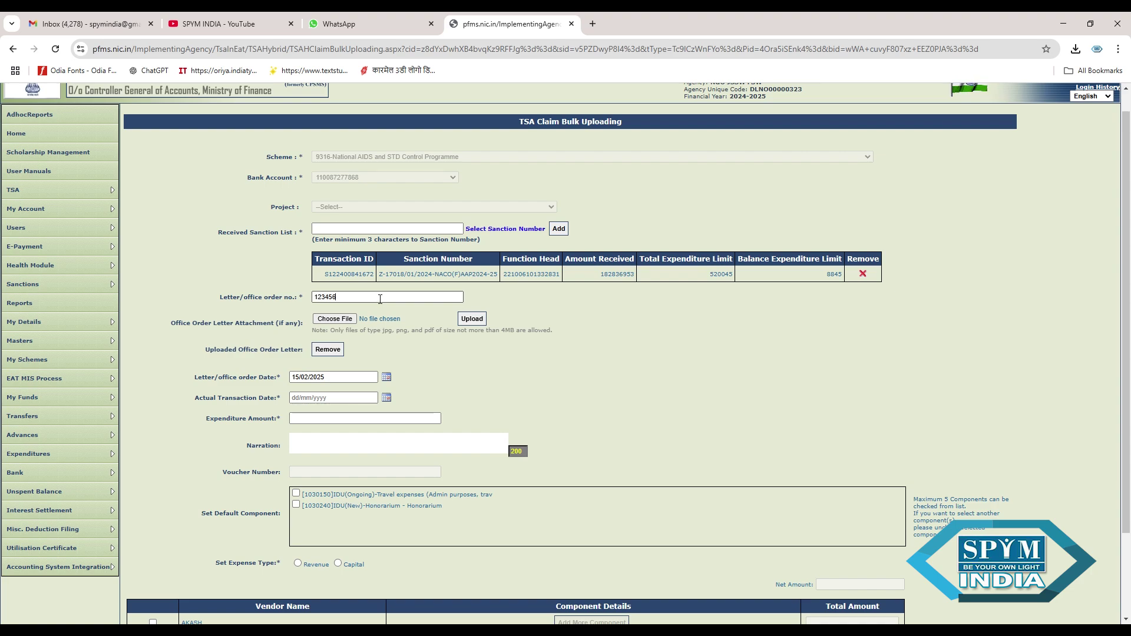
pyautogui.write('56rr')
pyautogui.click(386, 397)
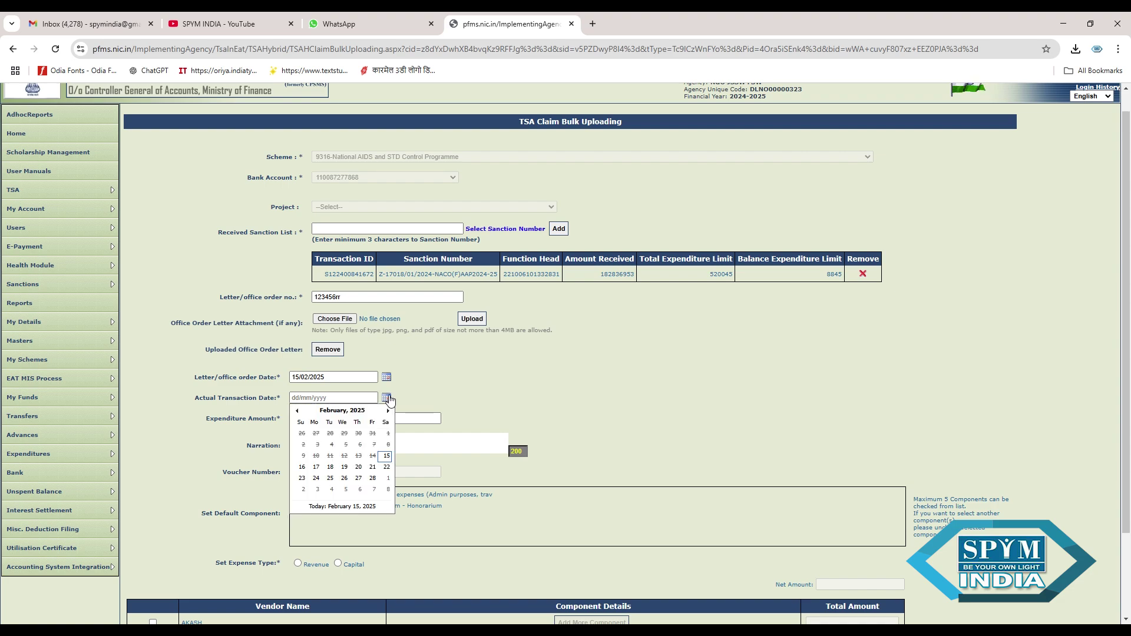
pyautogui.click(386, 456)
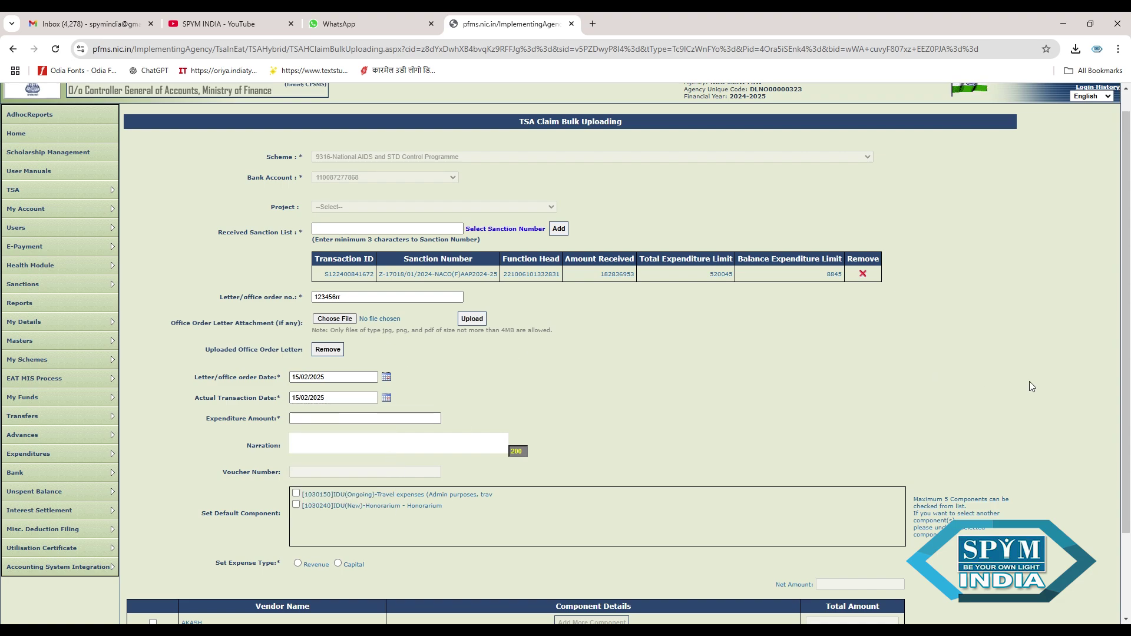
# - Include the Travel expenses and Honorarium components and set the expense type to Revenue
pyautogui.moveTo(1126, 392); pyautogui.dragTo(1129, 449)
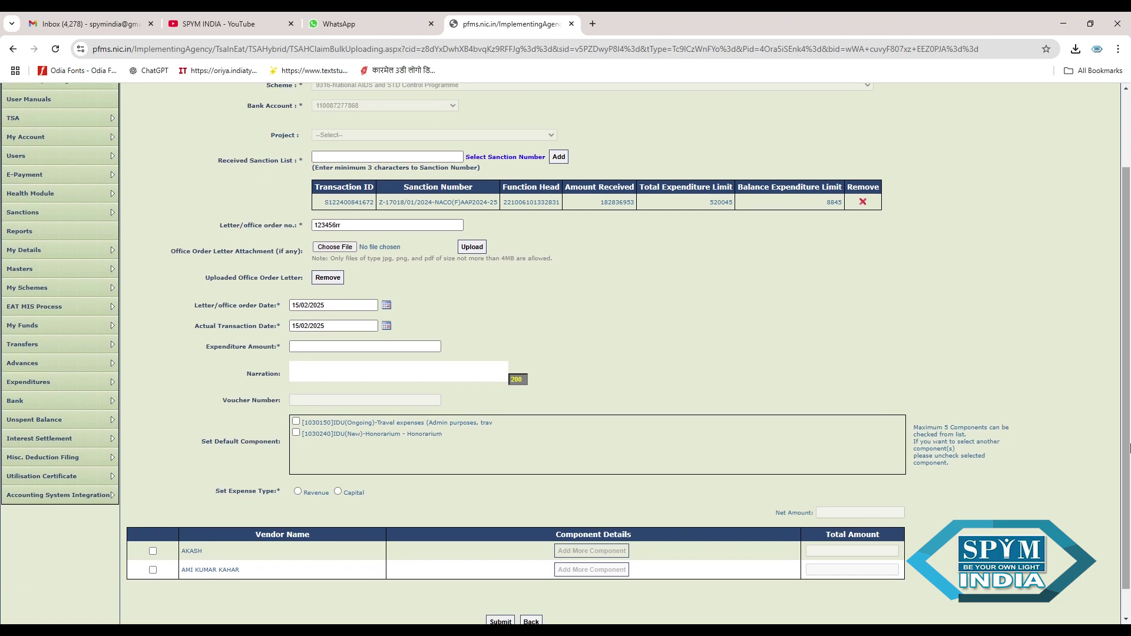
pyautogui.click(295, 422)
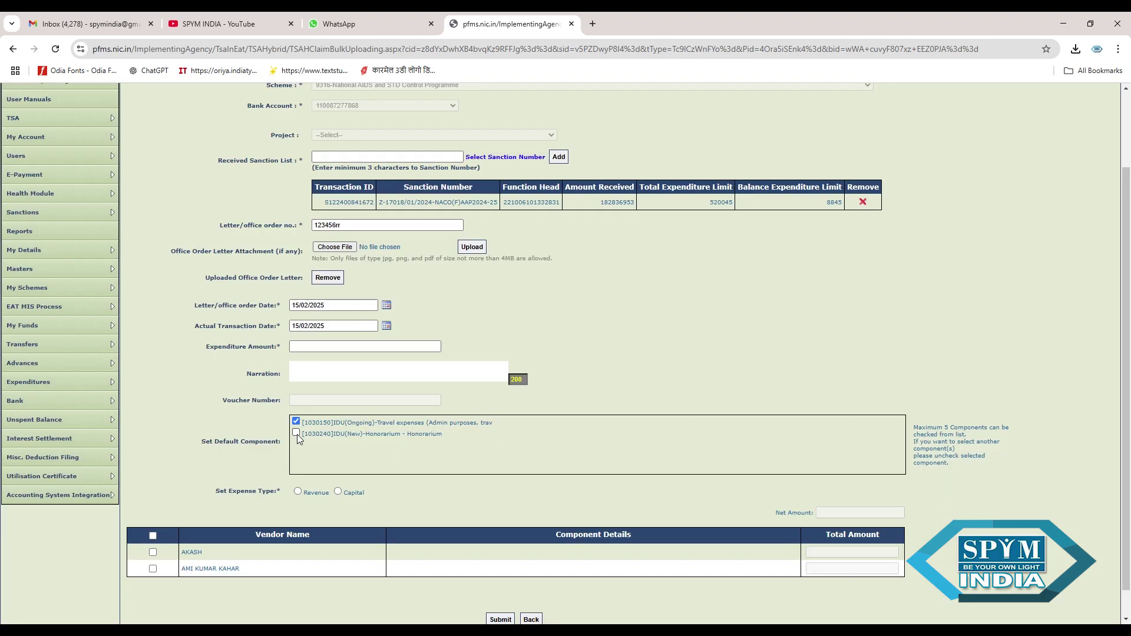
pyautogui.click(296, 433)
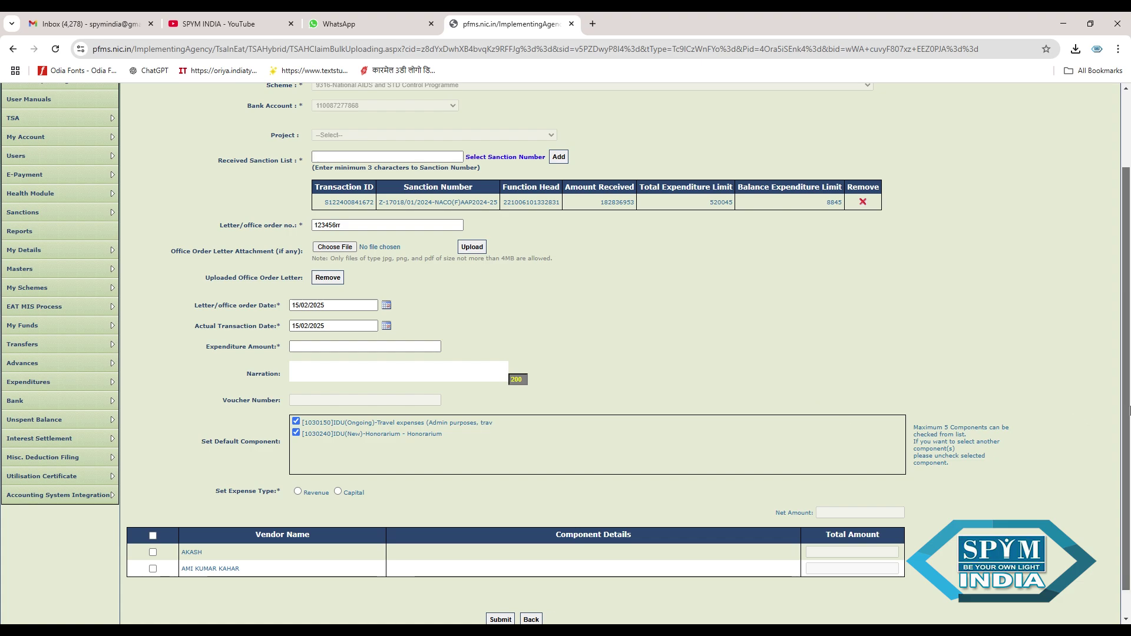
pyautogui.moveTo(1129, 409); pyautogui.dragTo(1129, 434)
pyautogui.click(153, 522)
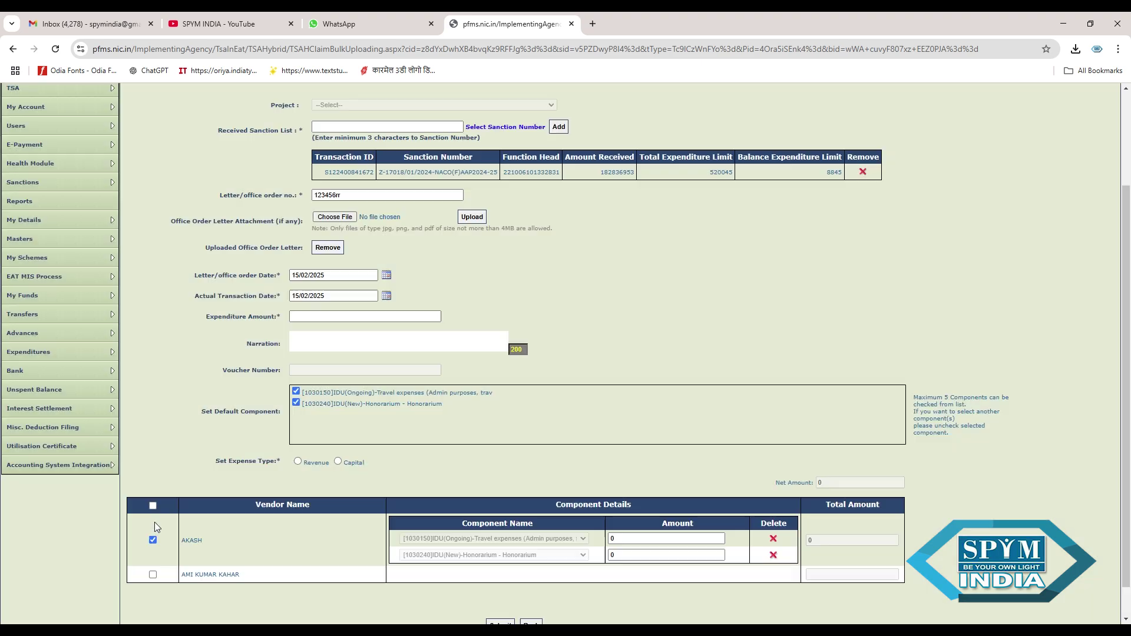
pyautogui.scroll(-1, 1123, 442)
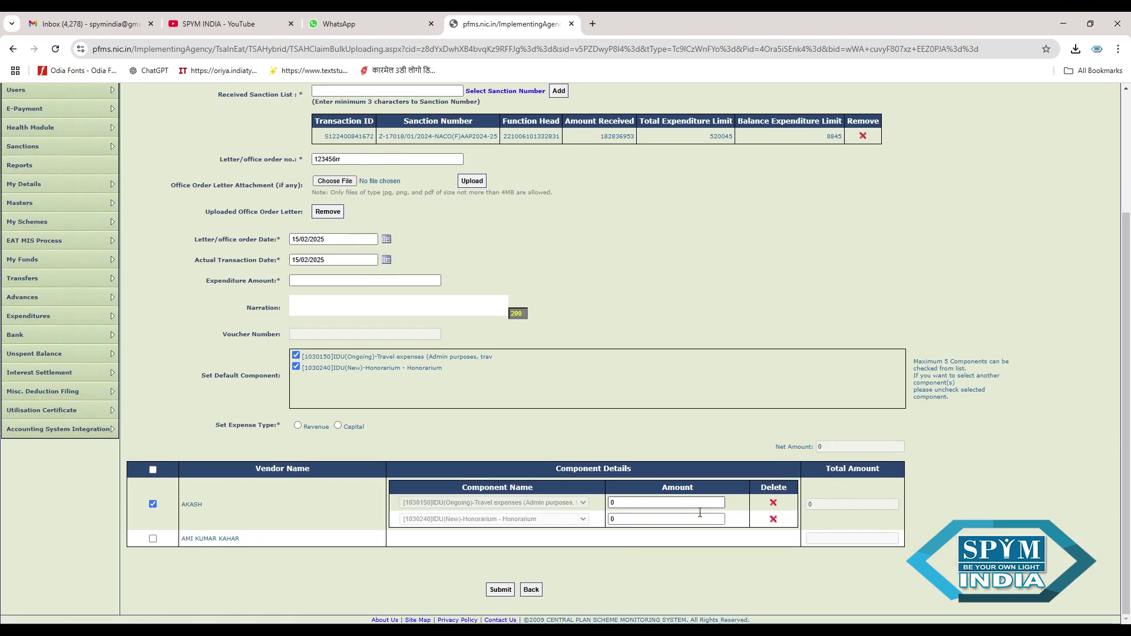
pyautogui.write('1000')
pyautogui.write('400')
pyautogui.click(298, 426)
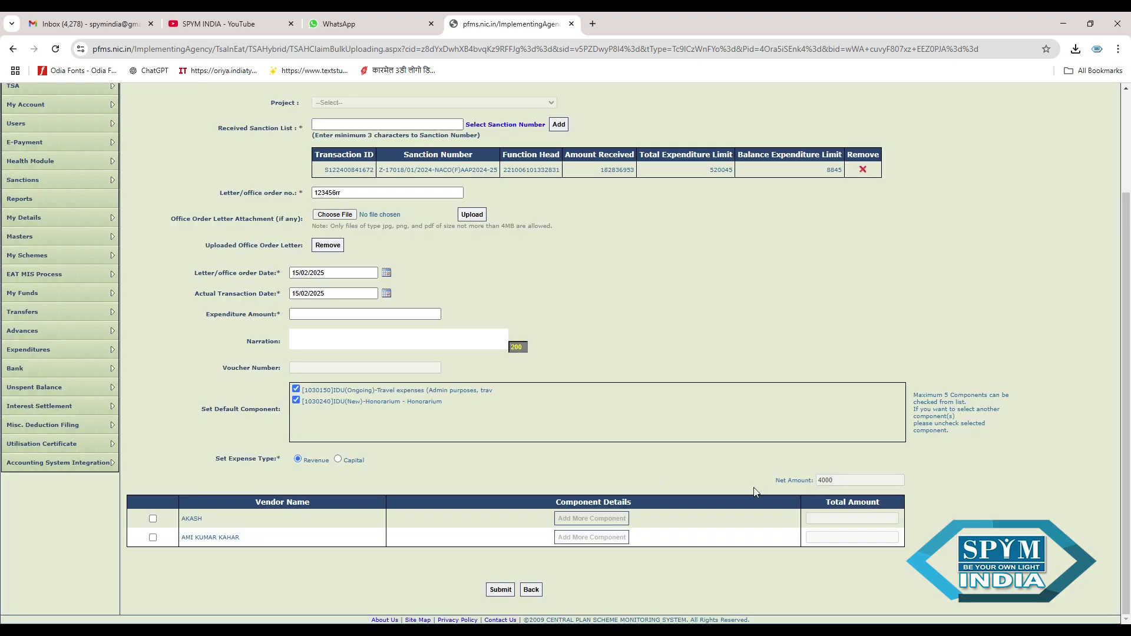
# - Tick the first vendor and give it 600 travel and 4000 honorarium
pyautogui.click(153, 519)
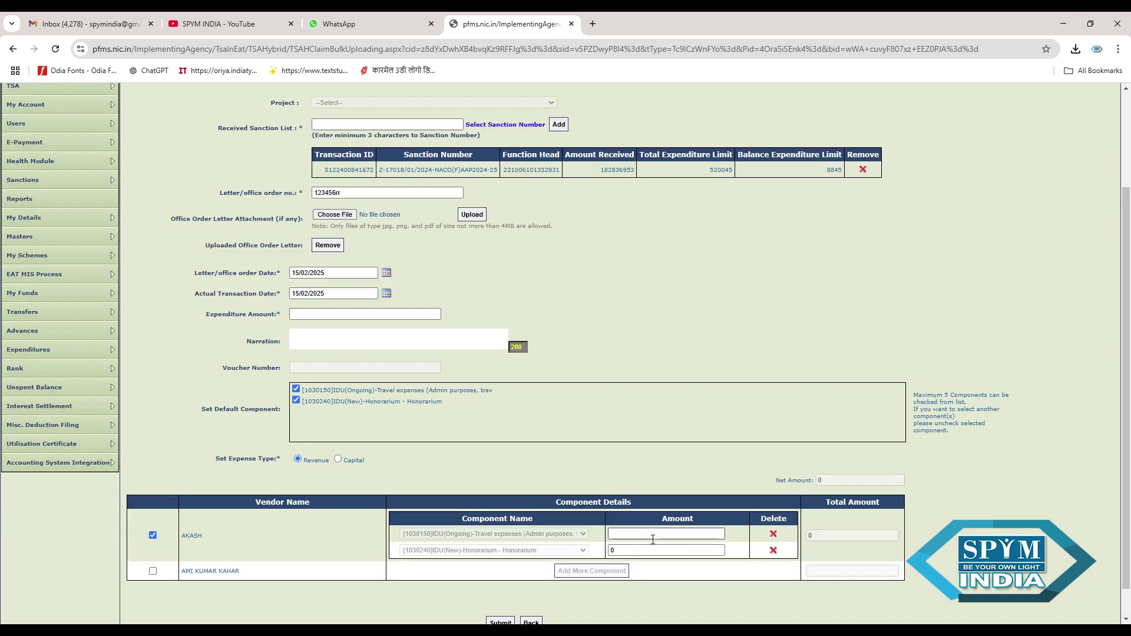
pyautogui.click(652, 537)
pyautogui.write('4000')
pyautogui.click(631, 552)
pyautogui.write('6')
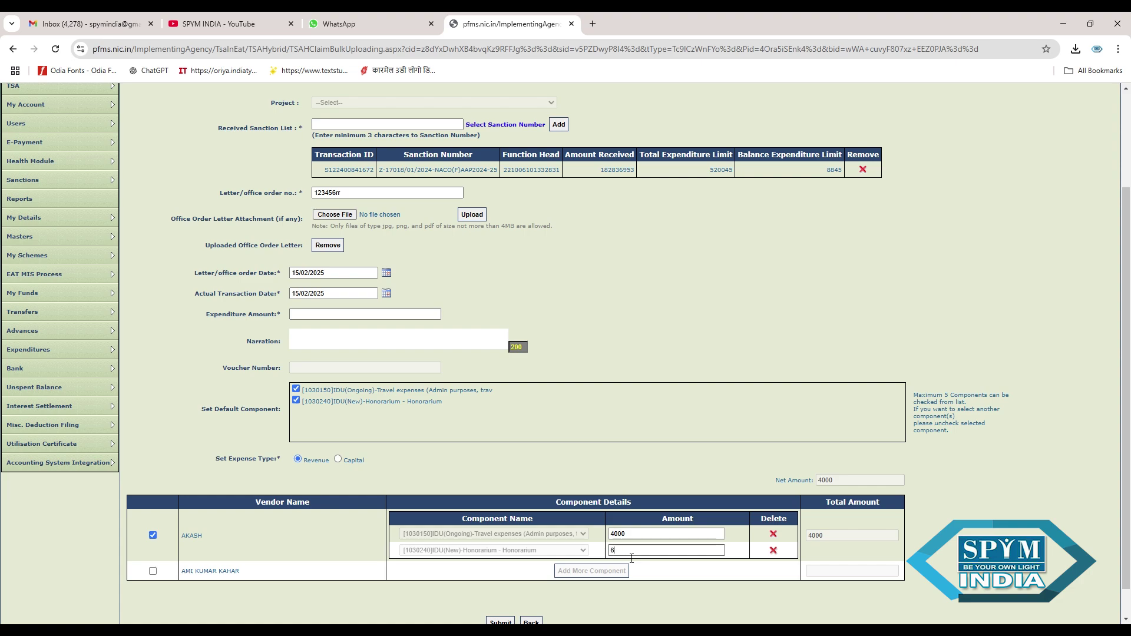
pyautogui.write('00')
pyautogui.scroll(-1, 766, 530)
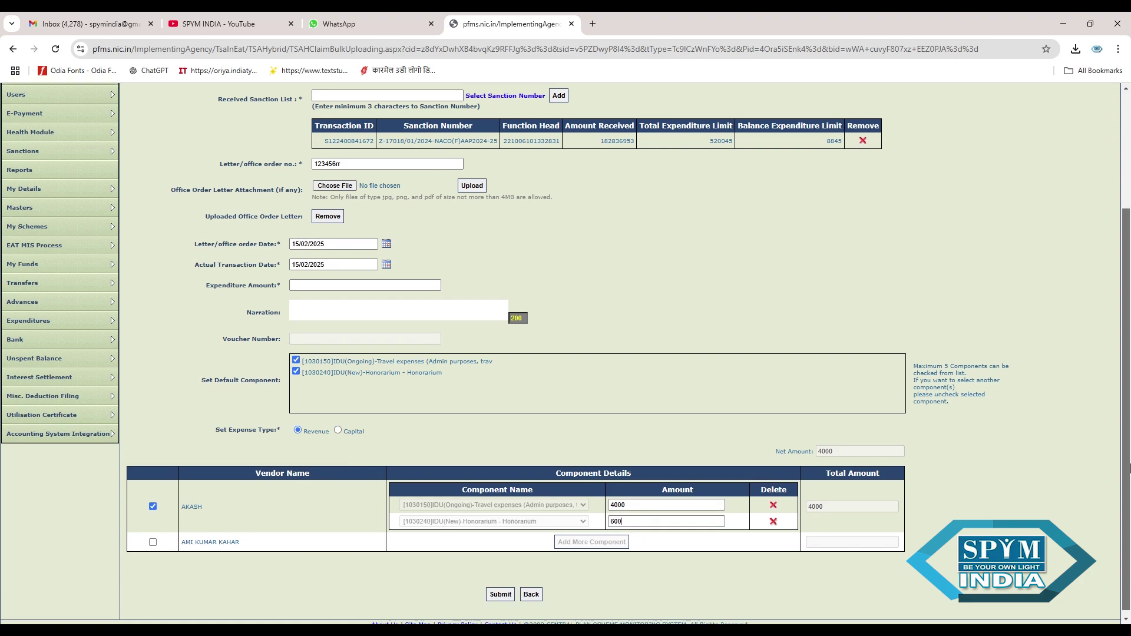
pyautogui.click(676, 502)
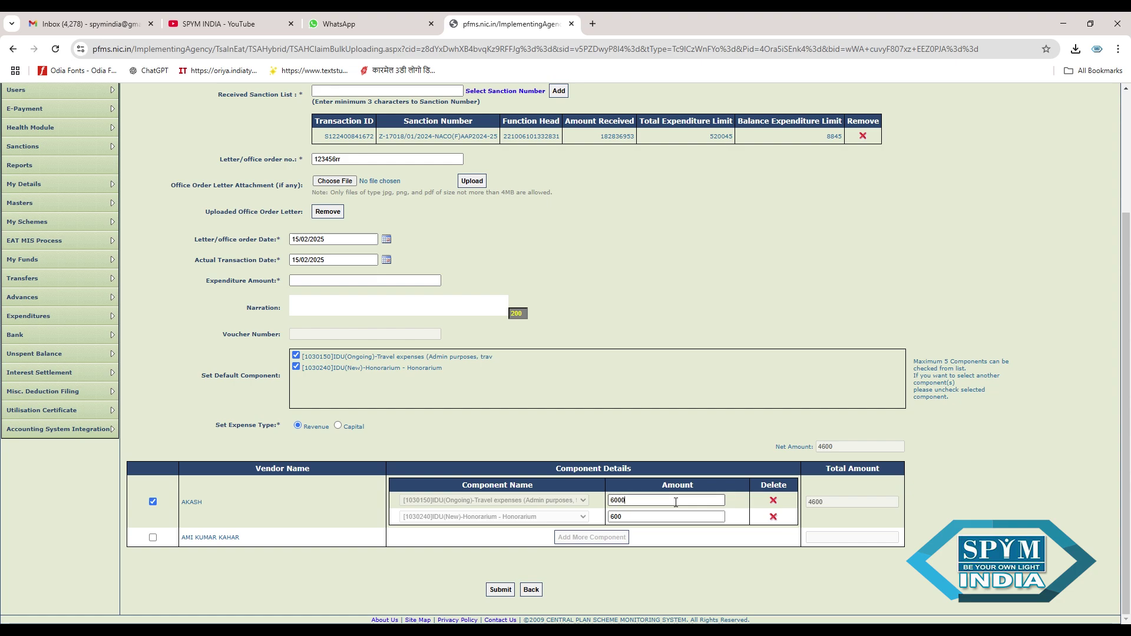
pyautogui.write('600')
pyautogui.click(643, 520)
pyautogui.press('BackSpace')
pyautogui.press('BackSpace')
pyautogui.write('4')
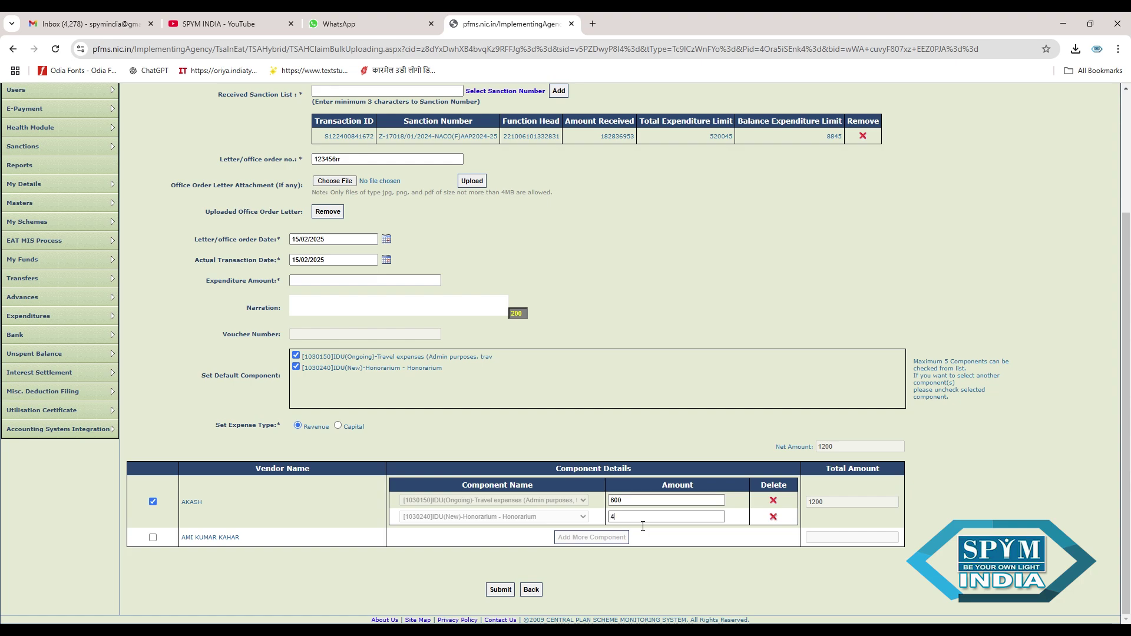
pyautogui.write('000')
# - Tick the second vendor and give it 600 travel and 4000 honorarium
pyautogui.click(153, 537)
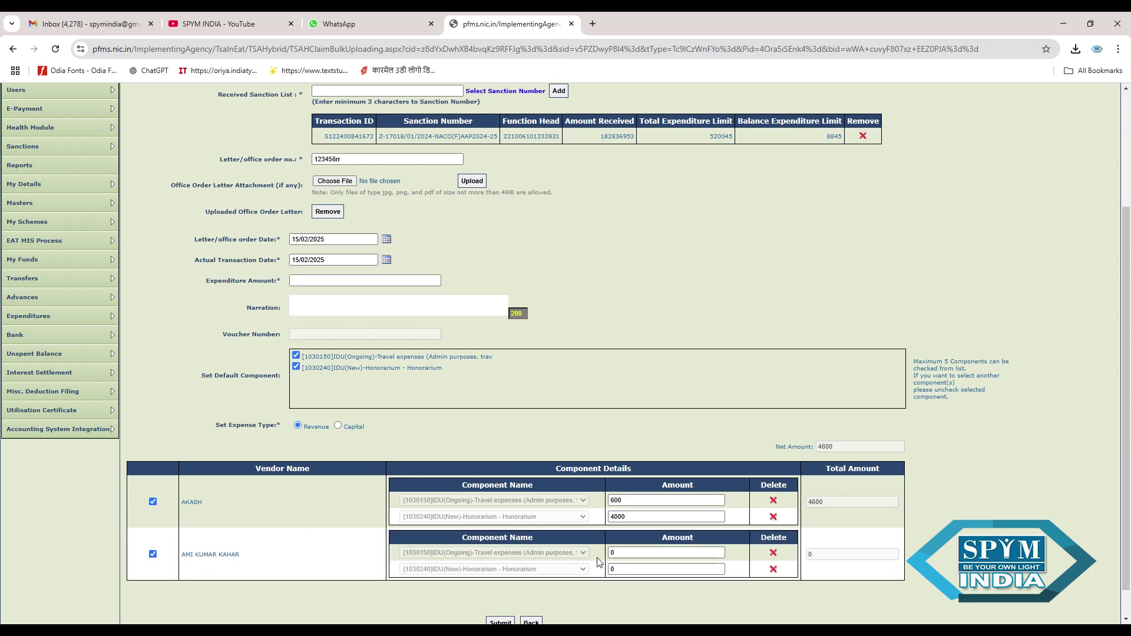
pyautogui.click(634, 558)
pyautogui.press('BackSpace')
pyautogui.write('600')
pyautogui.click(630, 569)
pyautogui.press('BackSpace')
pyautogui.write('4000')
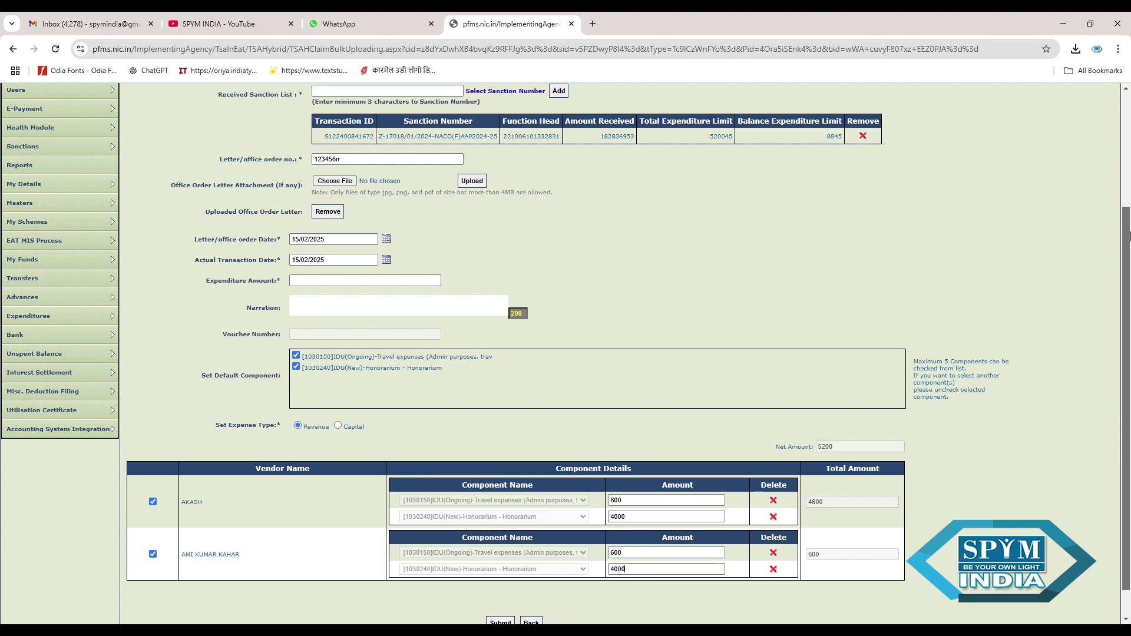
pyautogui.scroll(-2, 1128, 252)
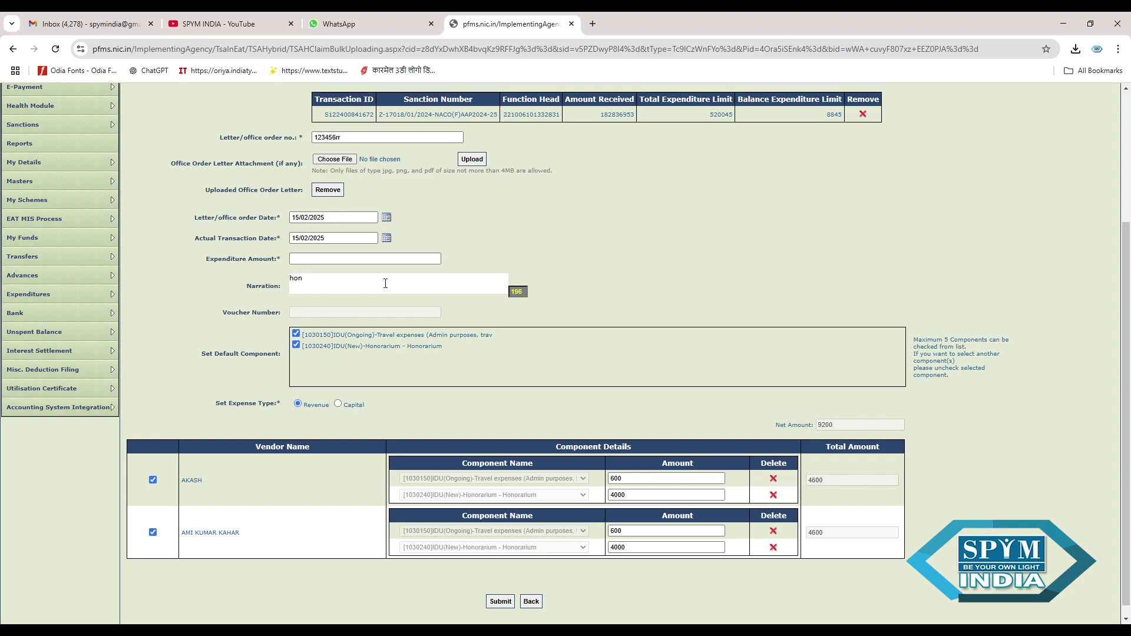
# - Enter narration 'hon and travel' and total expenditure amount 9200
pyautogui.click(385, 284)
pyautogui.write('hon and travel')
pyautogui.click(358, 263)
pyautogui.moveTo(1129, 431)
pyautogui.mouseDown()
pyautogui.moveTo(1129, 306)
pyautogui.moveTo(1129, 448)
pyautogui.mouseUp()
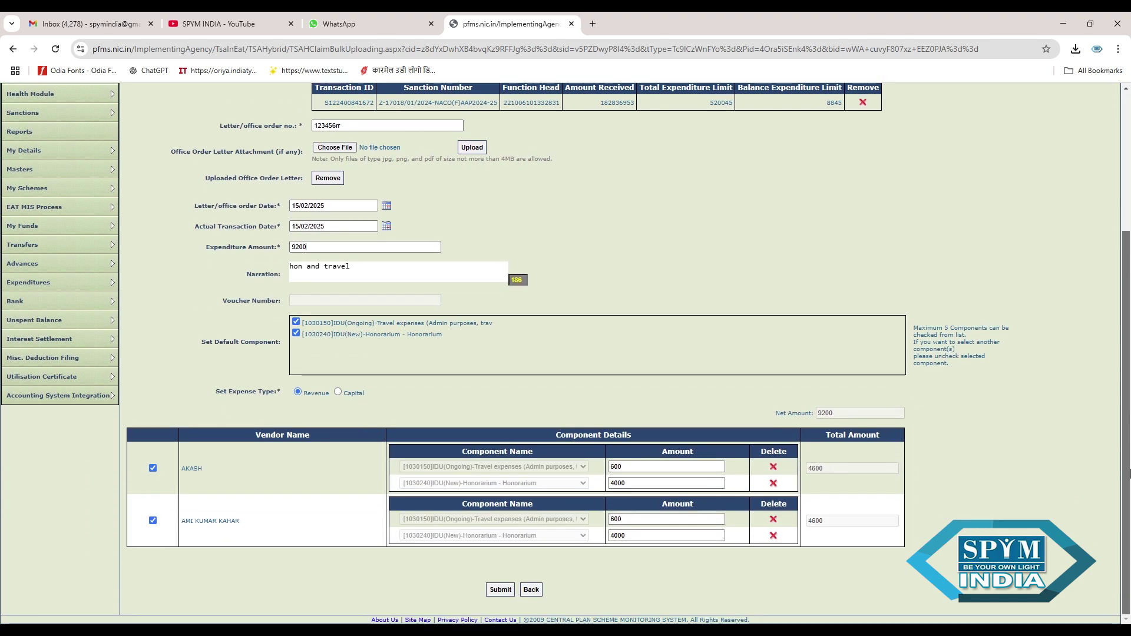
# - Submit the claim, acknowledge voucher HCP-2024-25-13, and proceed to the payee details
pyautogui.click(501, 590)
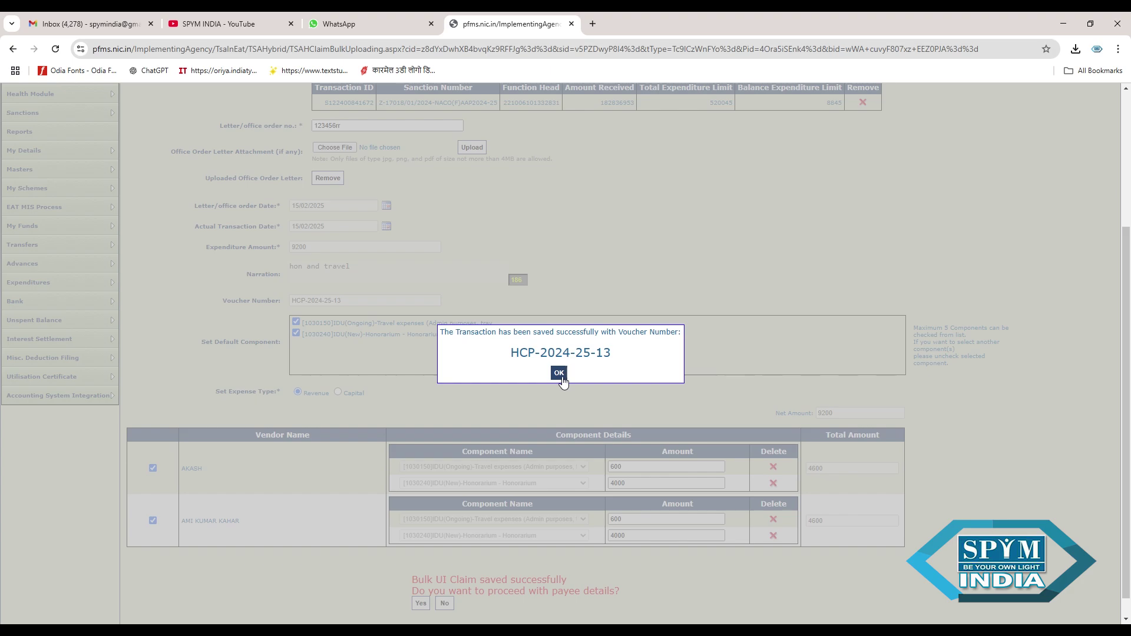
pyautogui.click(558, 374)
pyautogui.moveTo(1126, 412); pyautogui.dragTo(1125, 428)
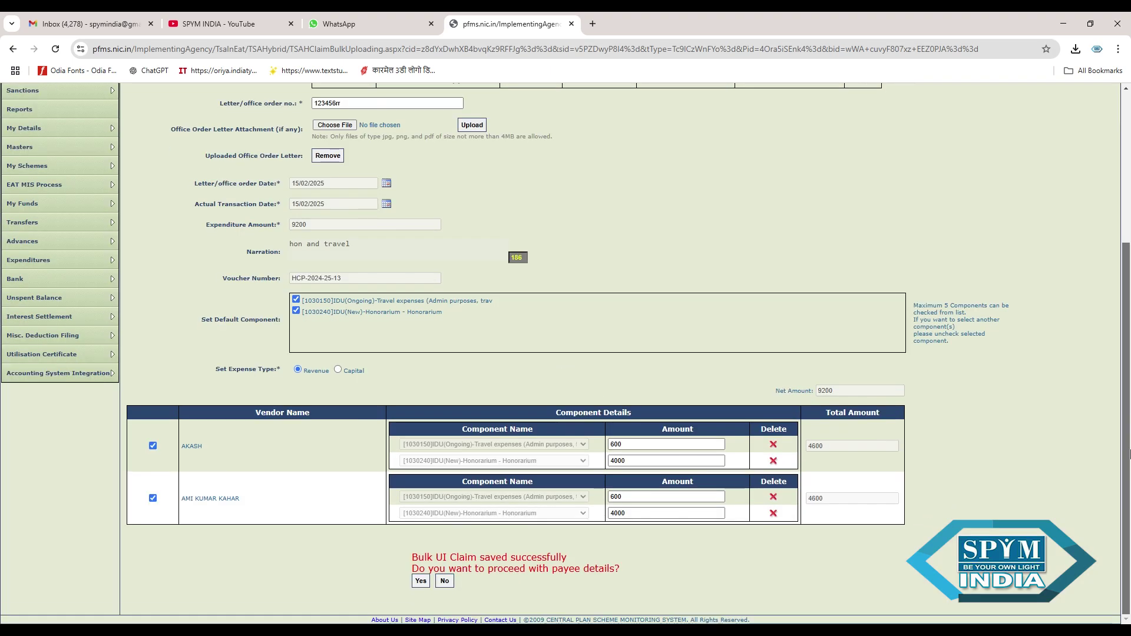
pyautogui.click(423, 580)
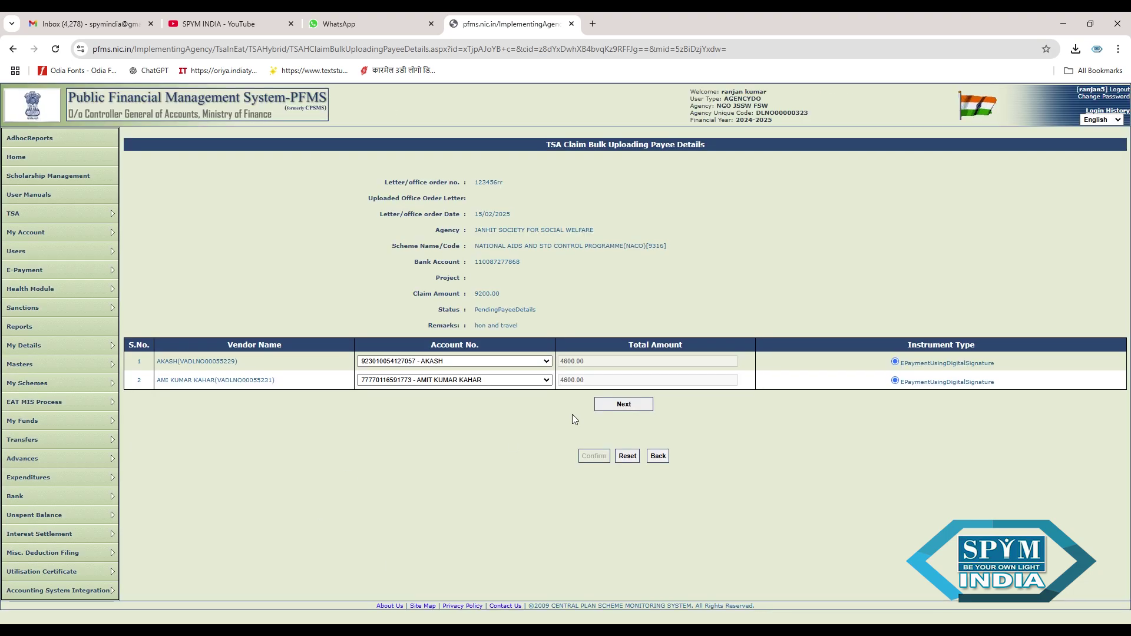
# - Load and confirm e-payment details for both vendors, then continue to the Bulk Claim View
pyautogui.click(629, 408)
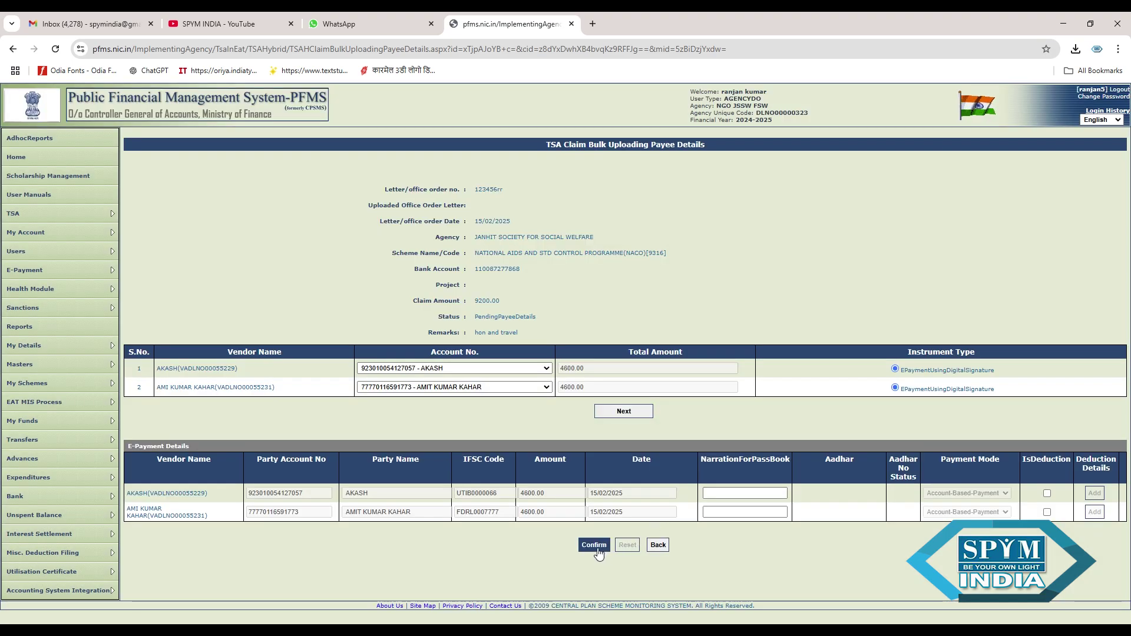
pyautogui.click(593, 547)
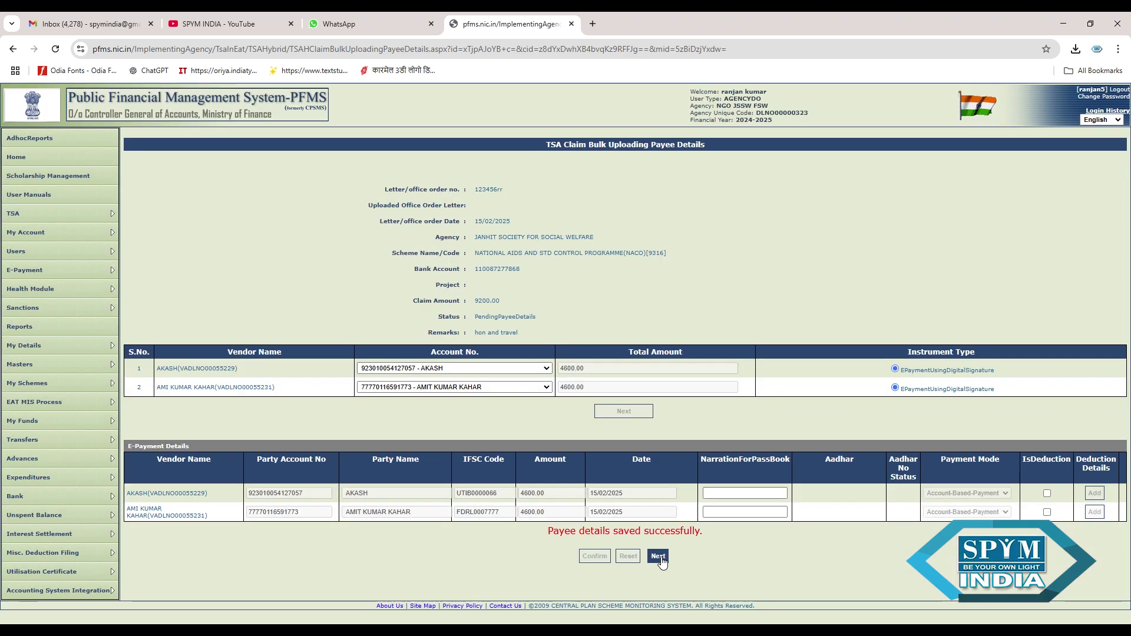
pyautogui.click(660, 556)
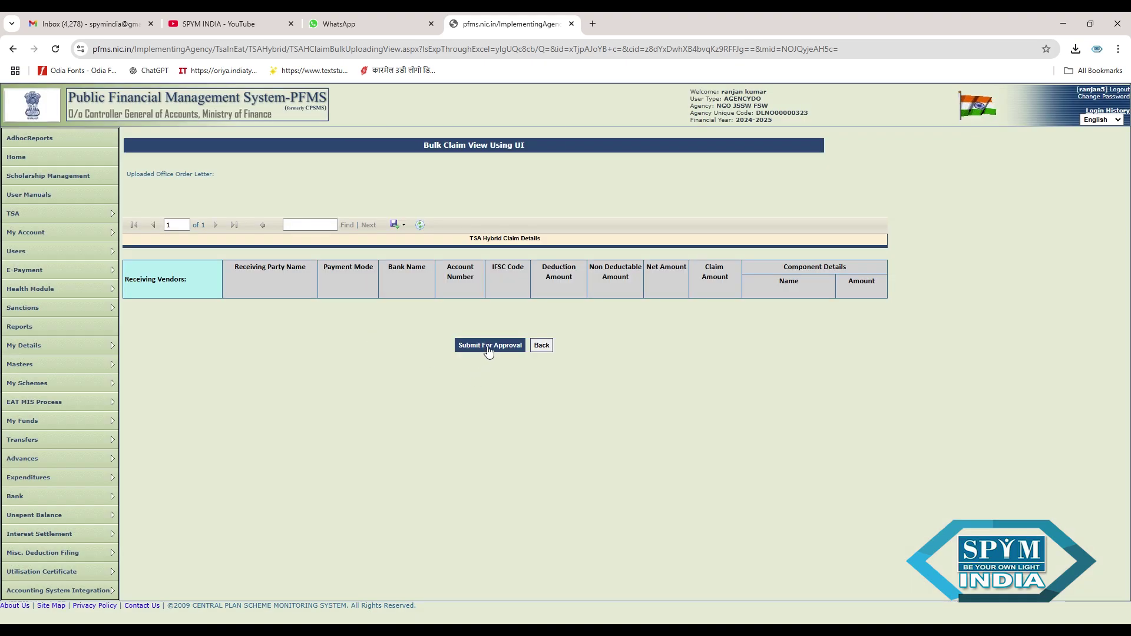
# - Submit the hybrid claim for DA approval and open a blank New Hybrid Claims form
pyautogui.click(489, 347)
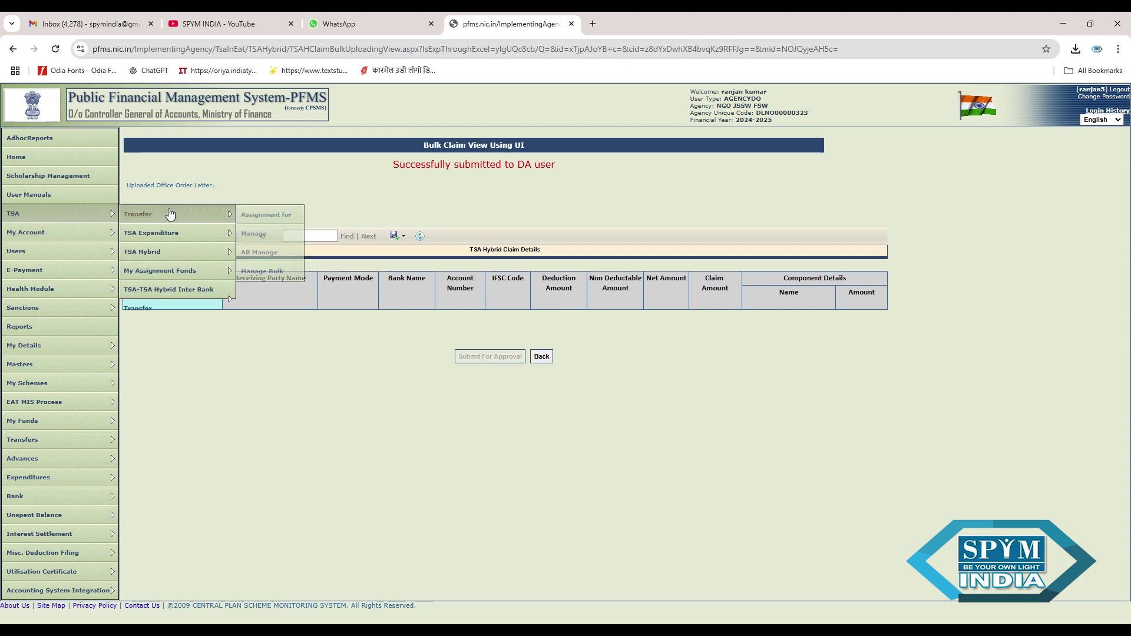
pyautogui.moveTo(195, 252)
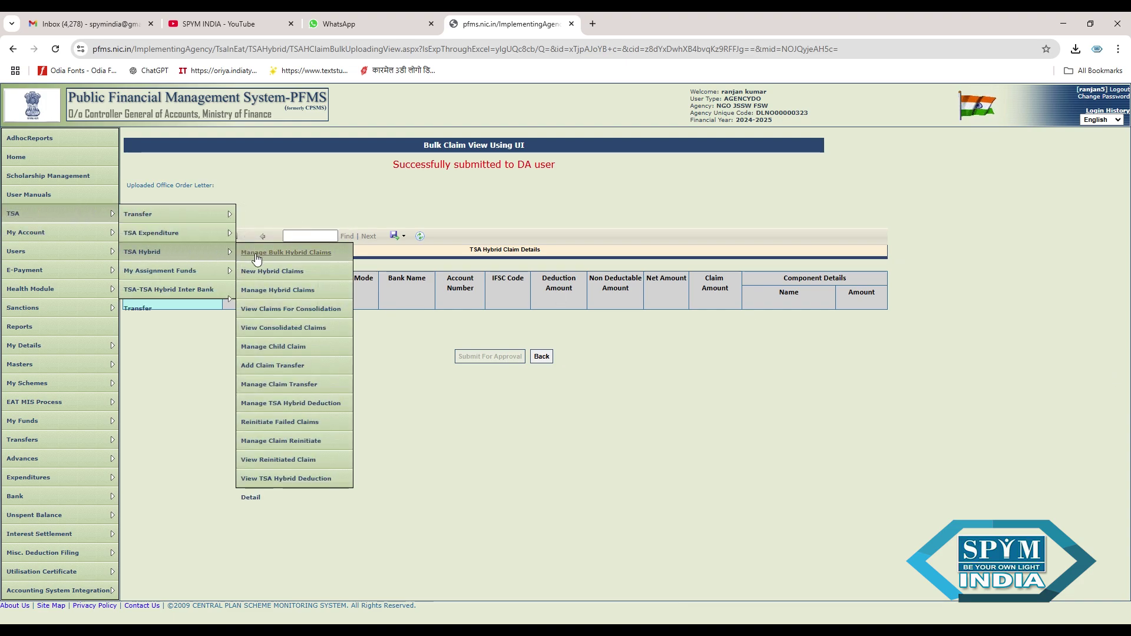
pyautogui.click(278, 271)
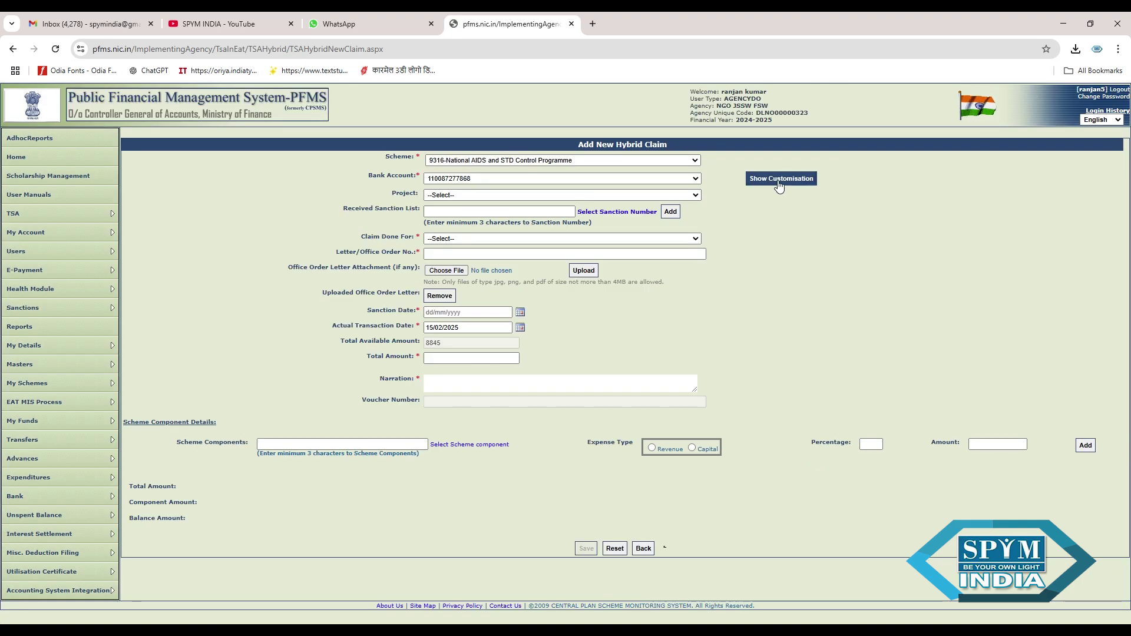
# - Attach the available sanction (balance 8845) to the claim and set Claim Done For to Vendors
pyautogui.click(625, 213)
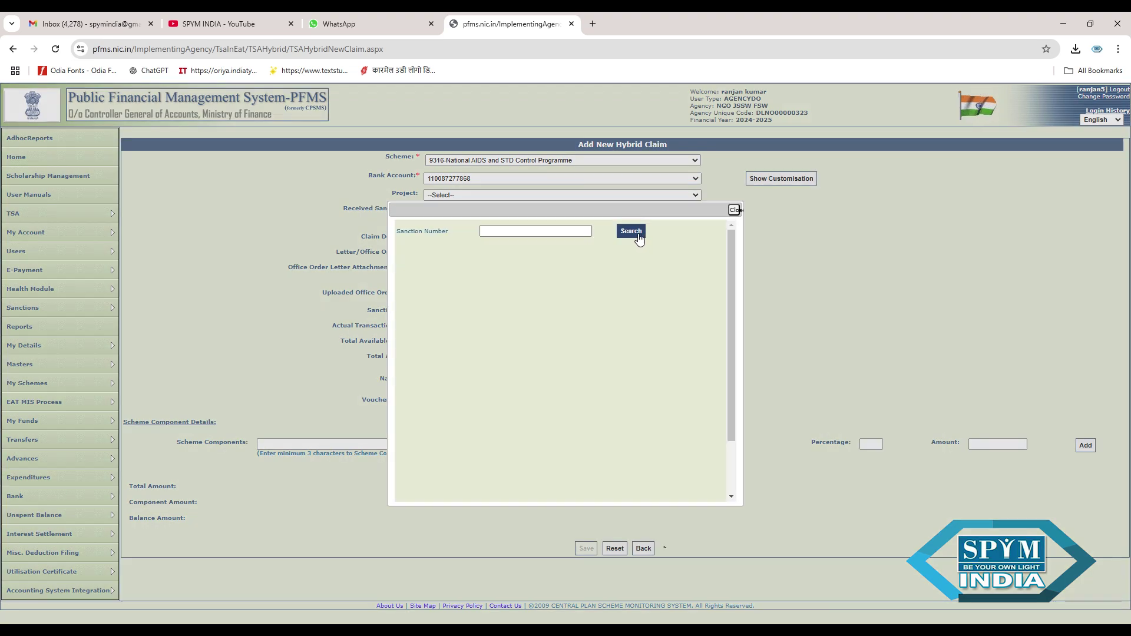
pyautogui.click(636, 236)
pyautogui.click(593, 269)
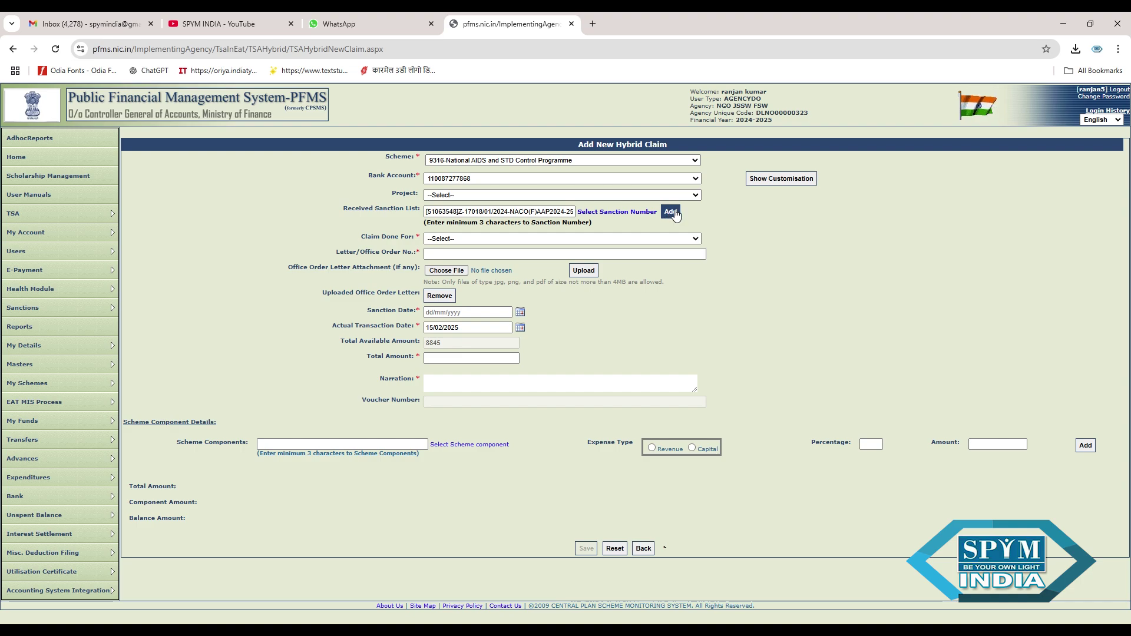
pyautogui.click(674, 215)
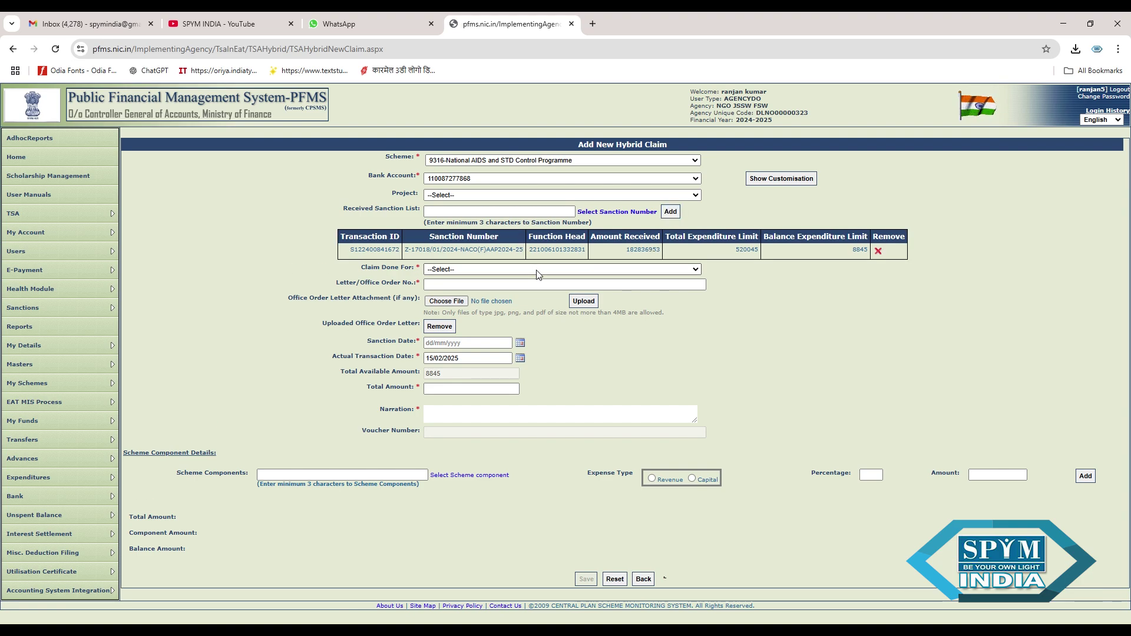
pyautogui.click(518, 304)
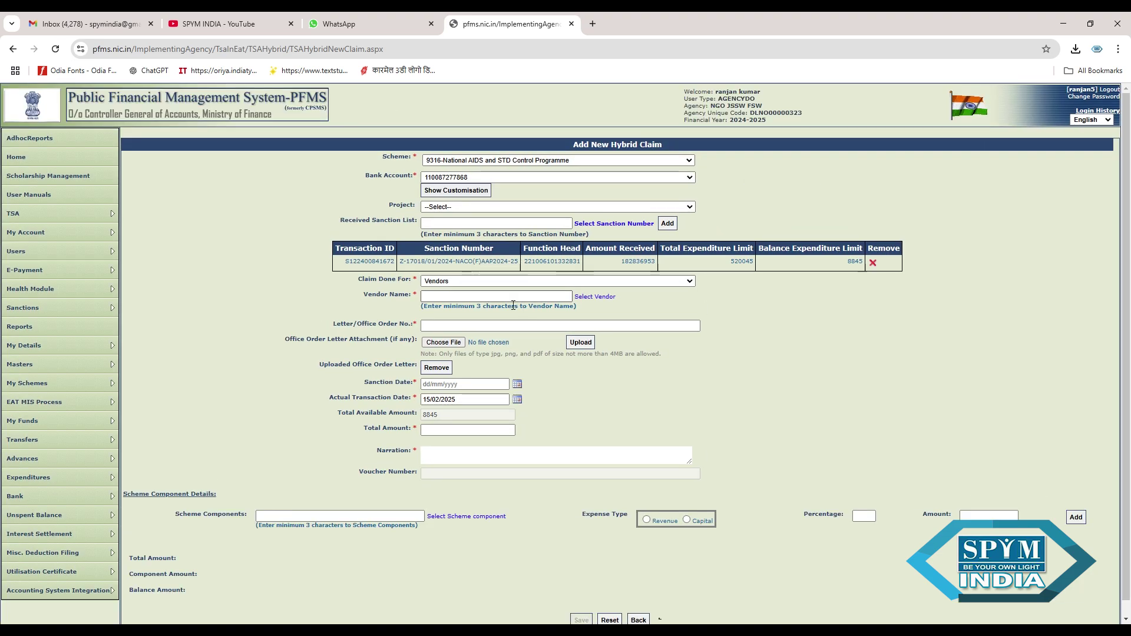
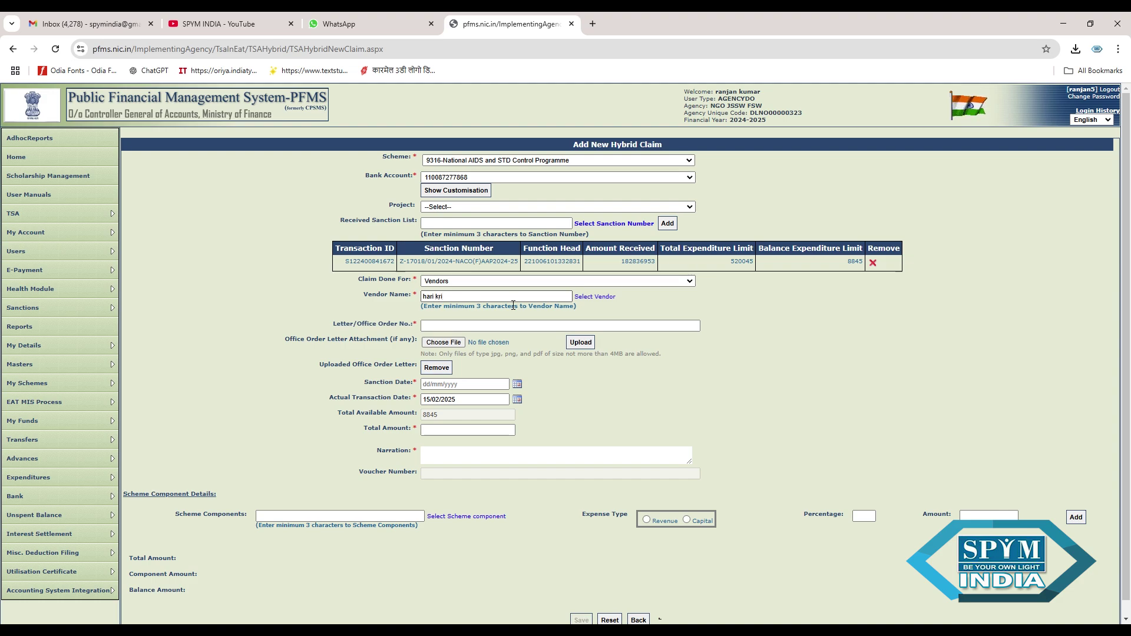
# - Enter the registered vendor's full name in Vendor Name, redoing the partial entry
pyautogui.press('BackSpace')
pyautogui.press('BackSpace')
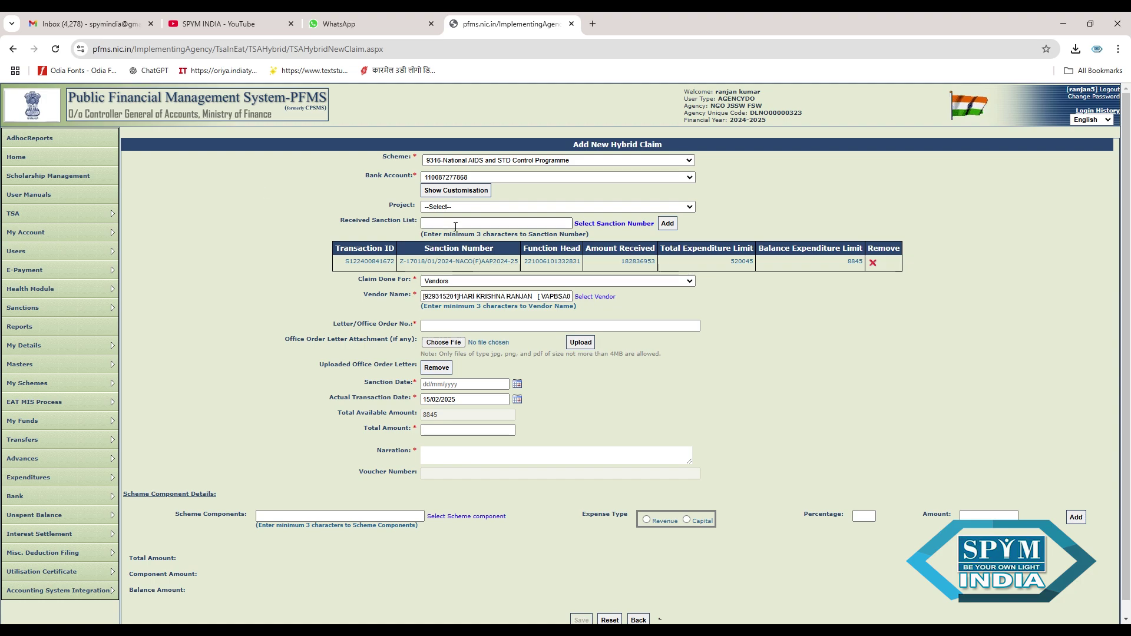
# - Enter the letter/office order number and set the sanction and transaction dates to 15/02/2025
pyautogui.scroll(-1, 798, 332)
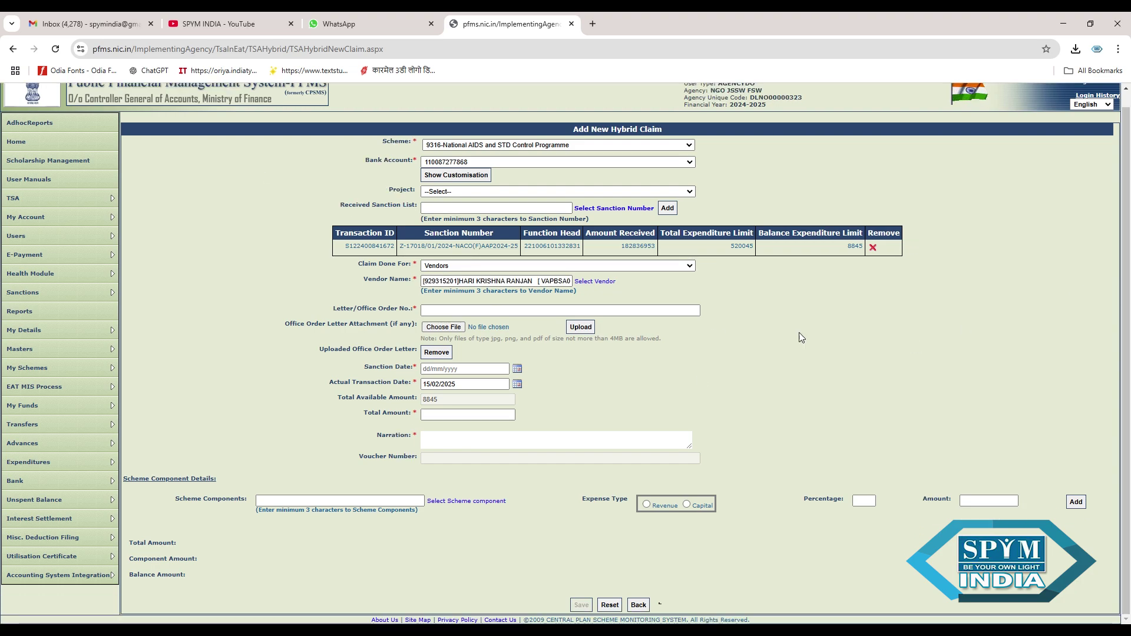
pyautogui.click(619, 317)
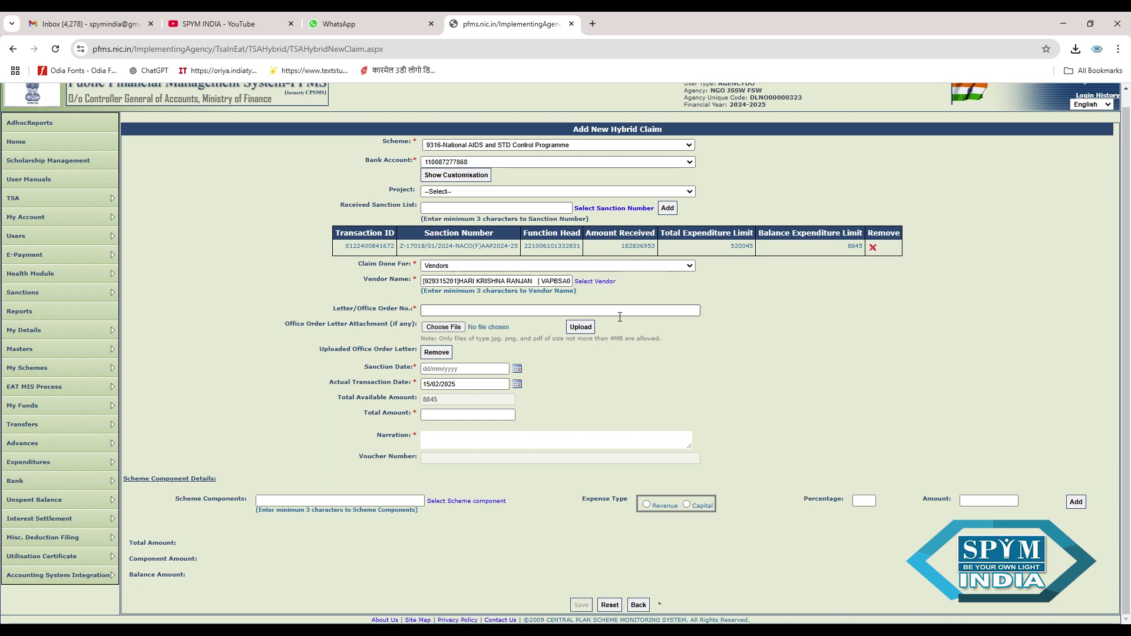
pyautogui.write('ranjan-12456')
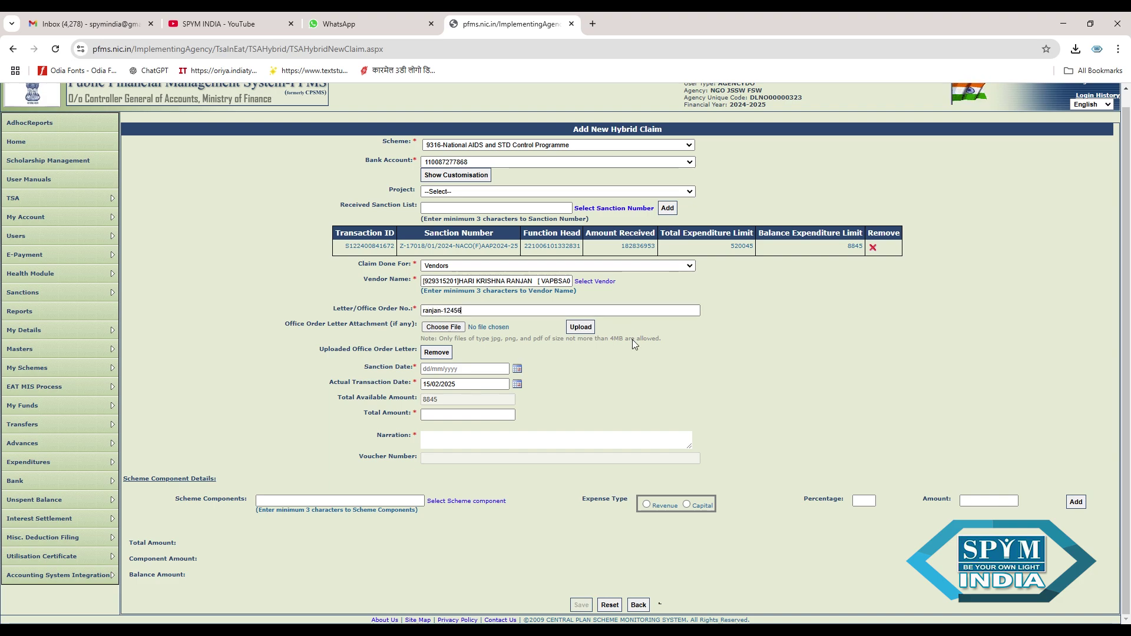
pyautogui.click(517, 368)
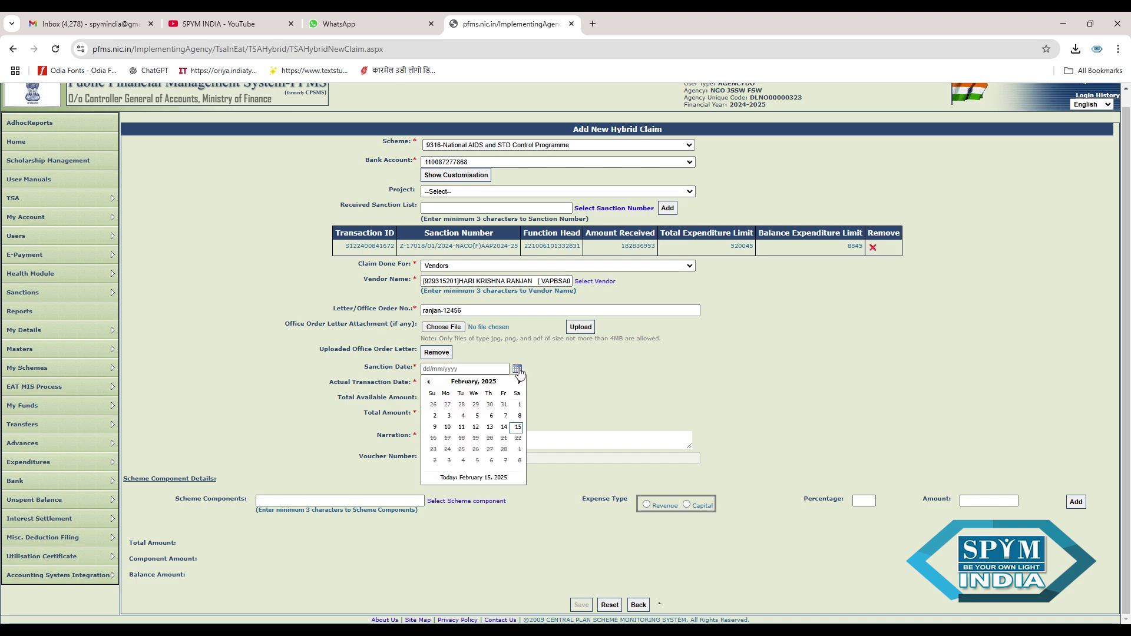
pyautogui.click(517, 426)
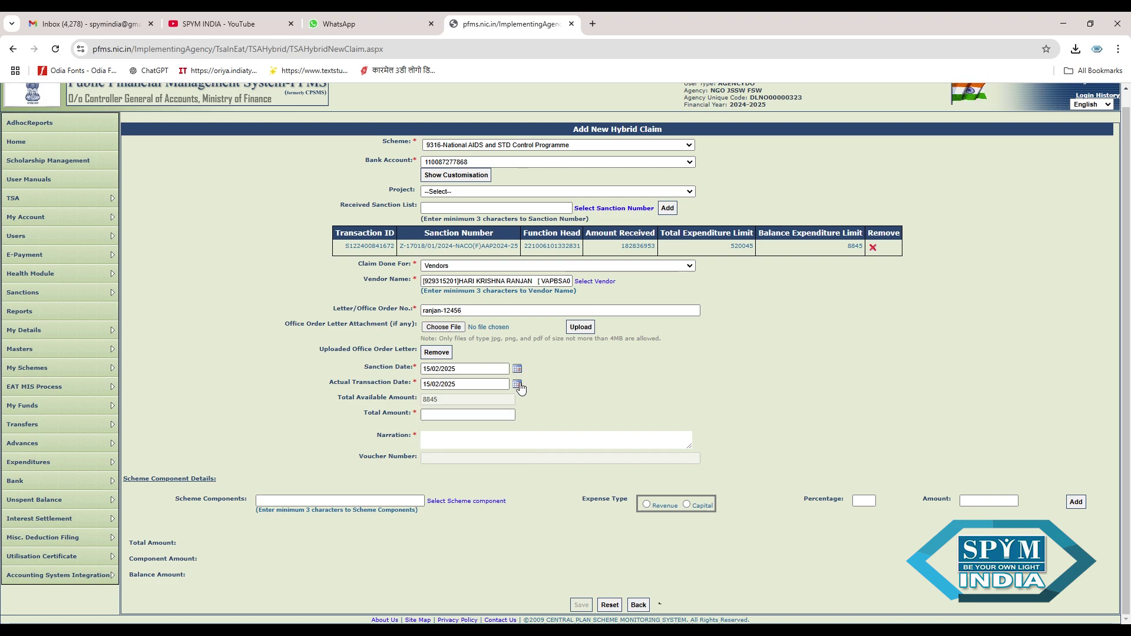
pyautogui.click(518, 382)
pyautogui.click(517, 369)
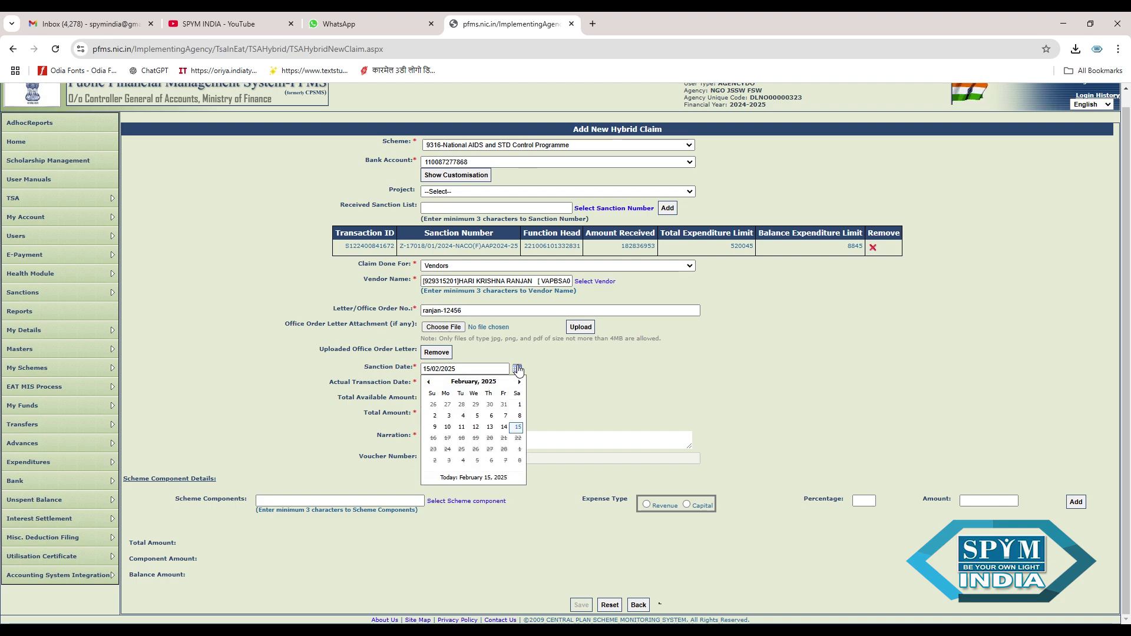
pyautogui.click(517, 369)
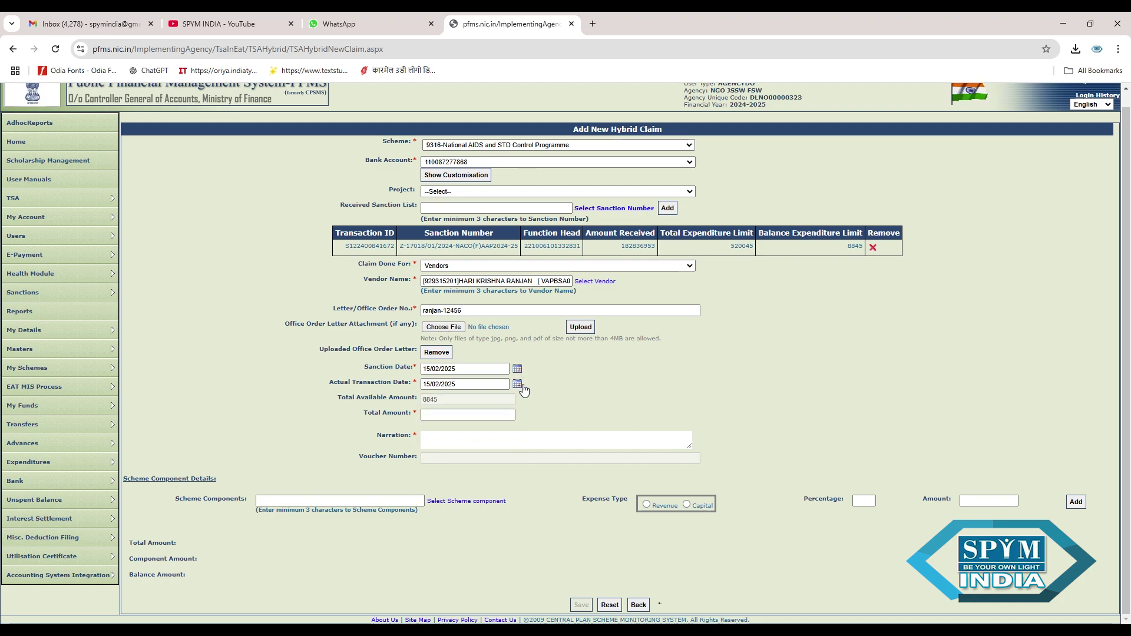
# - Set total amount 5 and narration 'salary and tar'
pyautogui.click(482, 416)
pyautogui.click(503, 445)
pyautogui.write('salar')
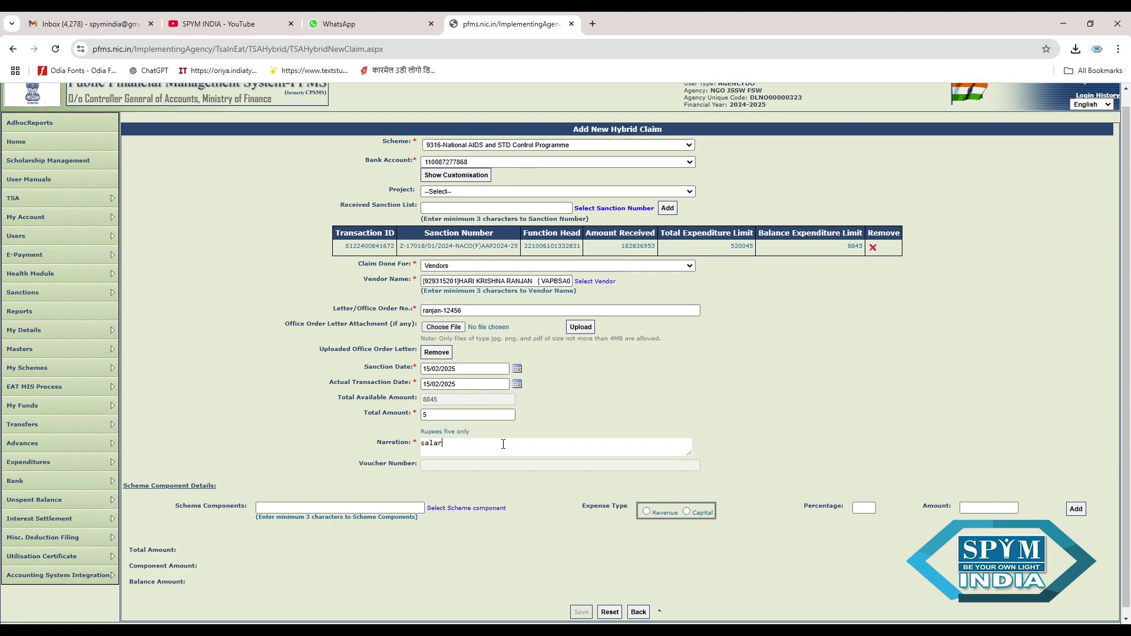
pyautogui.write('y and tarvrl')
# - Add the FSW(Ongoing) Salary component with amount 4
pyautogui.click(401, 510)
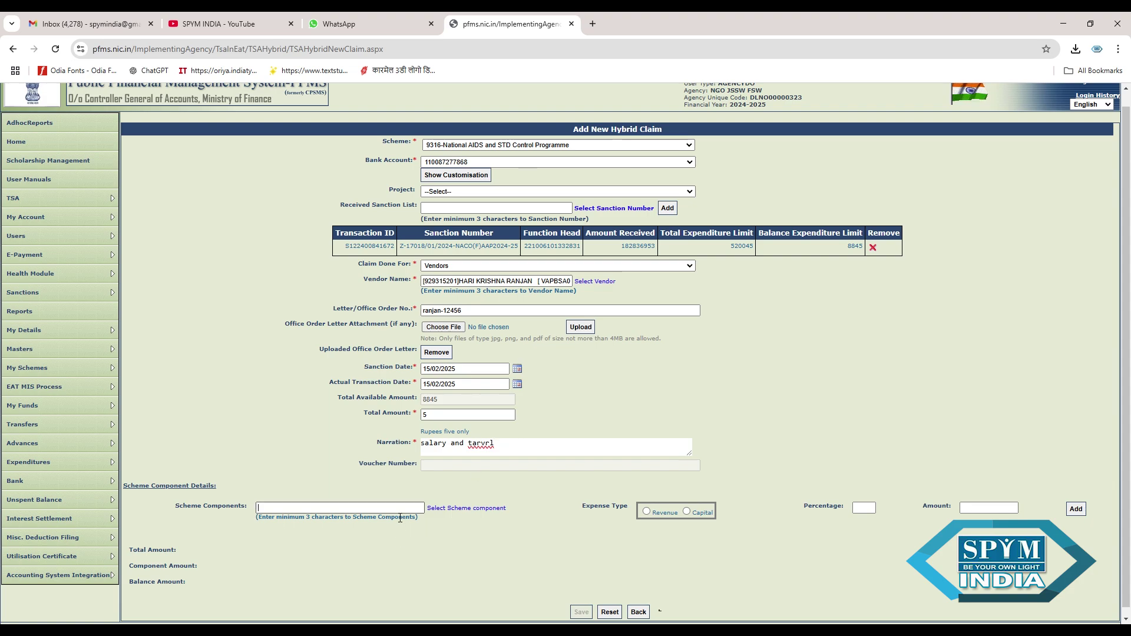
pyautogui.write('fsw')
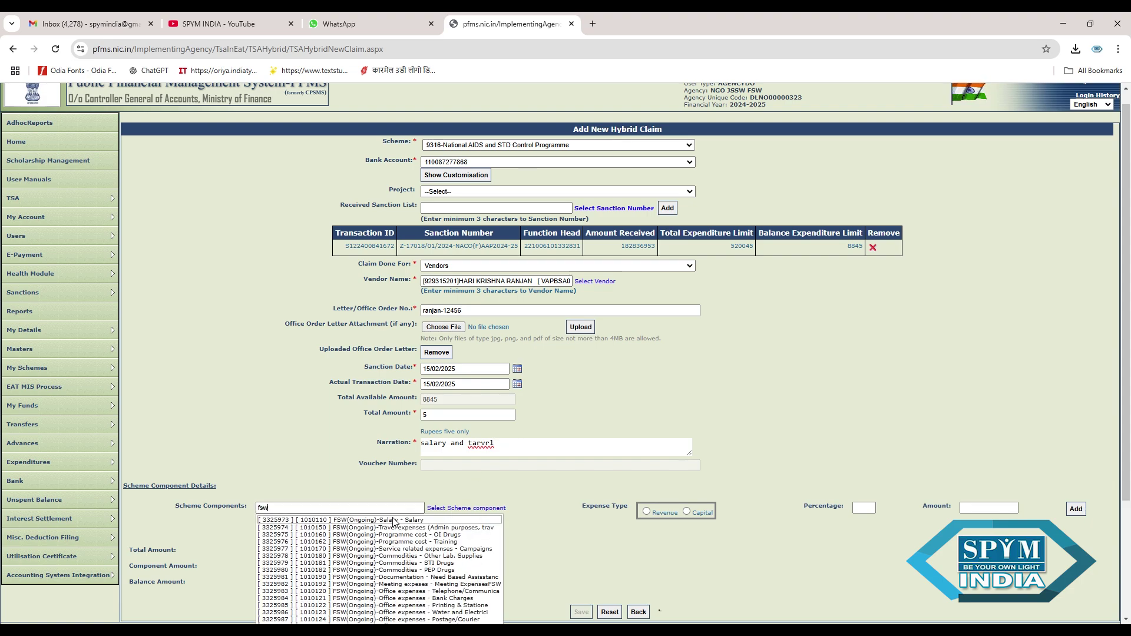
pyautogui.click(393, 521)
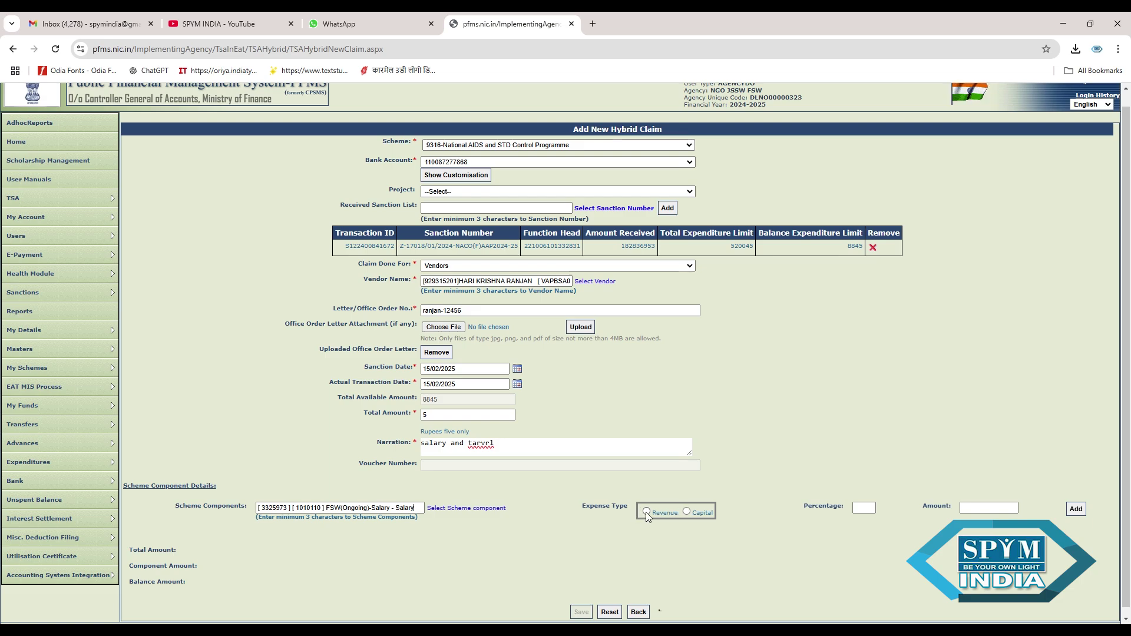
pyautogui.click(975, 510)
pyautogui.write('4')
pyautogui.click(1076, 510)
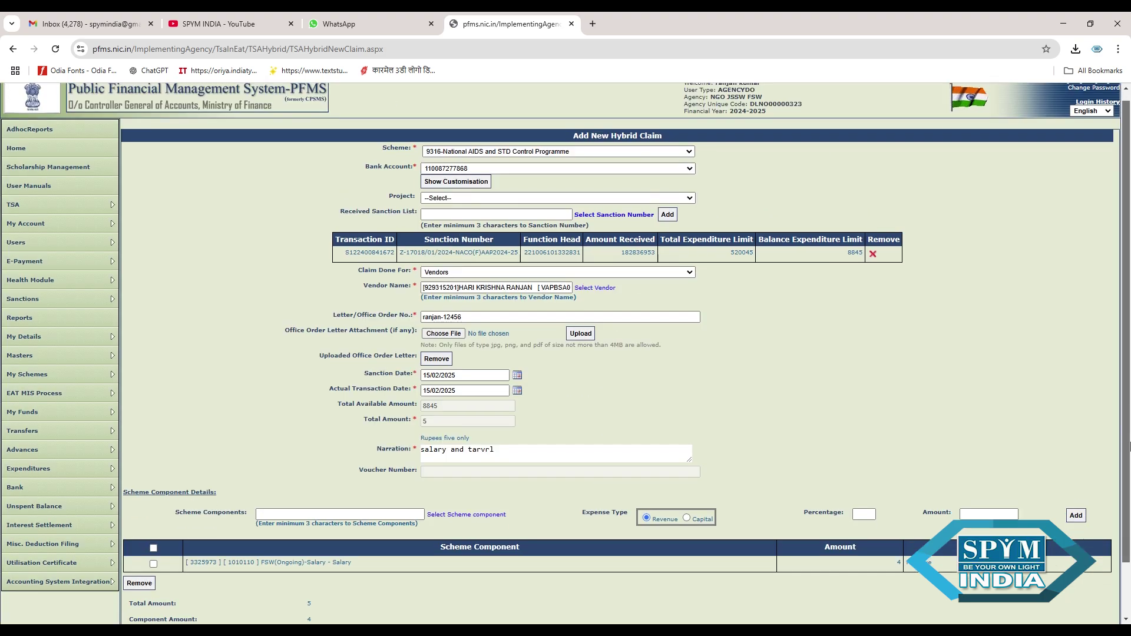
# - Add the Travel expenses component with amount 1 and save the claim as HCP-2024-25-14
pyautogui.scroll(-1, 458, 517)
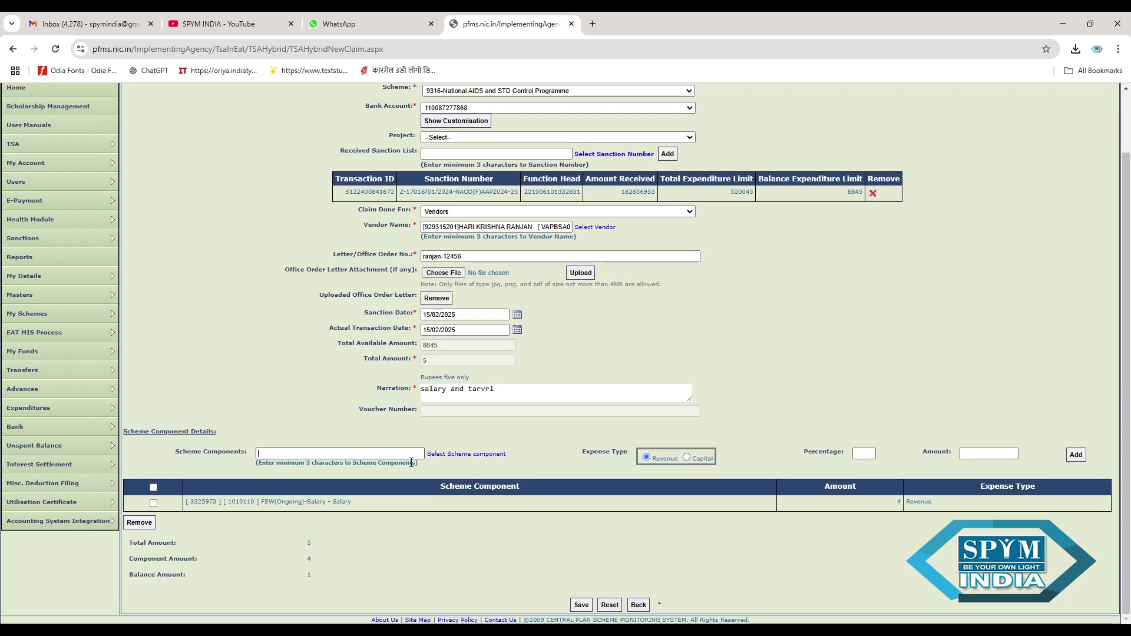
pyautogui.write('fsw')
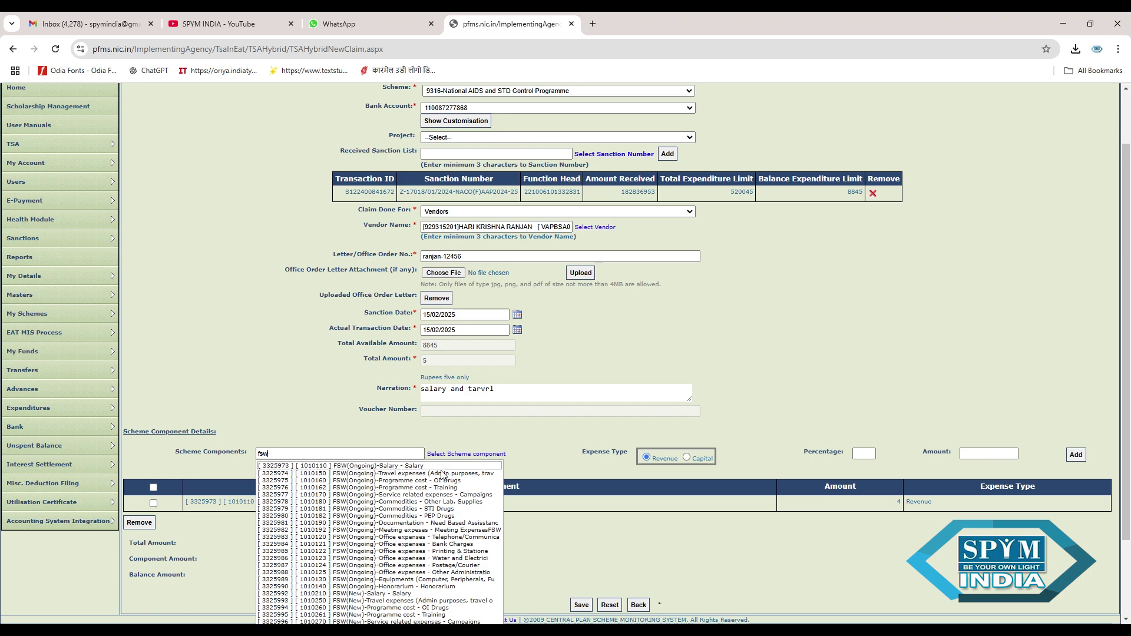
pyautogui.click(453, 476)
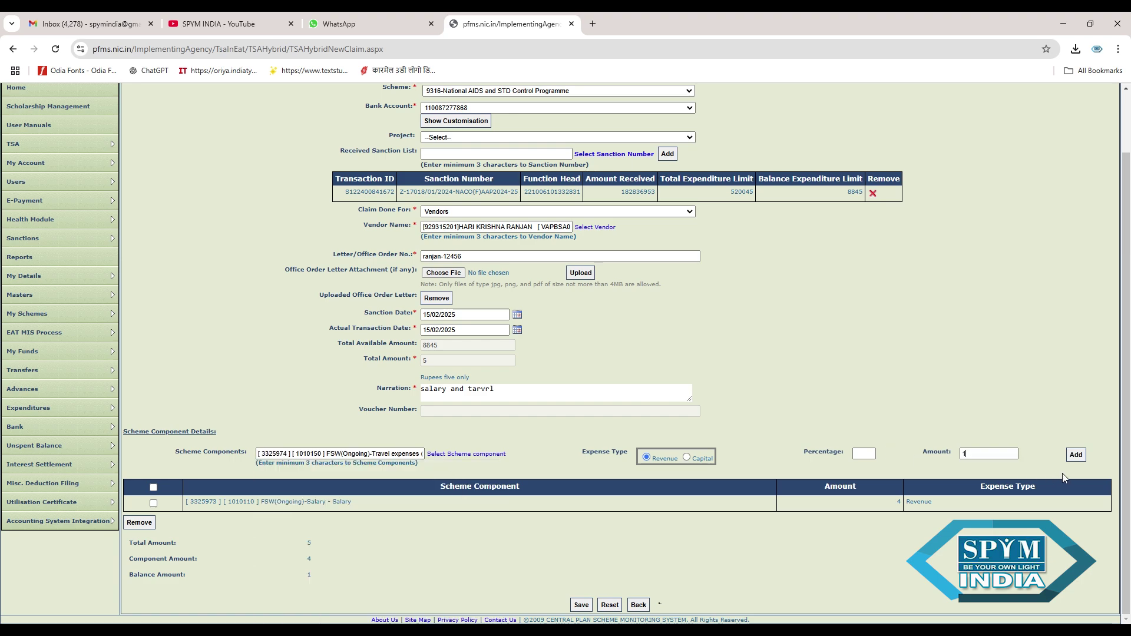
pyautogui.click(1084, 456)
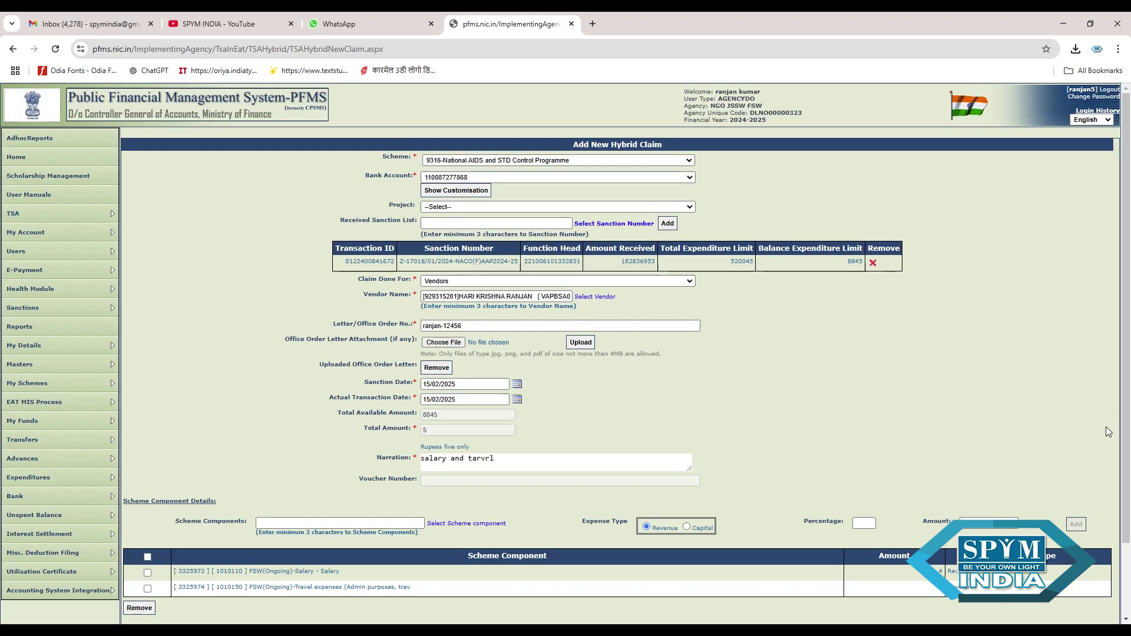
pyautogui.scroll(-2, 1125, 392)
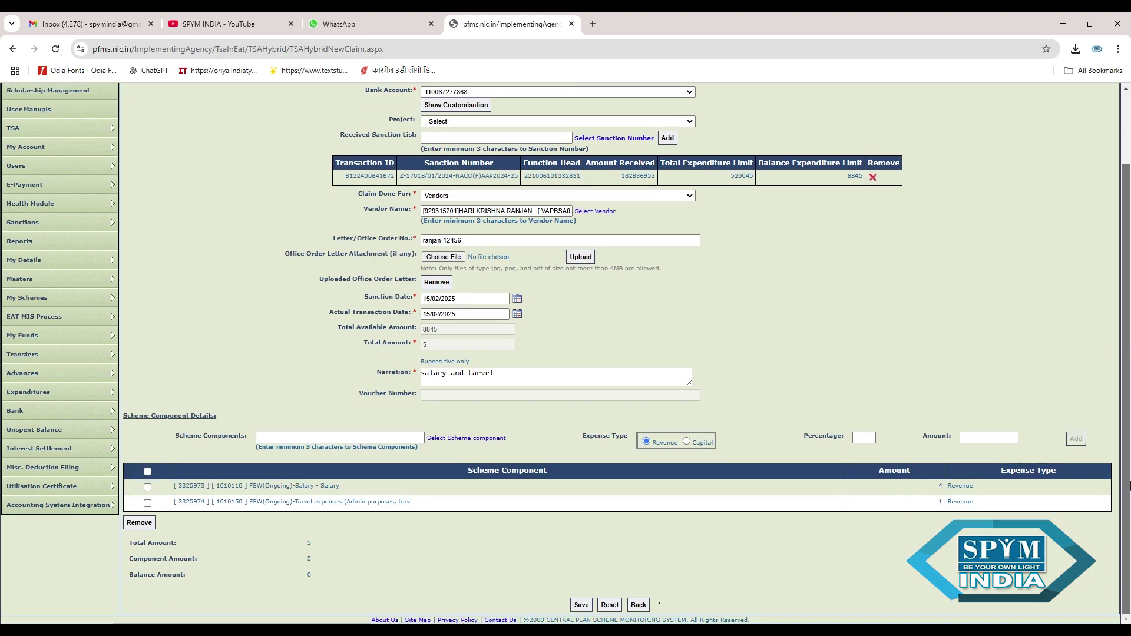
pyautogui.click(581, 605)
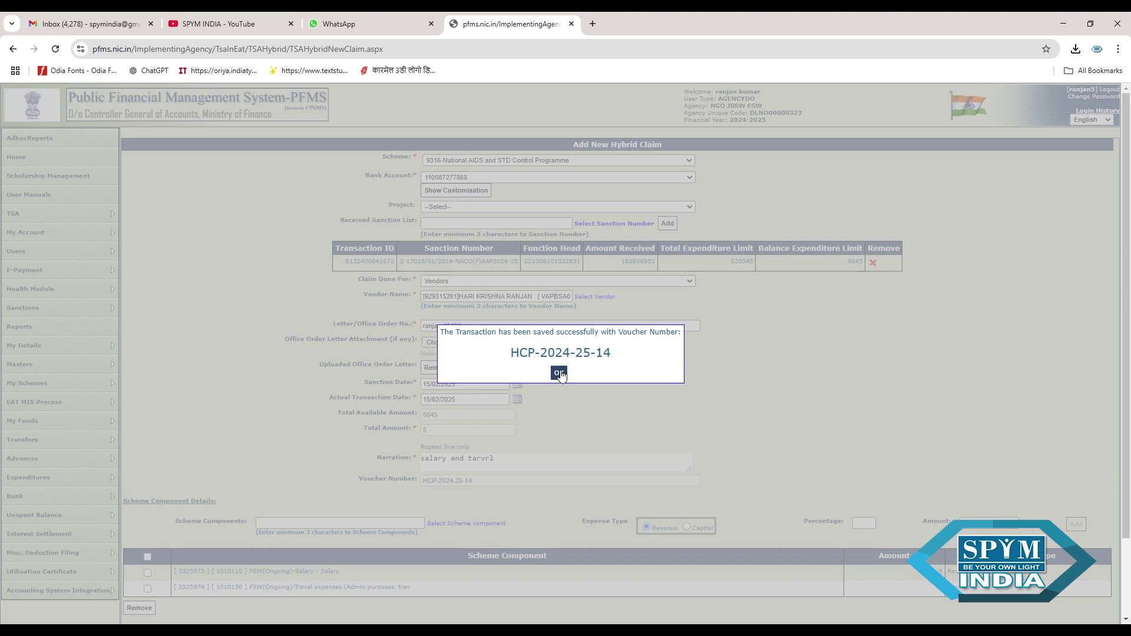
# - Acknowledge voucher HCP-2024-25-14, add the vendor's e-payment instrument, and confirm payee details
pyautogui.click(557, 370)
pyautogui.scroll(-2, 1125, 353)
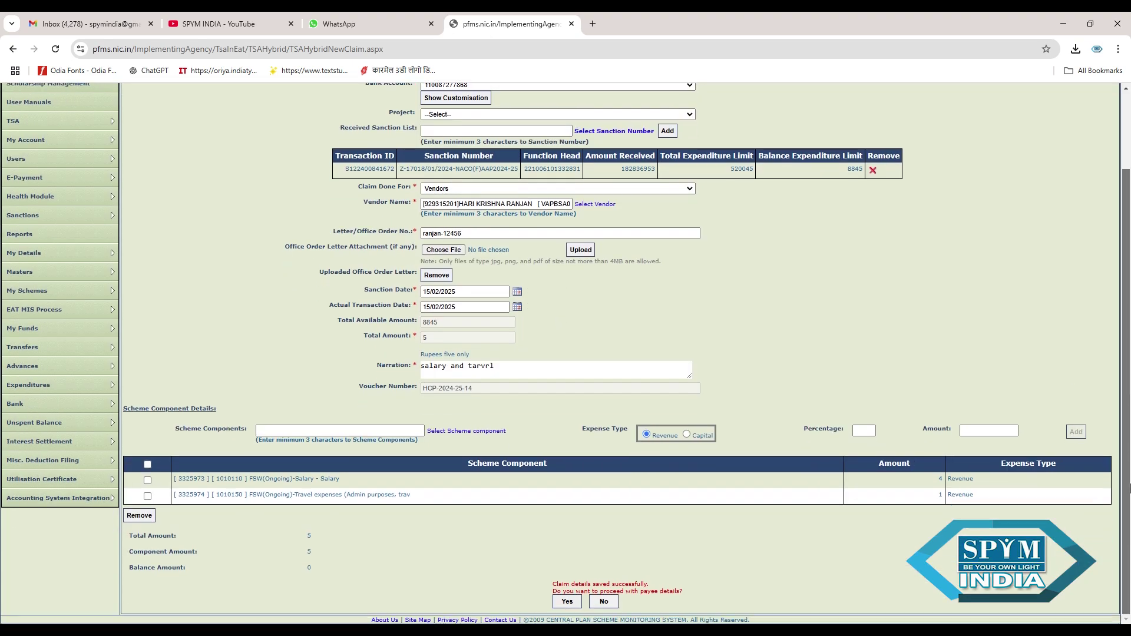
pyautogui.click(575, 602)
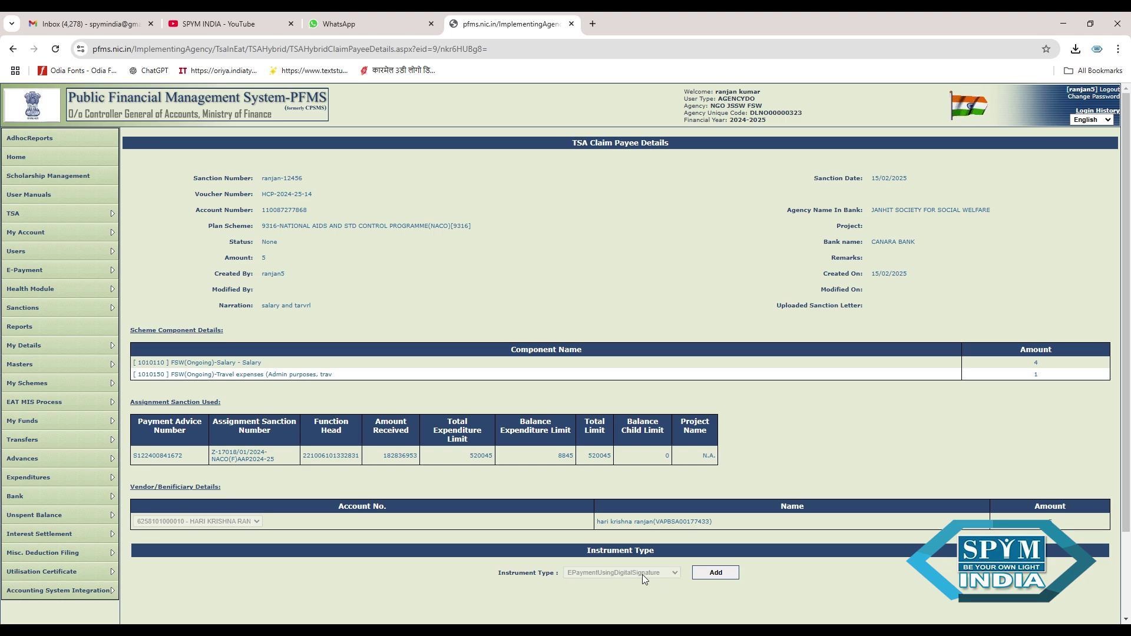
pyautogui.click(714, 574)
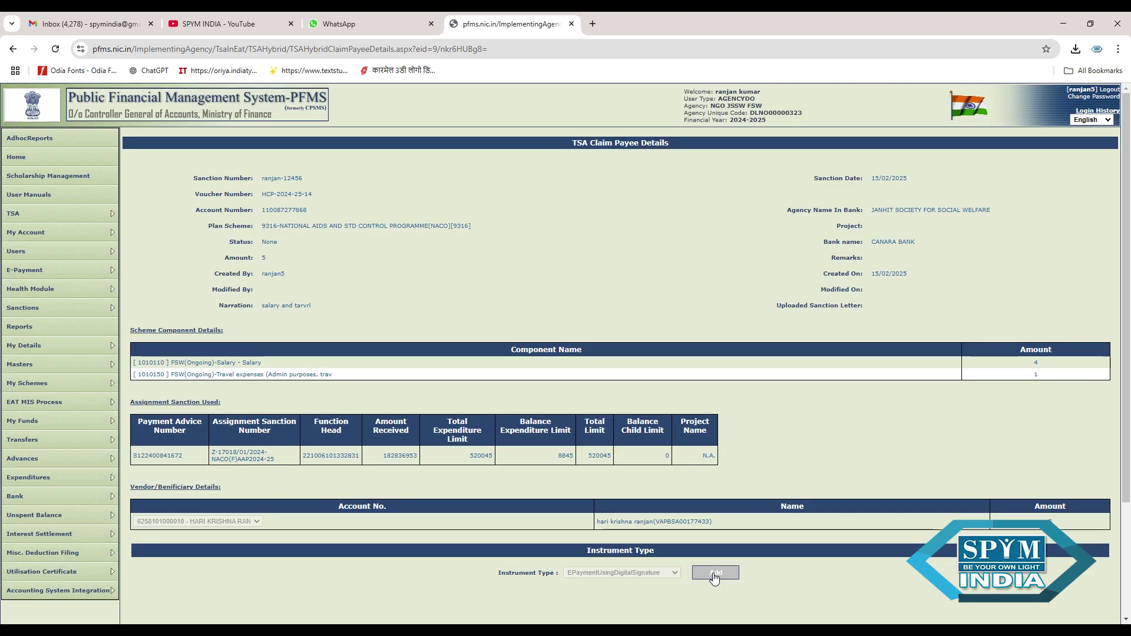
pyautogui.moveTo(1129, 463); pyautogui.dragTo(1129, 563)
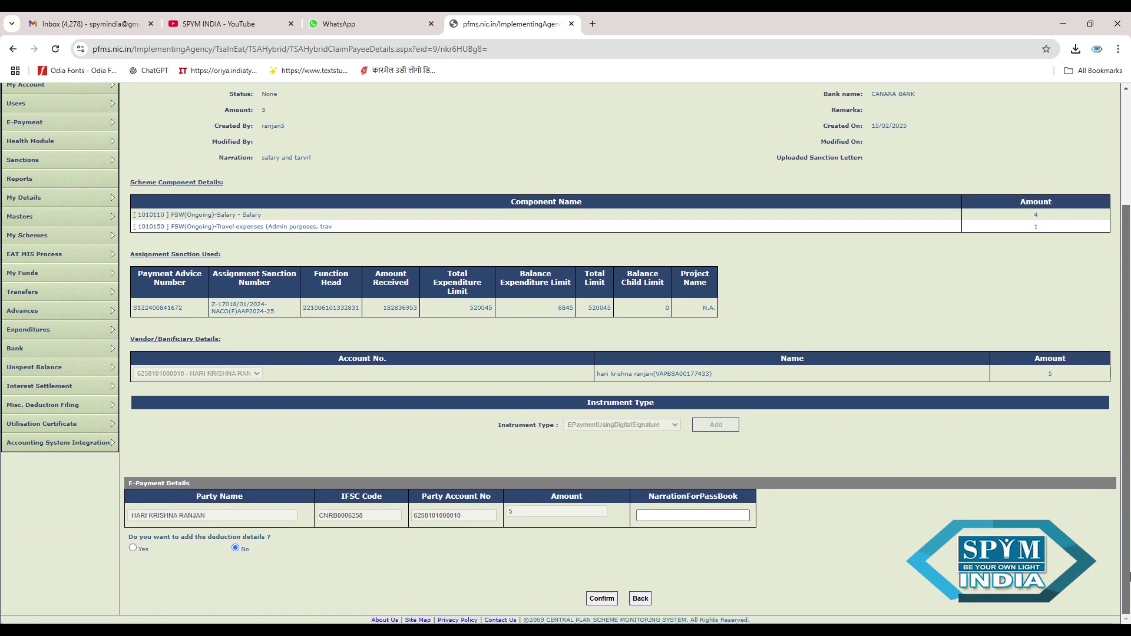
pyautogui.click(606, 598)
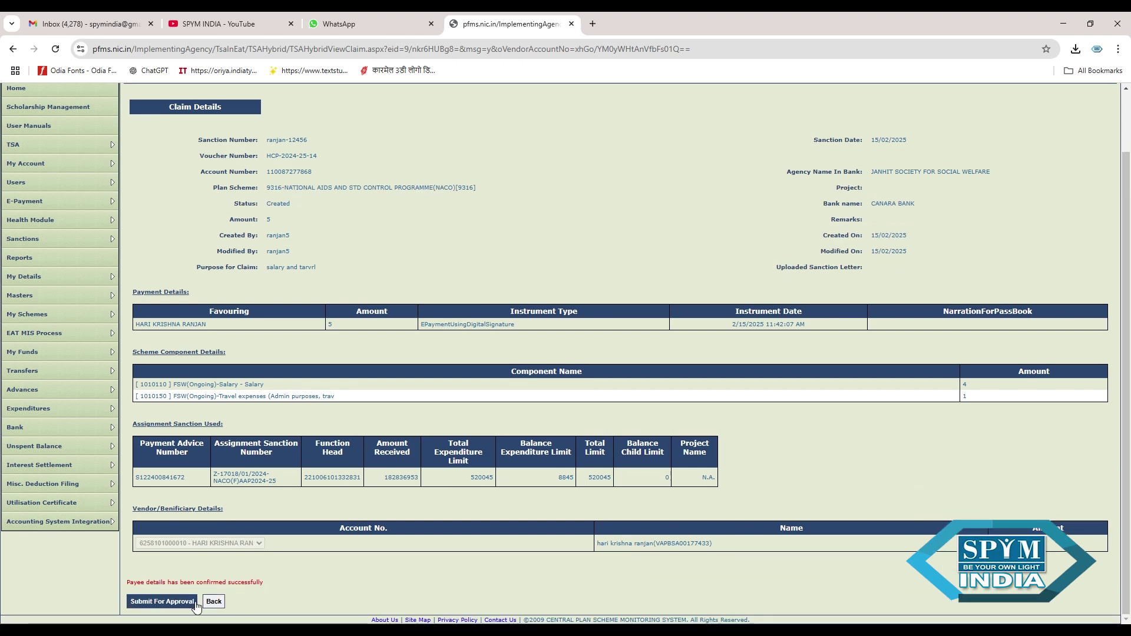
# - Submit hybrid claim HCP-2024-25-14 for approval to the DA user
pyautogui.click(182, 600)
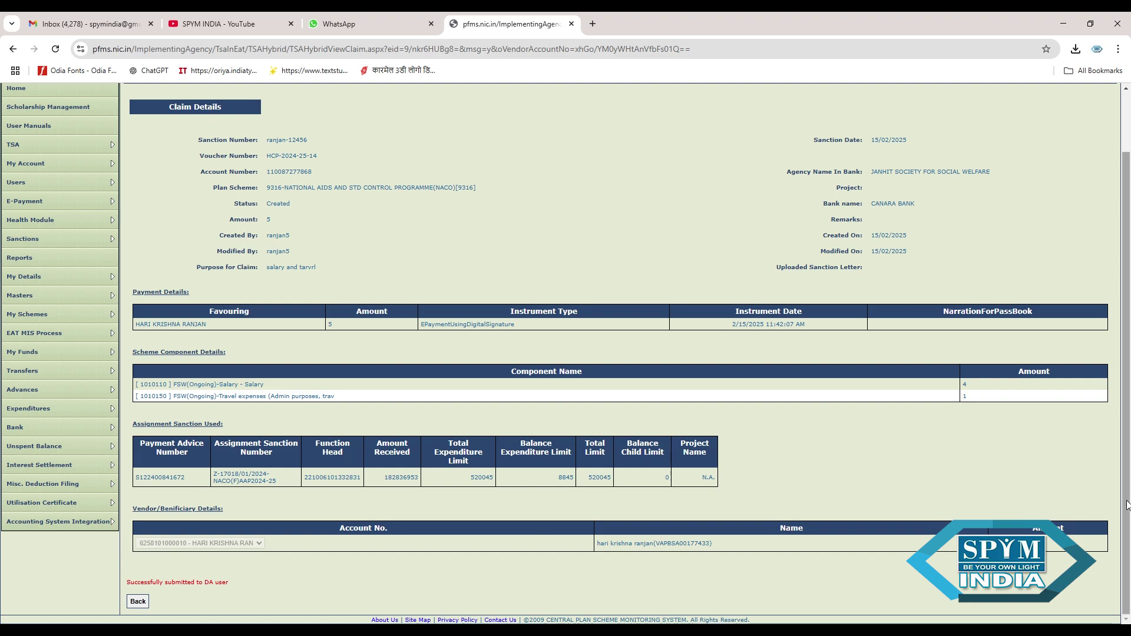
pyautogui.scroll(2, 1126, 505)
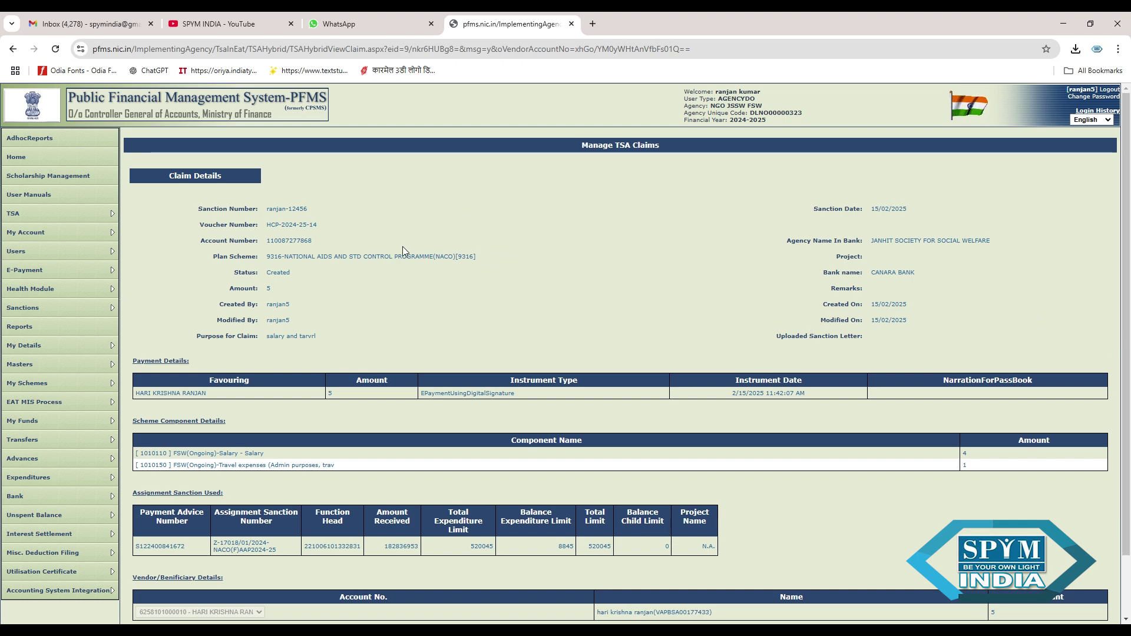
pyautogui.moveTo(32, 224)
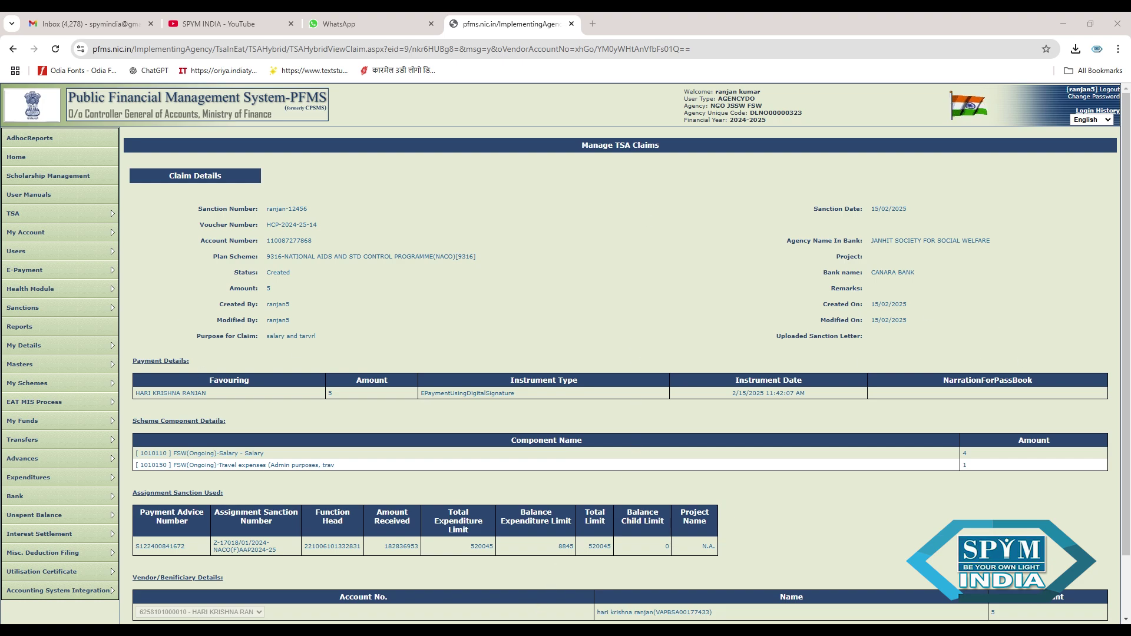
# - Open TSA Hybrid > Manage Bulk Hybrid Claims, then log out of PFMS
pyautogui.moveTo(39, 218)
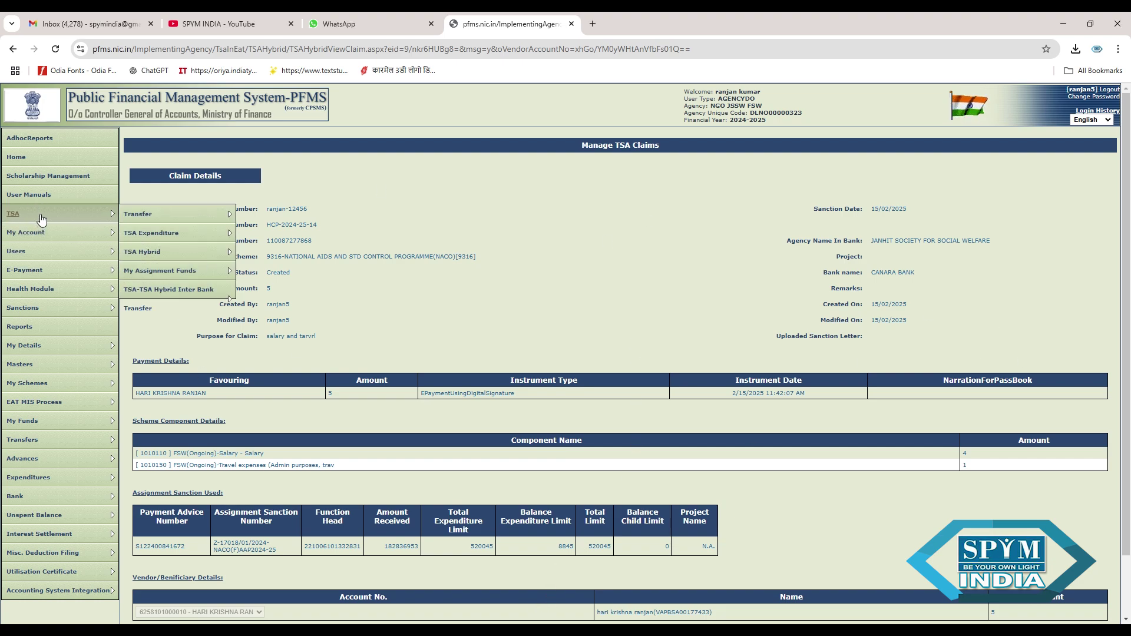
pyautogui.moveTo(151, 234)
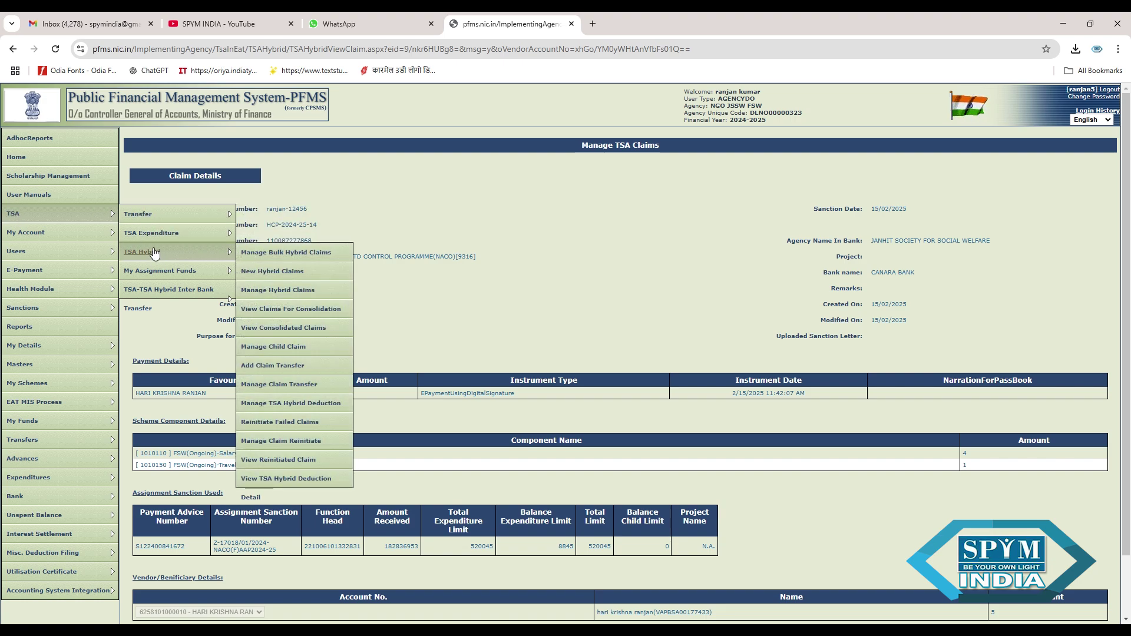
pyautogui.click(298, 253)
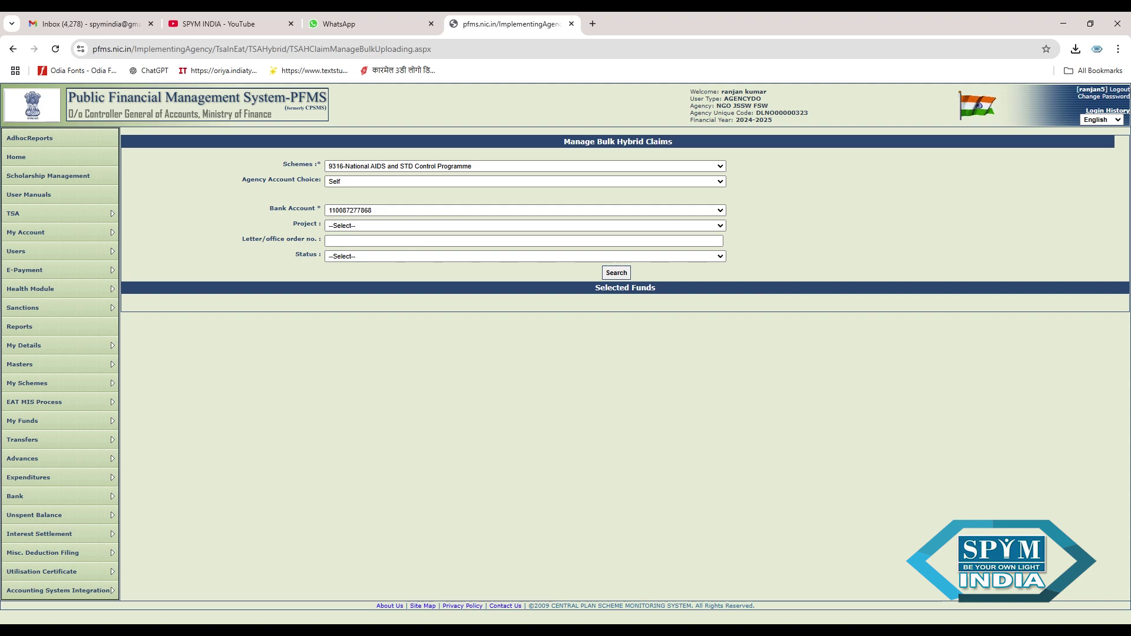
pyautogui.click(1126, 91)
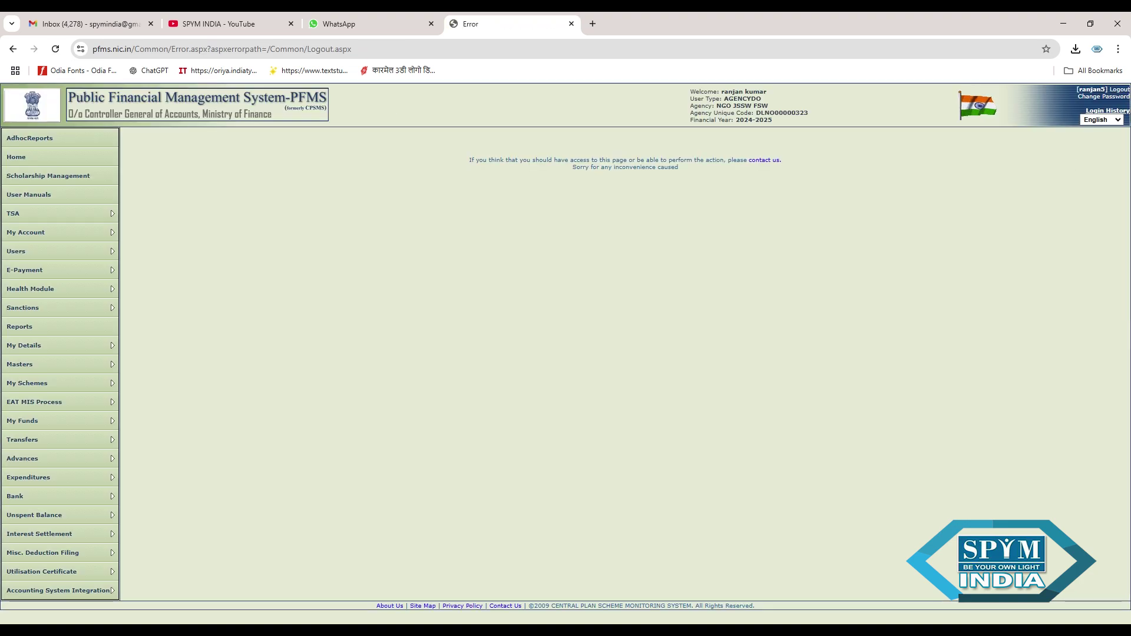
# - Retry Logout twice from the PFMS error page
pyautogui.click(1125, 91)
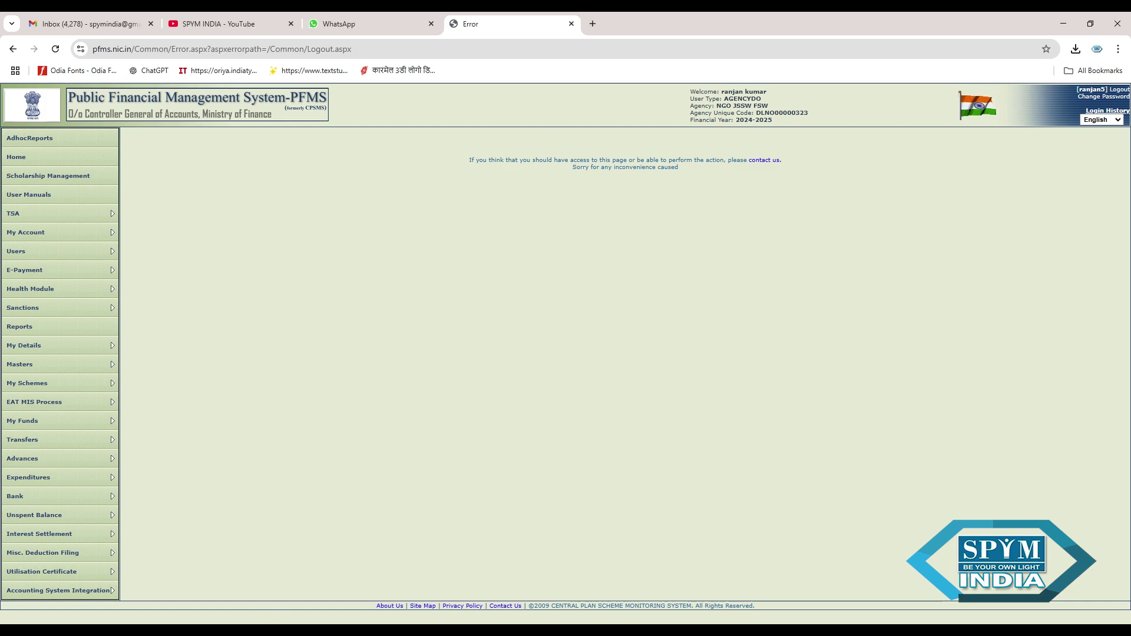
pyautogui.click(1123, 96)
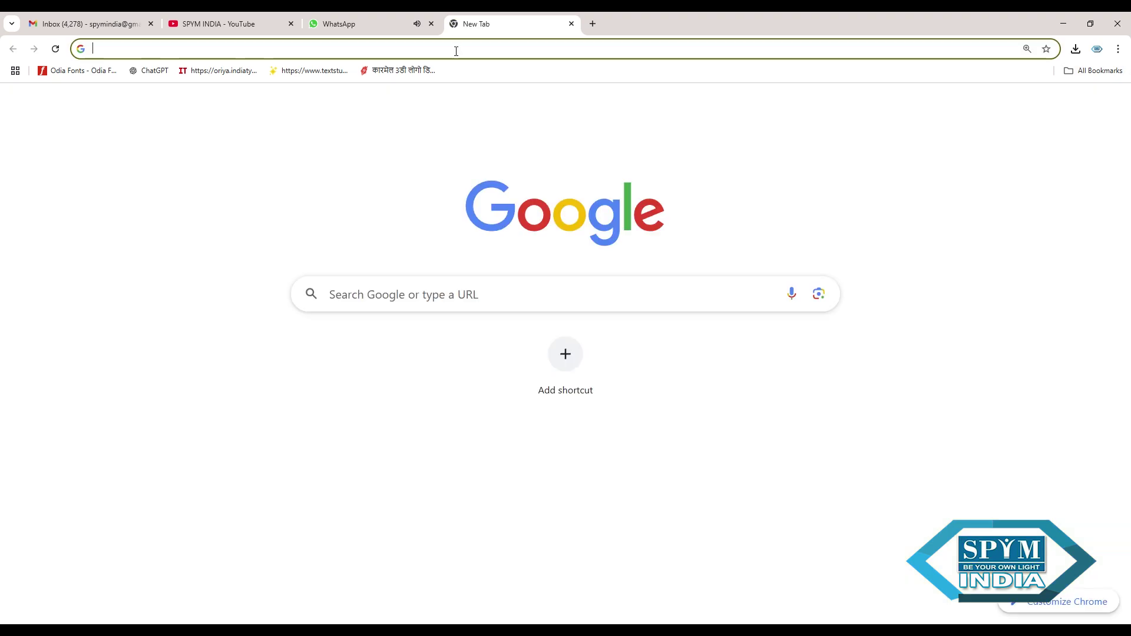
# - Reopen the PFMS site from the 'pfms' address suggestion and go to its login page
pyautogui.click(456, 51)
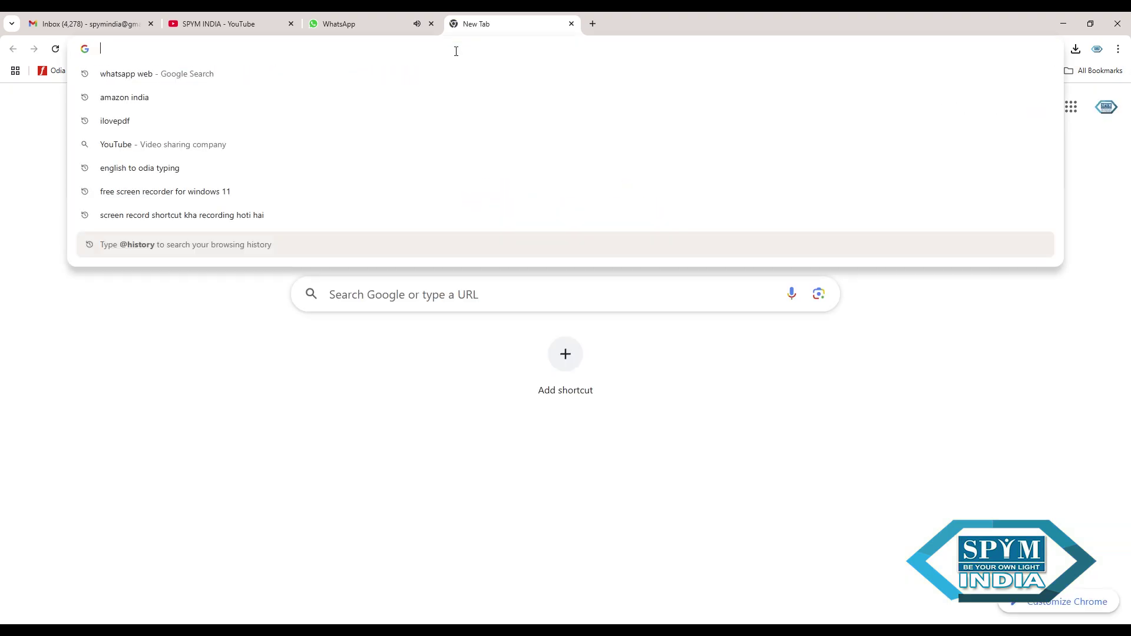
pyautogui.write('pfms.nic.in/SitePages/PFMS_Helpdesk.aspx')
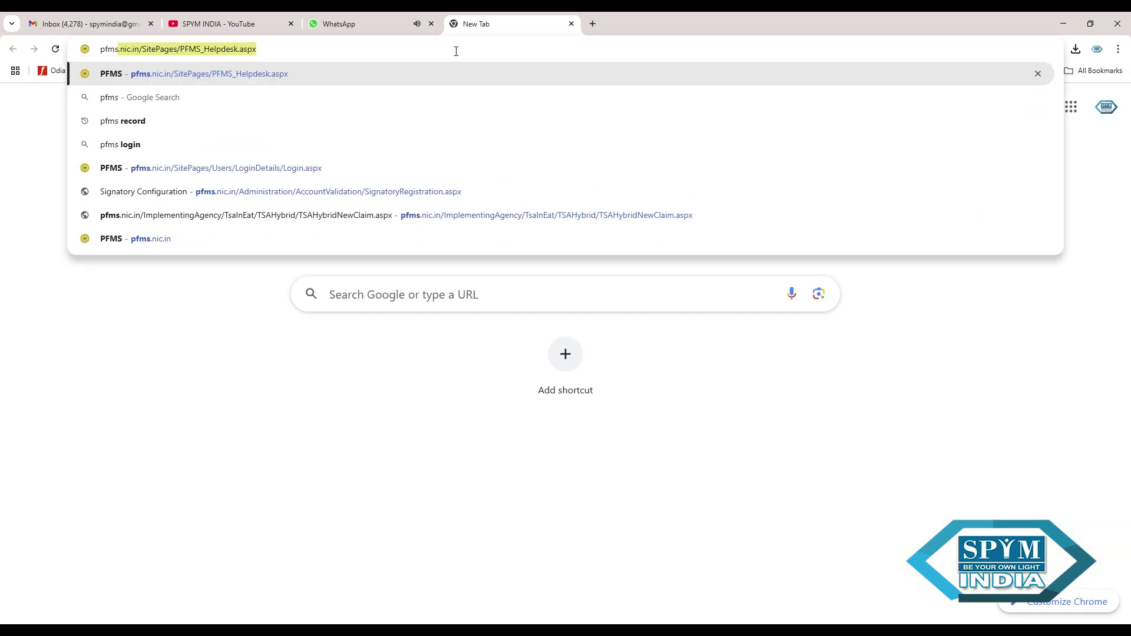
pyautogui.click(305, 71)
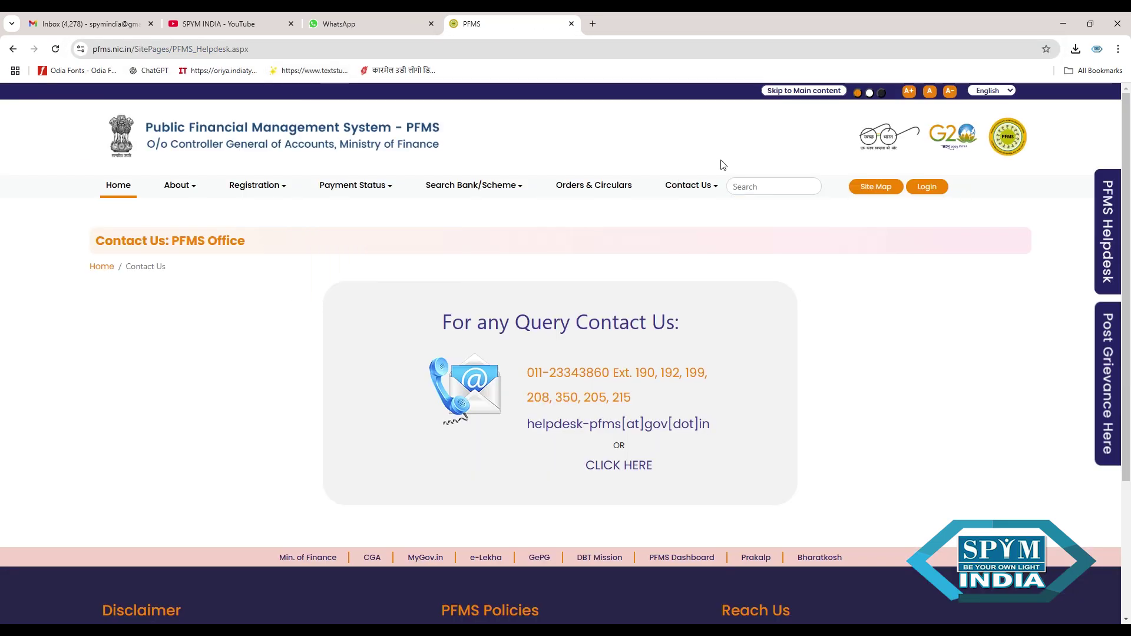
pyautogui.click(926, 187)
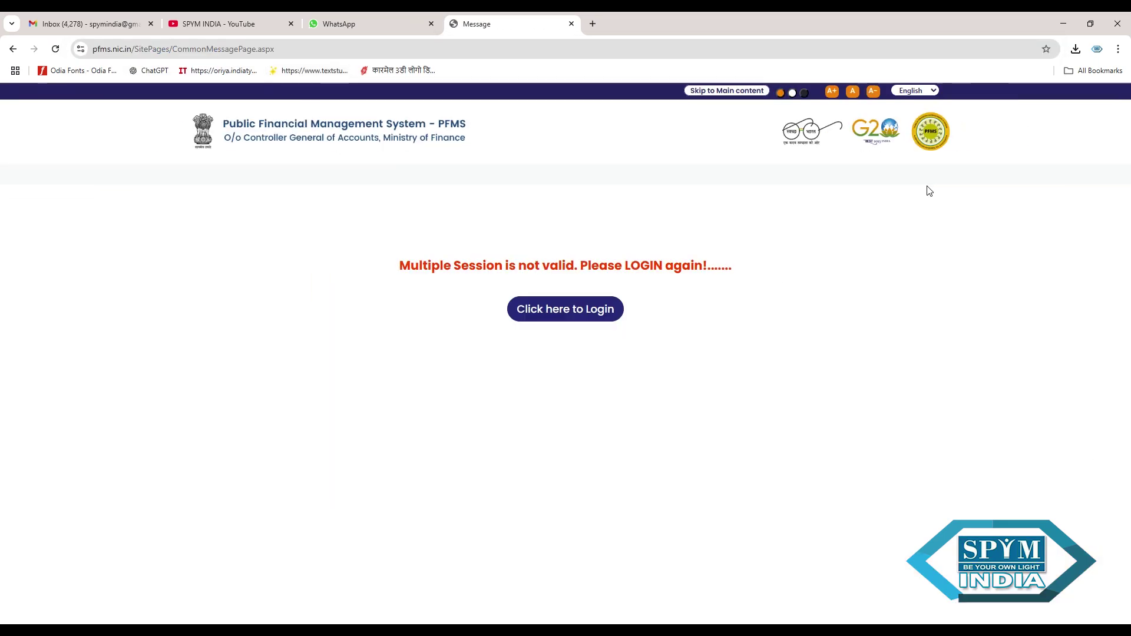
pyautogui.click(599, 311)
# - Reach the login page via the PFMS helpdesk suggestion, then enter 'pfms login' in the address bar
pyautogui.click(296, 56)
pyautogui.write('pfms')
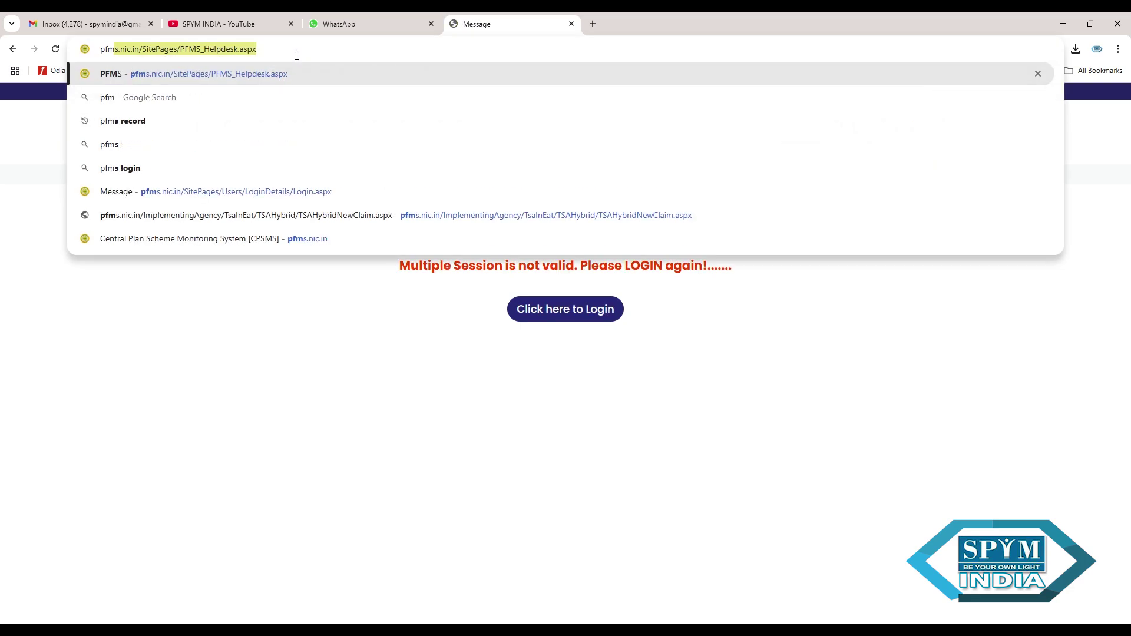
pyautogui.click(139, 75)
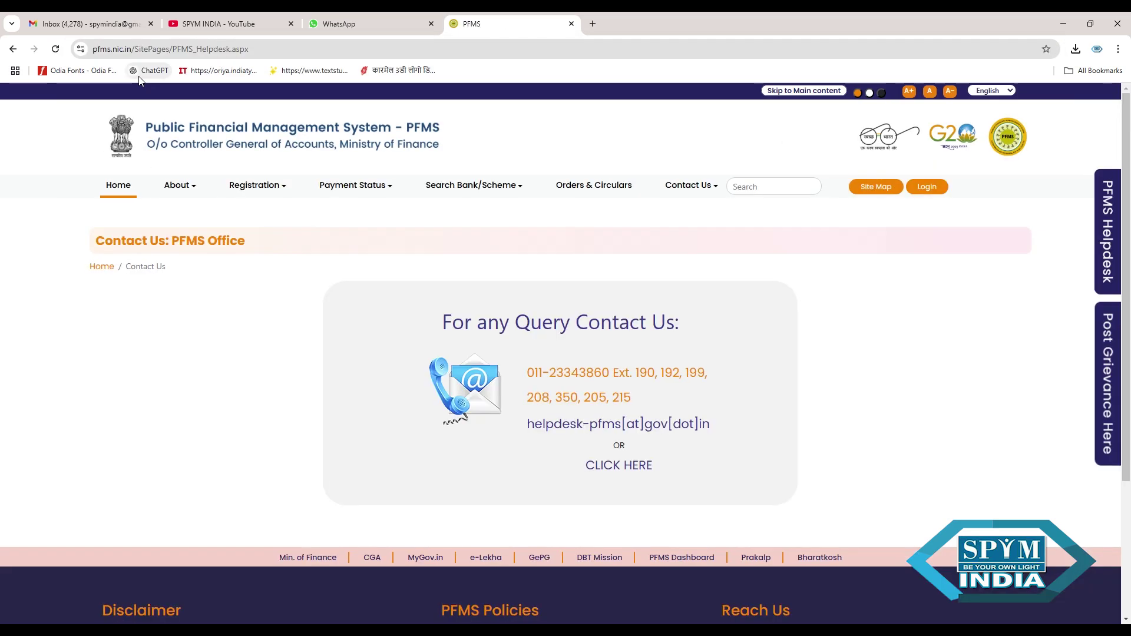
pyautogui.click(916, 190)
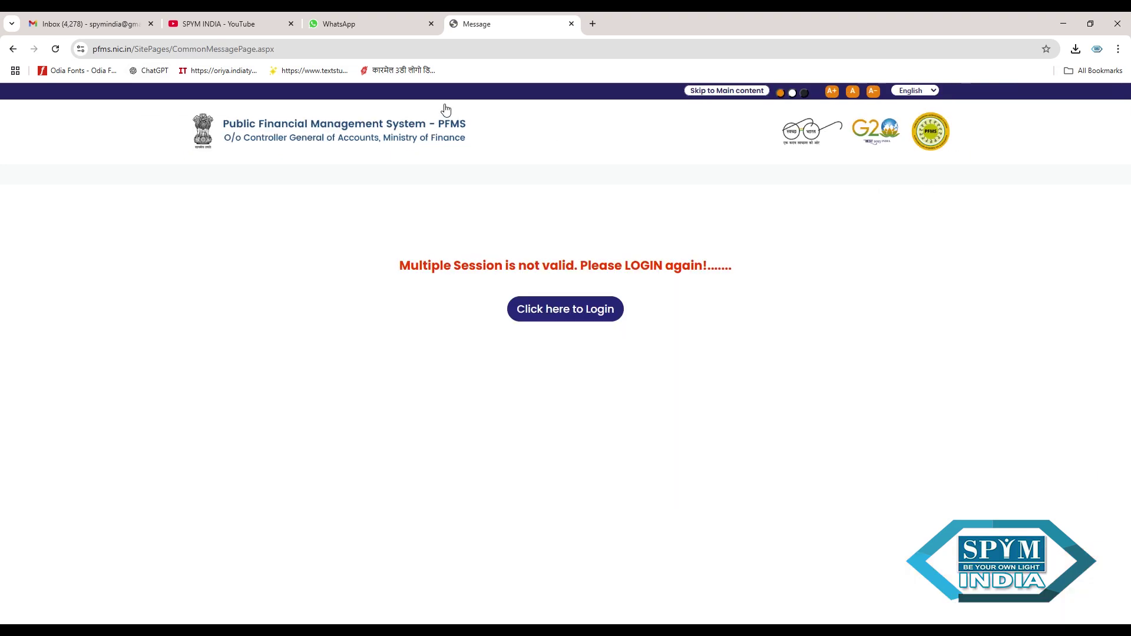
pyautogui.click(371, 52)
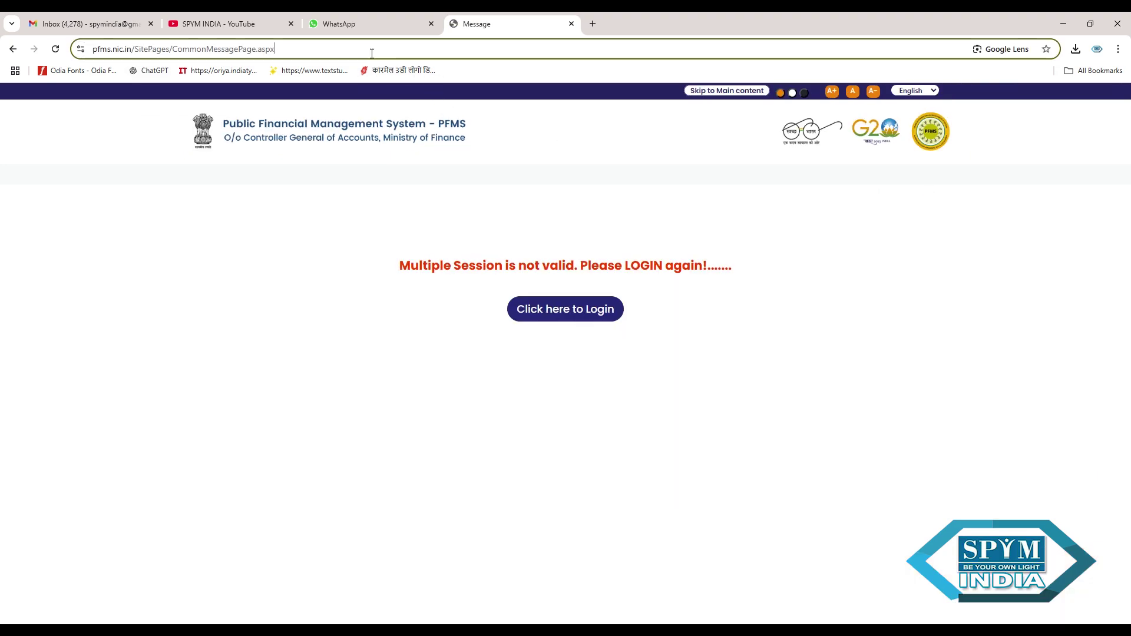
pyautogui.write('pfms ')
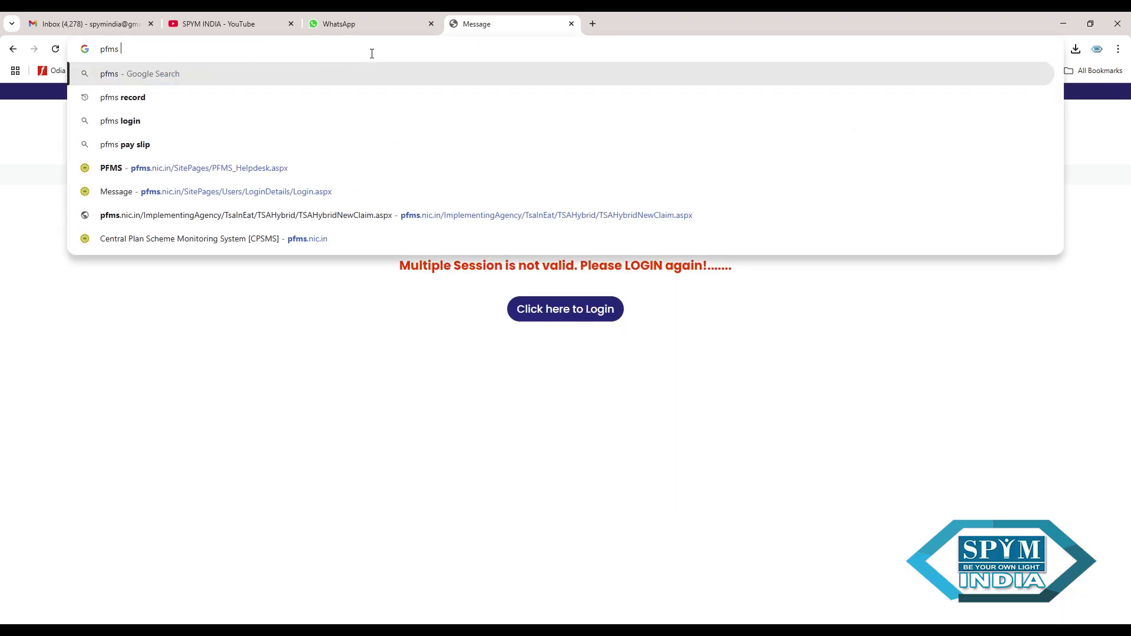
pyautogui.write('login')
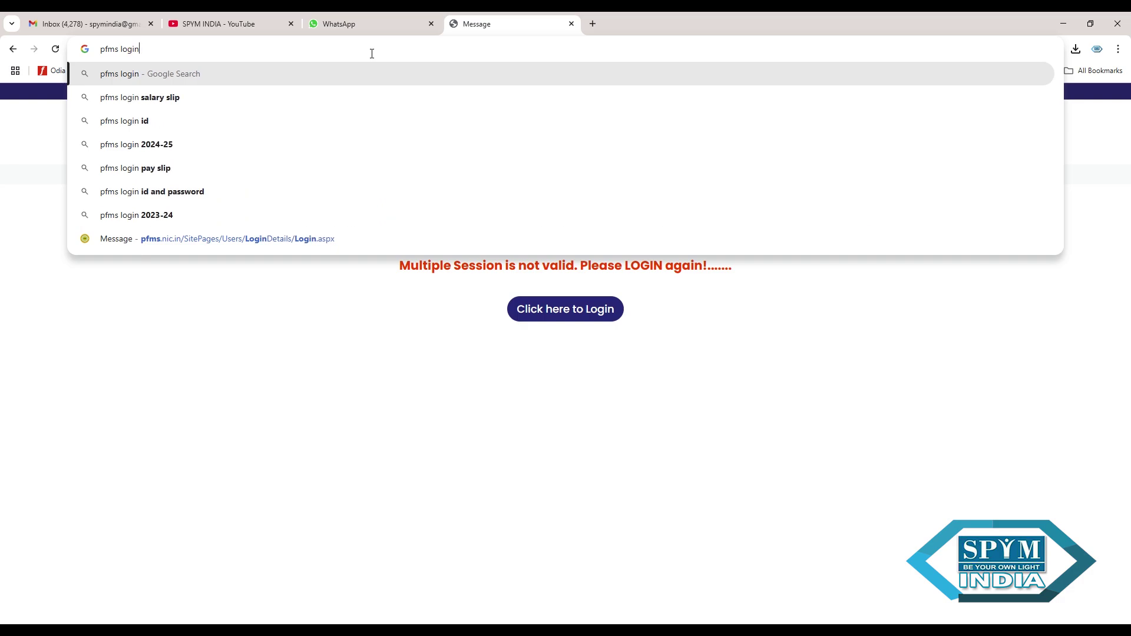
# - Search Google for 'pfms login 2024-25' and open the official pfms.nic.in result
pyautogui.click(196, 143)
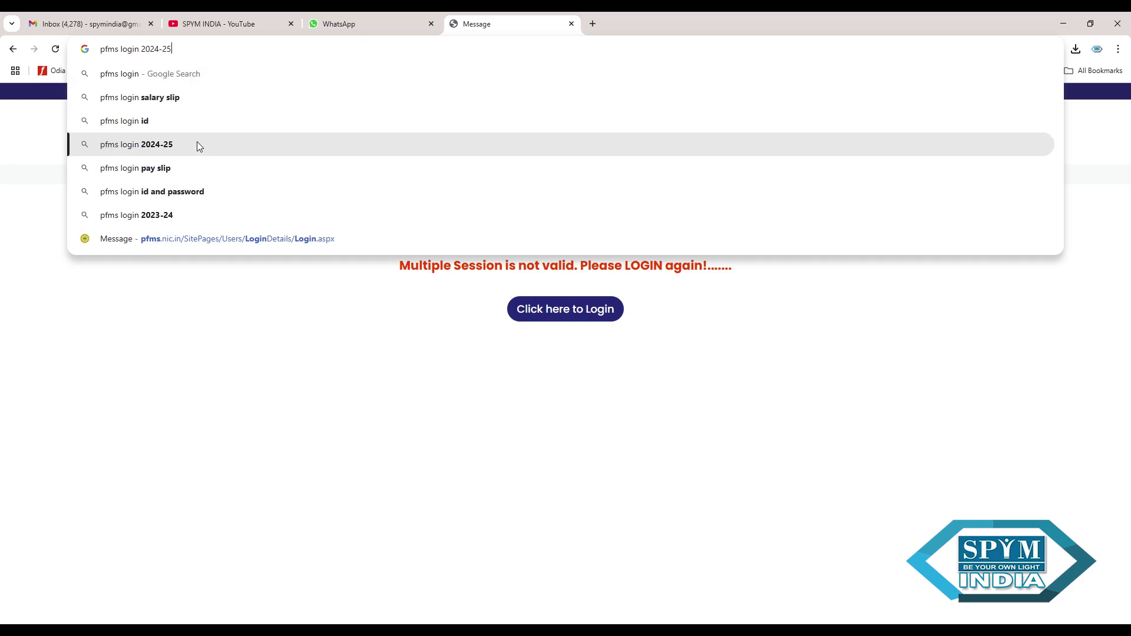
pyautogui.click(147, 206)
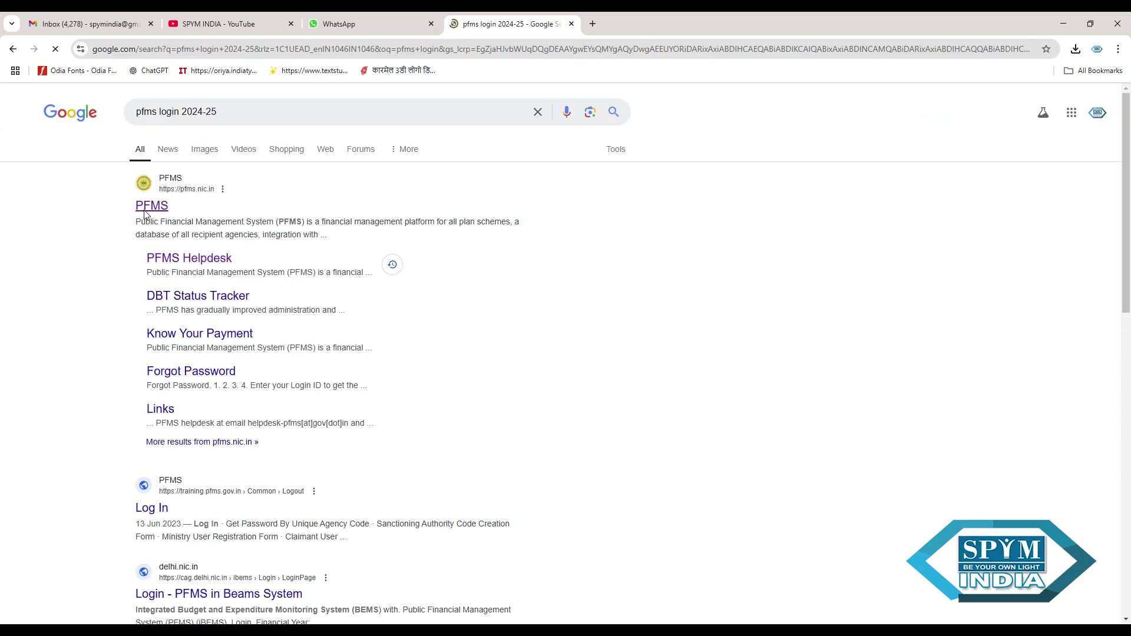